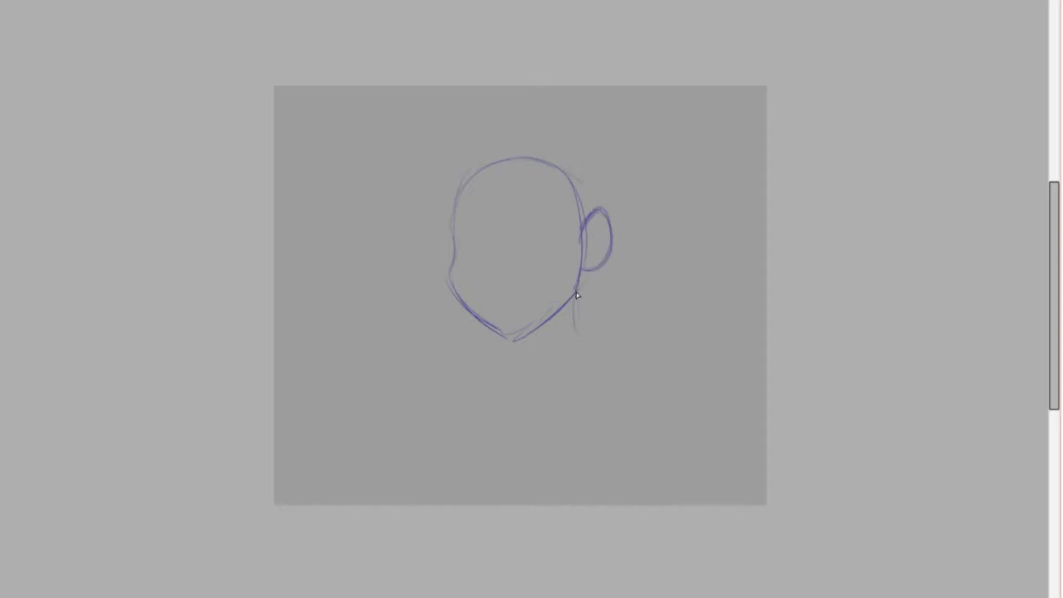
Step: Sketch the back, near shoulder, upper arm and rounded chest outline below the character's head
mouse_move(577, 329)
mouse_down()
mouse_move(631, 375)
mouse_move(643, 409)
mouse_move(624, 484)
mouse_up()
drag(475, 368, 469, 404)
mouse_move(482, 346)
mouse_down()
mouse_move(460, 479)
mouse_move(475, 428)
mouse_up()
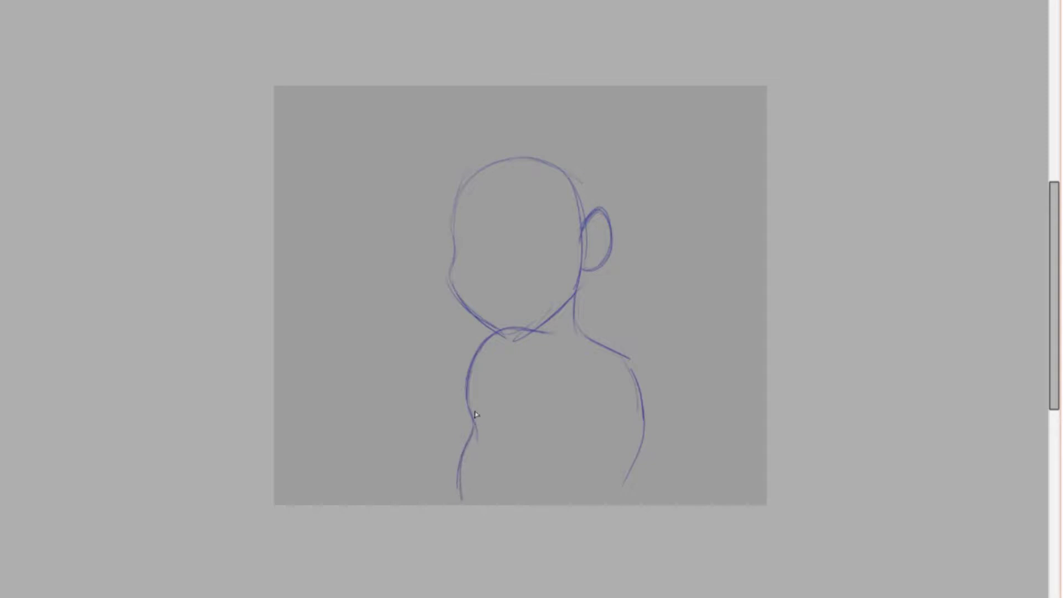
mouse_move(557, 409)
mouse_down()
mouse_move(545, 491)
mouse_move(559, 426)
mouse_up()
mouse_move(429, 432)
mouse_down()
mouse_move(468, 405)
mouse_move(423, 438)
mouse_move(395, 486)
mouse_up()
drag(408, 447, 396, 504)
drag(394, 491, 434, 432)
Step: Sketch the curved sleeve hem across the upper arm, the torso side line and the sleeve's outer curve
mouse_move(468, 382)
mouse_down()
mouse_move(542, 390)
mouse_move(576, 443)
mouse_up()
mouse_move(545, 402)
mouse_down()
mouse_move(579, 479)
mouse_move(606, 504)
mouse_up()
mouse_move(474, 380)
mouse_down()
mouse_move(456, 386)
mouse_move(462, 404)
mouse_up()
drag(468, 351, 458, 366)
Step: Sketch the loose cloth behind the shoulder with an angular outer edge and diagonal folds
mouse_move(491, 327)
mouse_down()
mouse_move(542, 331)
mouse_move(585, 376)
mouse_up()
drag(553, 341, 598, 388)
mouse_move(597, 387)
mouse_down()
mouse_move(558, 347)
mouse_move(638, 347)
mouse_up()
mouse_move(570, 346)
mouse_down()
mouse_move(657, 368)
mouse_move(660, 453)
mouse_move(680, 460)
mouse_move(656, 499)
mouse_up()
mouse_move(677, 461)
mouse_down()
mouse_move(663, 490)
mouse_move(679, 496)
mouse_move(674, 505)
mouse_up()
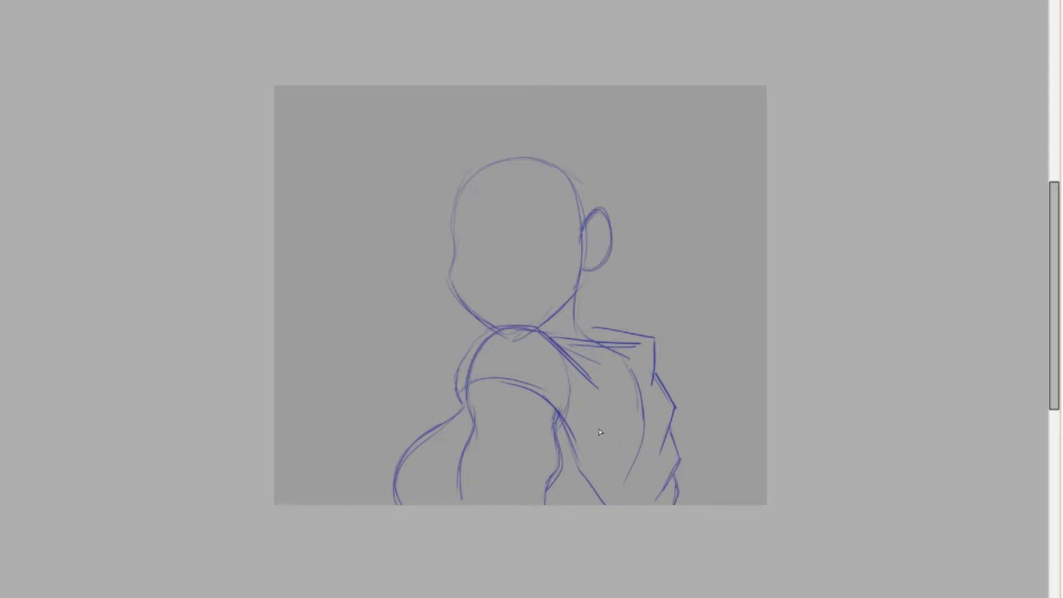
mouse_move(553, 375)
mouse_down()
mouse_move(633, 463)
mouse_move(663, 449)
mouse_move(627, 463)
mouse_up()
Step: Sketch the cloth wrapping the front of the shoulder and the gathered curve above the chest
mouse_move(472, 356)
mouse_down()
mouse_move(443, 384)
mouse_move(457, 399)
mouse_move(460, 364)
mouse_move(487, 336)
mouse_up()
mouse_move(455, 400)
mouse_down()
mouse_move(426, 391)
mouse_move(400, 431)
mouse_up()
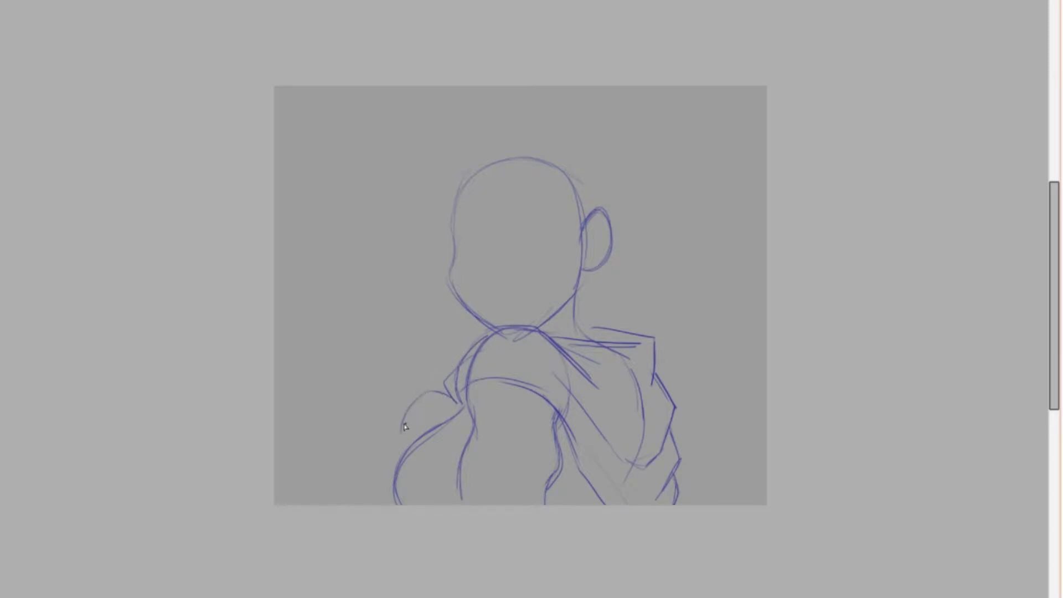
drag(461, 406, 423, 424)
Step: Add the vertical face centerline and the horizontal forehead and nose guidelines inside the head
mouse_move(456, 218)
mouse_down()
mouse_move(452, 271)
mouse_move(501, 334)
mouse_up()
drag(487, 174, 498, 319)
drag(484, 279, 479, 227)
drag(459, 270, 553, 266)
mouse_move(460, 209)
mouse_down()
mouse_move(568, 197)
mouse_move(556, 194)
mouse_up()
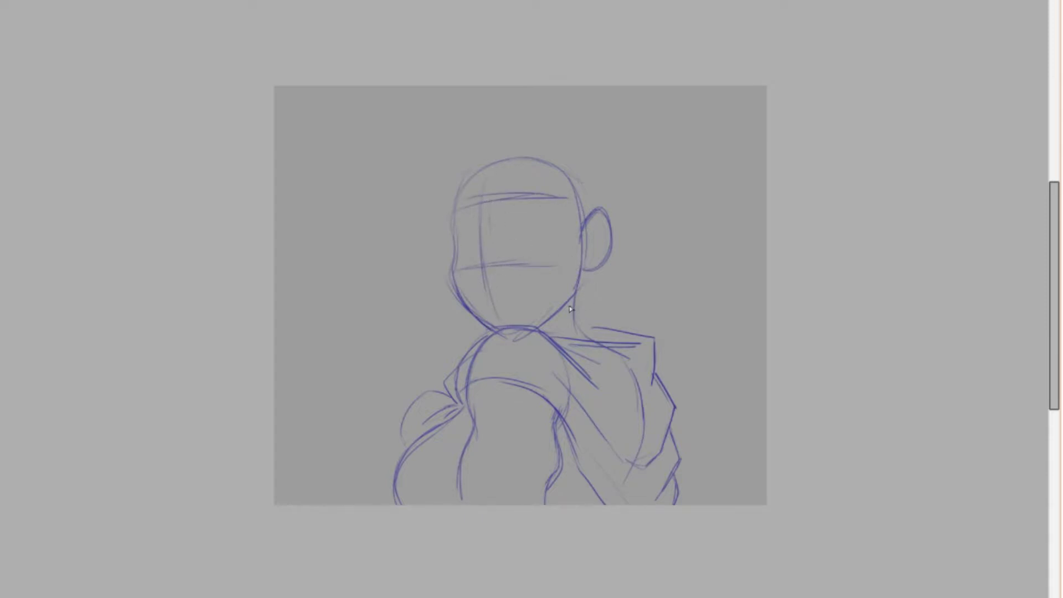
Step: Sketch the neck collar, a round earring, the blunt fringe and the side lock framing the face
mouse_move(556, 313)
mouse_down()
mouse_move(582, 307)
mouse_move(591, 339)
mouse_up()
drag(587, 266, 590, 259)
mouse_move(461, 148)
mouse_down()
mouse_move(434, 183)
mouse_move(430, 228)
mouse_move(436, 214)
mouse_move(434, 224)
mouse_move(457, 237)
mouse_move(465, 182)
mouse_move(453, 214)
mouse_move(475, 172)
mouse_move(473, 228)
mouse_move(494, 228)
mouse_move(495, 200)
mouse_move(498, 233)
mouse_move(523, 225)
mouse_move(541, 166)
mouse_move(545, 221)
mouse_move(534, 204)
mouse_move(570, 231)
mouse_move(565, 279)
mouse_move(543, 215)
mouse_up()
mouse_move(542, 166)
mouse_down()
mouse_move(548, 225)
mouse_move(532, 330)
mouse_up()
mouse_move(584, 291)
mouse_down()
mouse_move(555, 335)
mouse_move(561, 327)
mouse_up()
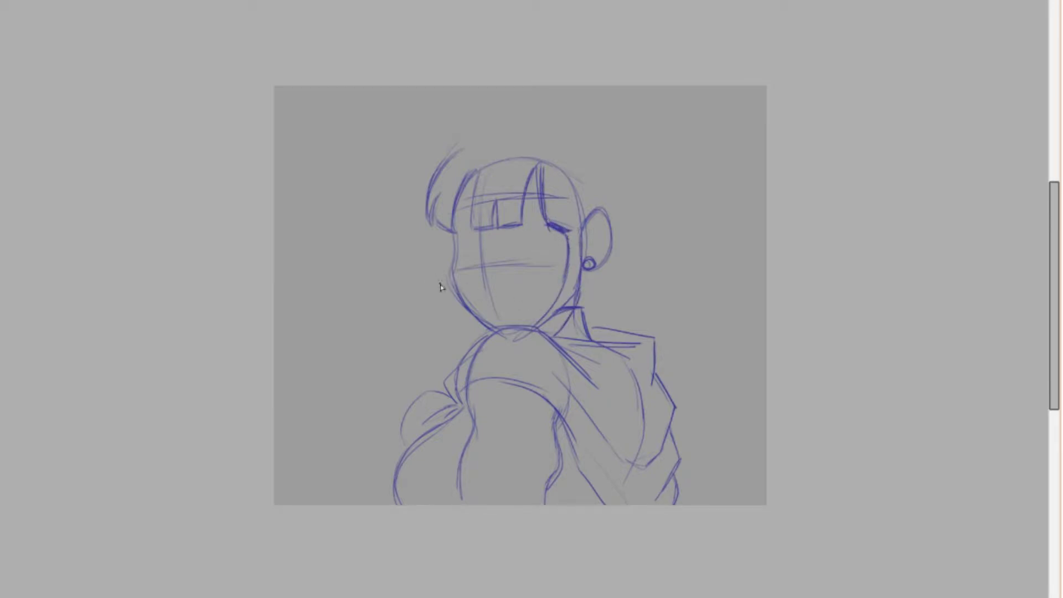
Step: Sketch the hanging far-side hair strands, the outer hair contour, the nape wisps and a large bun
drag(459, 298, 446, 365)
drag(470, 316, 469, 345)
mouse_move(459, 149)
mouse_down()
mouse_move(501, 129)
mouse_move(482, 142)
mouse_move(519, 127)
mouse_move(581, 128)
mouse_move(615, 162)
mouse_move(630, 228)
mouse_move(628, 191)
mouse_move(629, 260)
mouse_up()
mouse_move(590, 285)
mouse_down()
mouse_move(627, 263)
mouse_move(586, 289)
mouse_up()
mouse_move(582, 290)
mouse_down()
mouse_move(623, 308)
mouse_move(602, 311)
mouse_up()
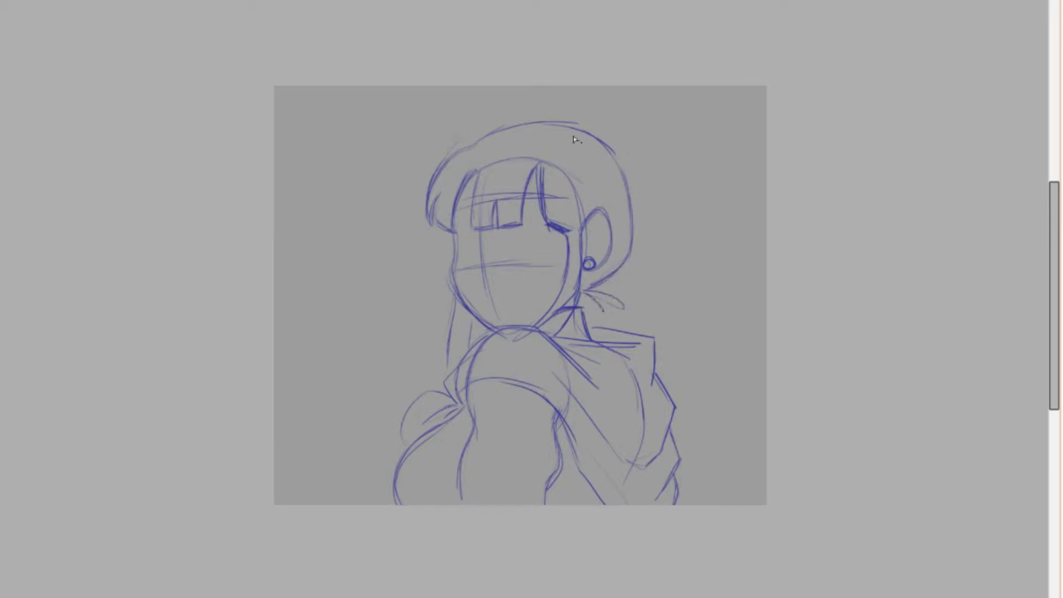
mouse_move(617, 161)
mouse_down()
mouse_move(572, 119)
mouse_move(571, 87)
mouse_move(550, 113)
mouse_move(649, 86)
mouse_up()
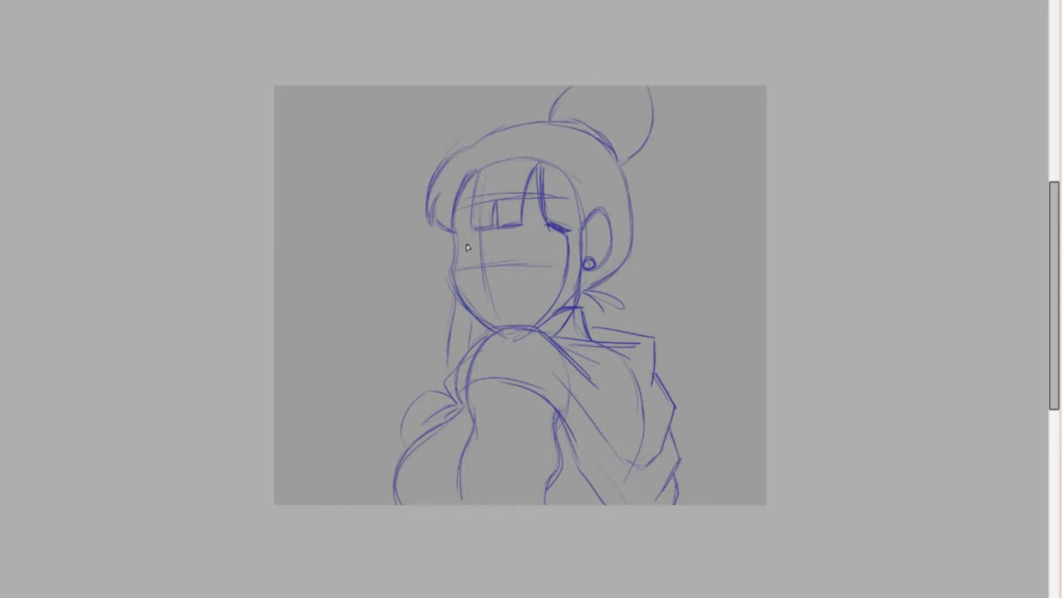
Step: Sketch both eyes, the cheek contour, nose, mouth and inner ear details
drag(462, 230, 463, 253)
mouse_move(535, 254)
mouse_down()
mouse_move(523, 221)
mouse_move(534, 258)
mouse_move(536, 239)
mouse_move(504, 247)
mouse_move(525, 220)
mouse_move(456, 209)
mouse_move(468, 206)
mouse_move(470, 234)
mouse_move(468, 223)
mouse_move(541, 193)
mouse_up()
drag(455, 271, 486, 317)
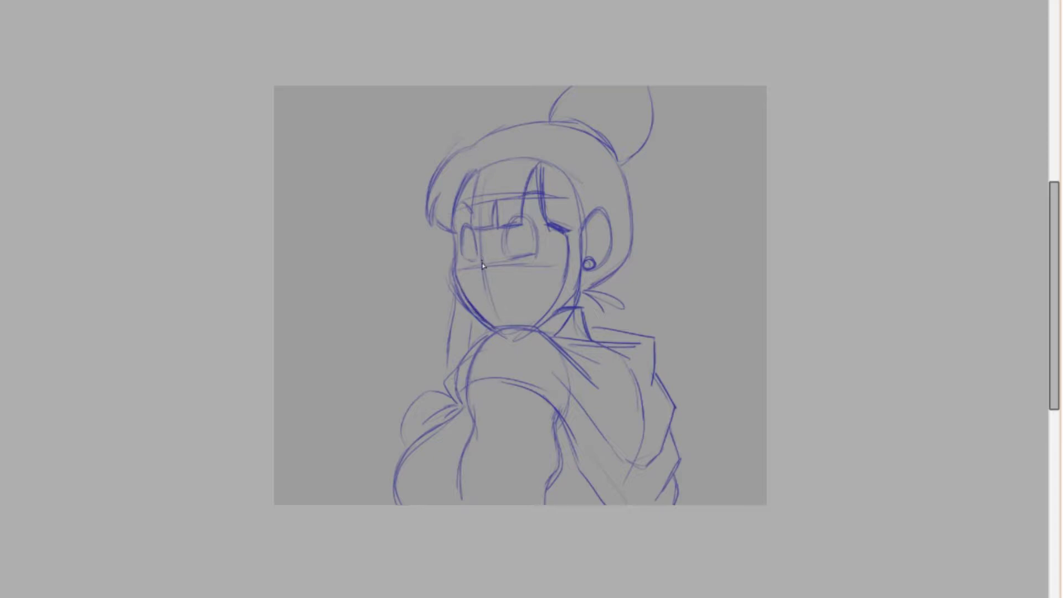
drag(478, 270, 481, 281)
mouse_move(494, 311)
mouse_down()
mouse_move(504, 315)
mouse_move(484, 294)
mouse_up()
drag(554, 254, 540, 258)
drag(594, 256, 592, 236)
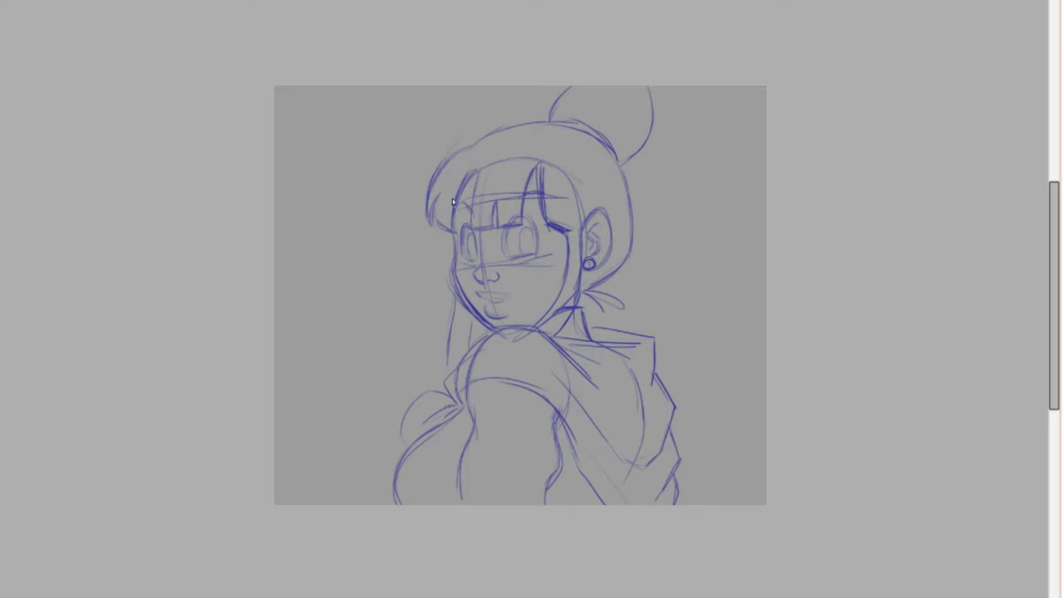
Step: Sketch the vertical posts of a shelving unit behind the character
drag(438, 88, 438, 160)
drag(393, 126, 395, 338)
mouse_move(396, 142)
mouse_down()
mouse_move(394, 232)
mouse_move(438, 310)
mouse_up()
drag(438, 251, 437, 355)
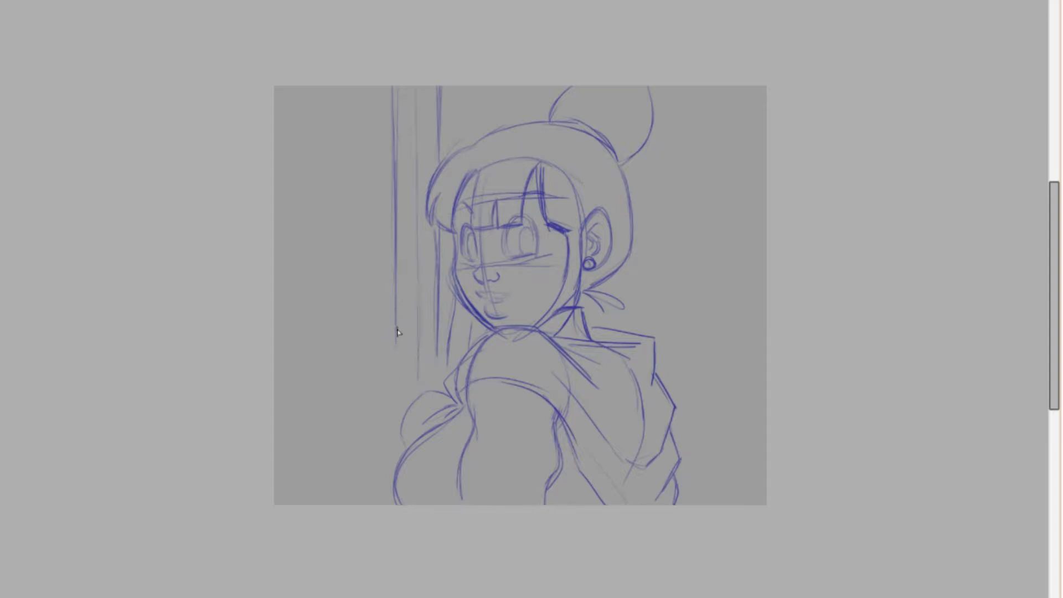
Step: Sketch the horizontal shelves and the base of the shelving unit, continuing them behind the head
mouse_move(288, 392)
mouse_down()
mouse_move(382, 400)
mouse_move(332, 396)
mouse_up()
drag(271, 423, 385, 431)
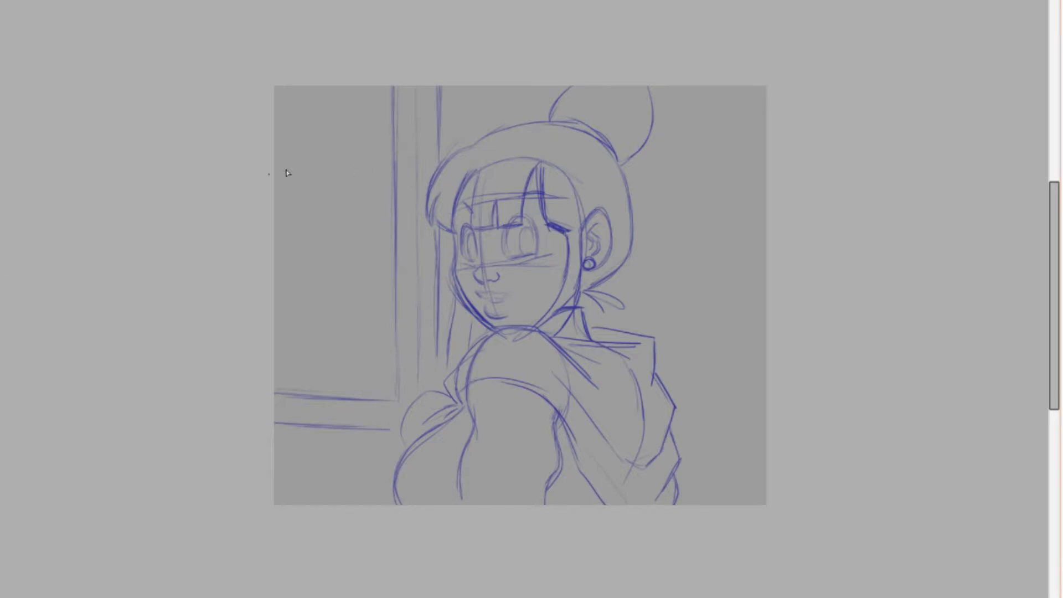
mouse_move(275, 144)
mouse_down()
mouse_move(387, 144)
mouse_move(266, 131)
mouse_move(385, 133)
mouse_up()
mouse_move(281, 263)
mouse_down()
mouse_move(385, 266)
mouse_move(354, 263)
mouse_move(387, 280)
mouse_move(354, 279)
mouse_move(381, 279)
mouse_up()
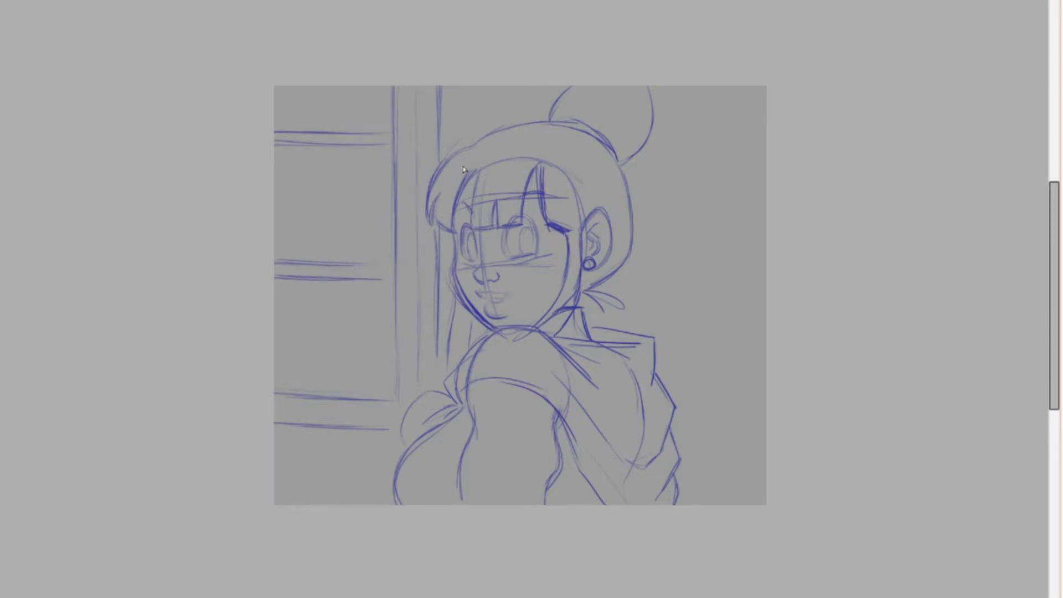
drag(441, 260, 452, 261)
drag(440, 279, 452, 280)
Step: Fill the background shelves with a stack of flat items, upright books and a wide rounded vessel
drag(281, 239, 353, 247)
drag(354, 248, 354, 262)
mouse_move(276, 221)
mouse_down()
mouse_move(357, 236)
mouse_move(354, 246)
mouse_move(346, 210)
mouse_up()
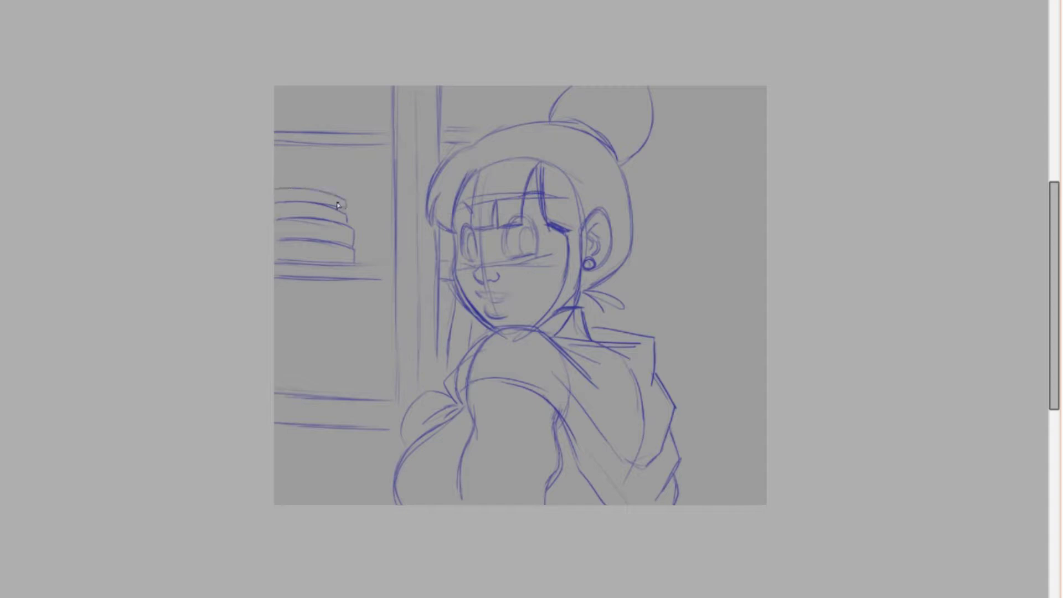
drag(373, 135, 376, 87)
mouse_move(277, 339)
mouse_down()
mouse_move(371, 353)
mouse_move(349, 389)
mouse_up()
drag(285, 322, 363, 330)
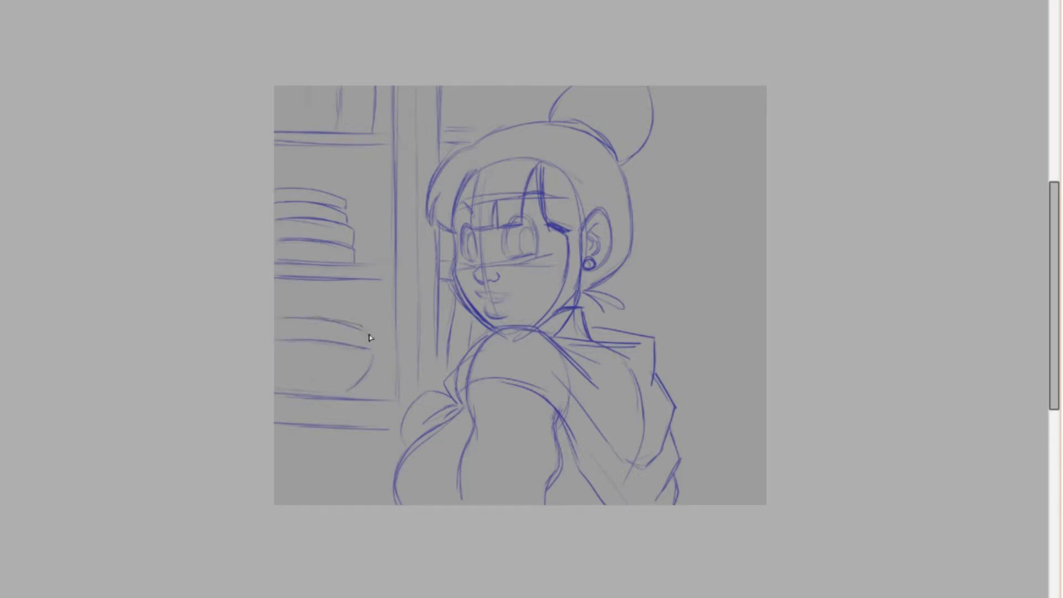
drag(458, 86, 455, 127)
mouse_move(495, 86)
mouse_down()
mouse_move(493, 128)
mouse_move(525, 91)
mouse_move(548, 97)
mouse_up()
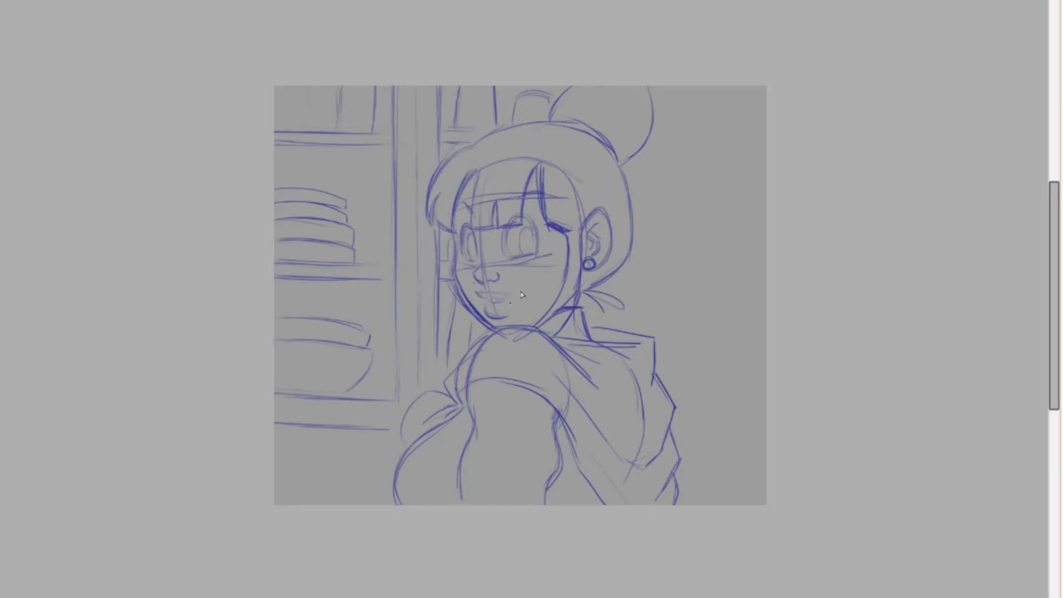
Step: Fade the blue sketch and ink the fringe strands over the near eye in black
drag(630, 229, 629, 243)
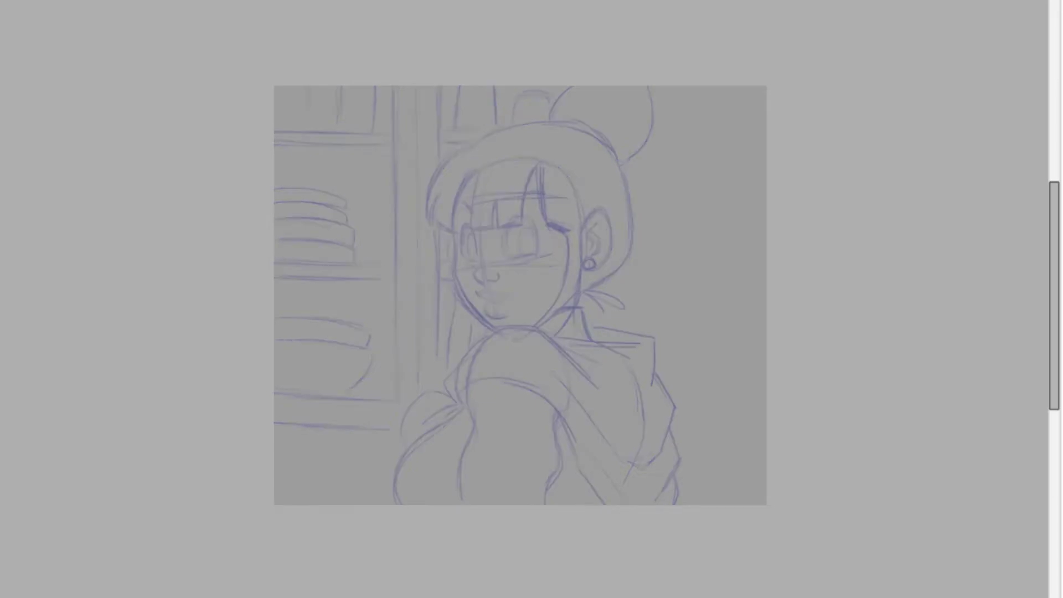
key(minus)
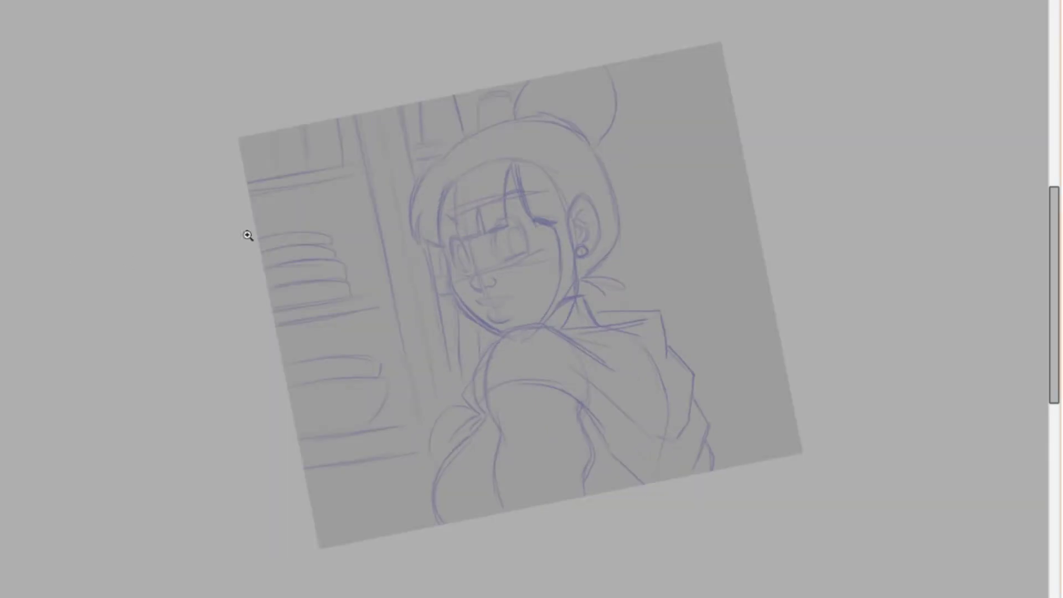
click(578, 169)
click(565, 213)
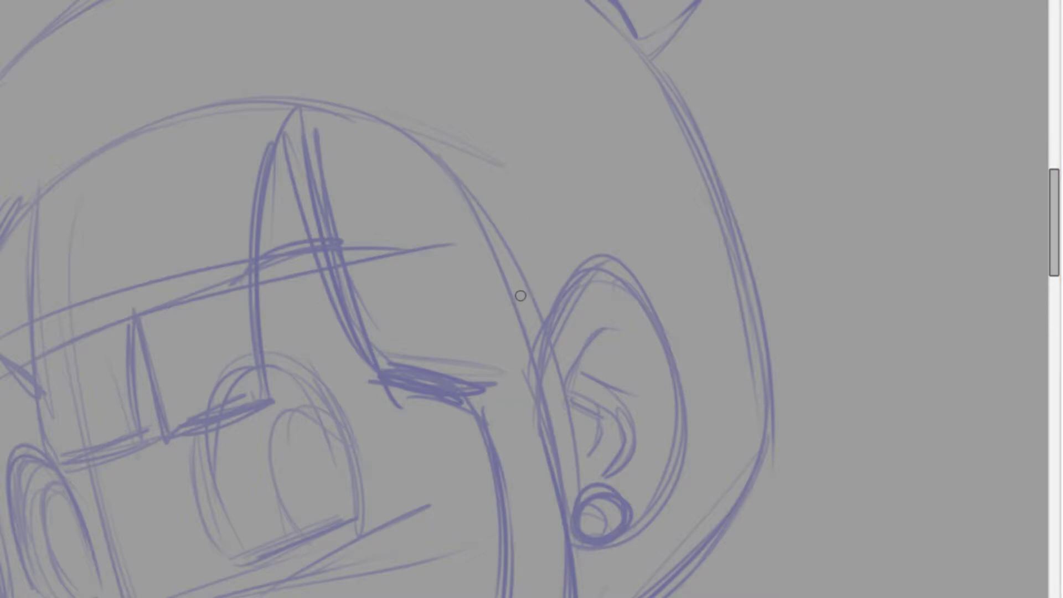
mouse_move(304, 112)
mouse_down()
mouse_move(325, 265)
mouse_move(386, 387)
mouse_move(475, 415)
mouse_move(302, 120)
mouse_move(259, 382)
mouse_move(270, 403)
mouse_move(172, 450)
mouse_up()
key(ctrl+z)
mouse_move(270, 404)
mouse_down()
mouse_move(165, 432)
mouse_move(132, 320)
mouse_move(139, 437)
mouse_up()
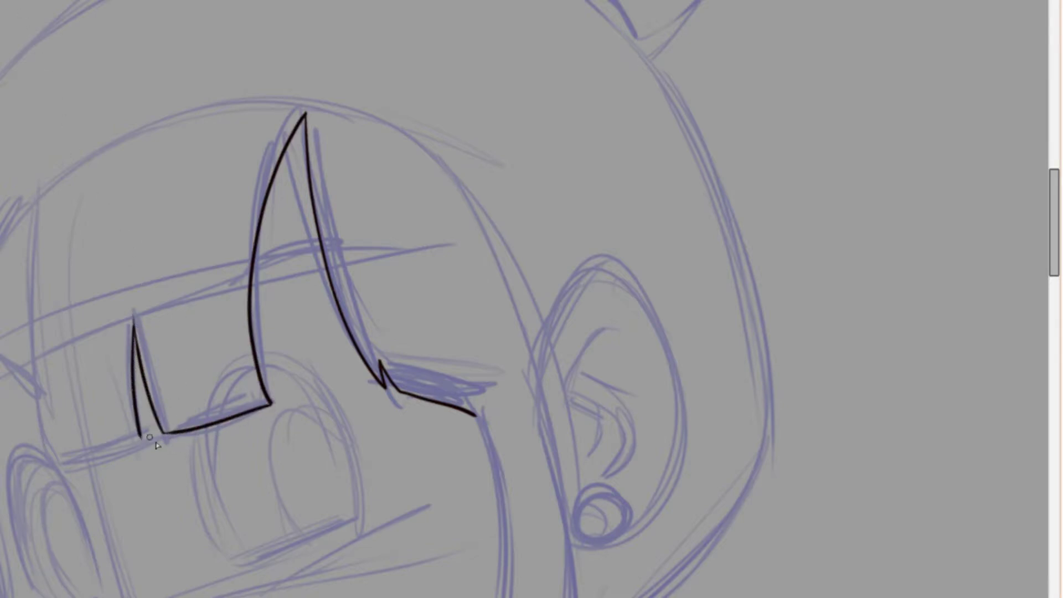
Step: Ink the rest of the fringe and the outer hair contour on the far side of the face
scroll(331, 437, left, 5)
mouse_move(332, 437)
mouse_down()
mouse_move(249, 462)
mouse_move(224, 202)
mouse_move(196, 252)
mouse_move(176, 491)
mouse_move(83, 475)
mouse_move(69, 346)
mouse_move(58, 446)
mouse_move(50, 426)
mouse_move(188, 87)
mouse_up()
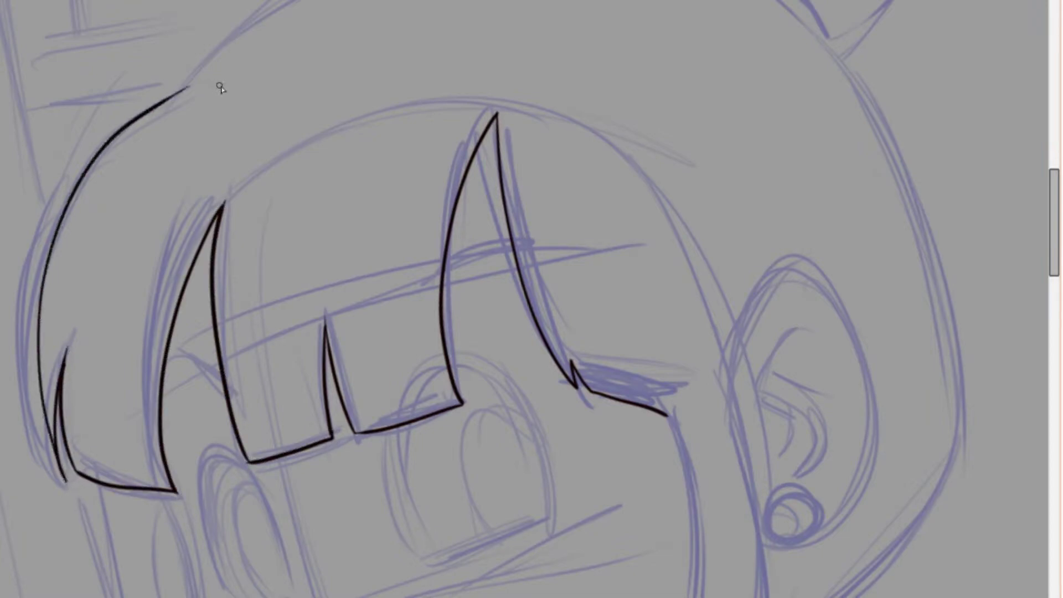
key(ctrl+z)
key(ctrl+z)
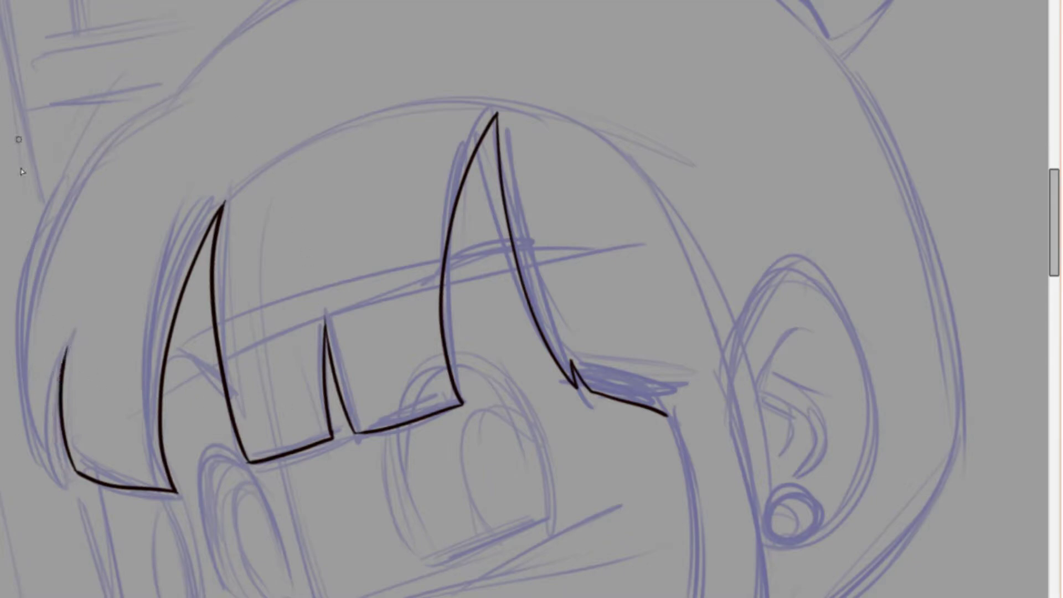
mouse_move(65, 357)
mouse_down()
mouse_move(68, 485)
mouse_move(21, 294)
mouse_move(186, 74)
mouse_up()
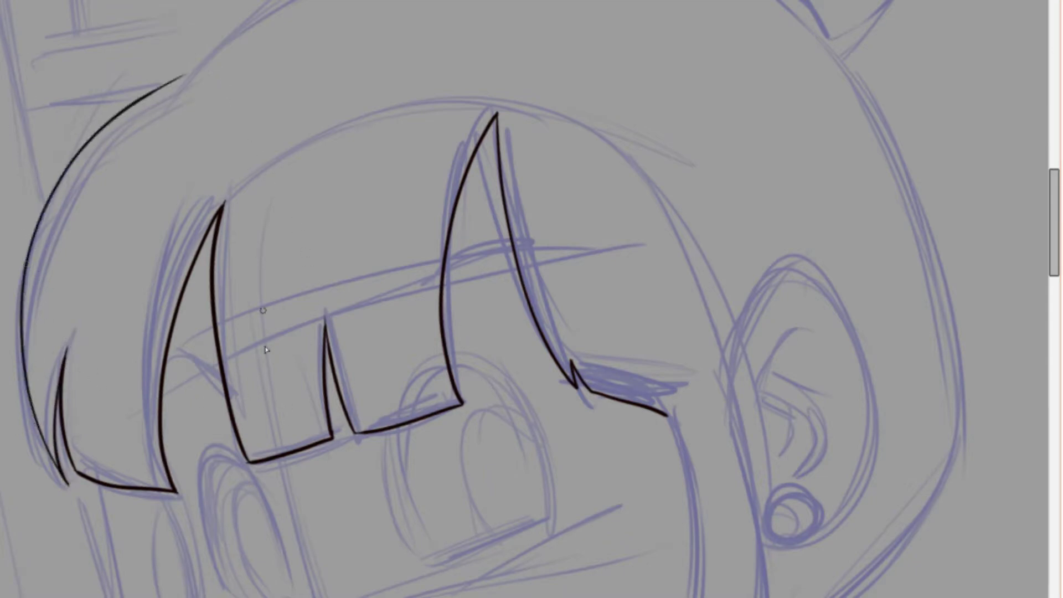
Step: Ink both edges of the side lock beside the ear and the ear's outer outline
scroll(524, 298, right, 5)
drag(428, 383, 459, 245)
drag(428, 387, 462, 559)
drag(363, 416, 397, 595)
mouse_move(458, 247)
mouse_down()
mouse_move(566, 382)
mouse_move(501, 545)
mouse_move(481, 545)
mouse_up()
key(ctrl+z)
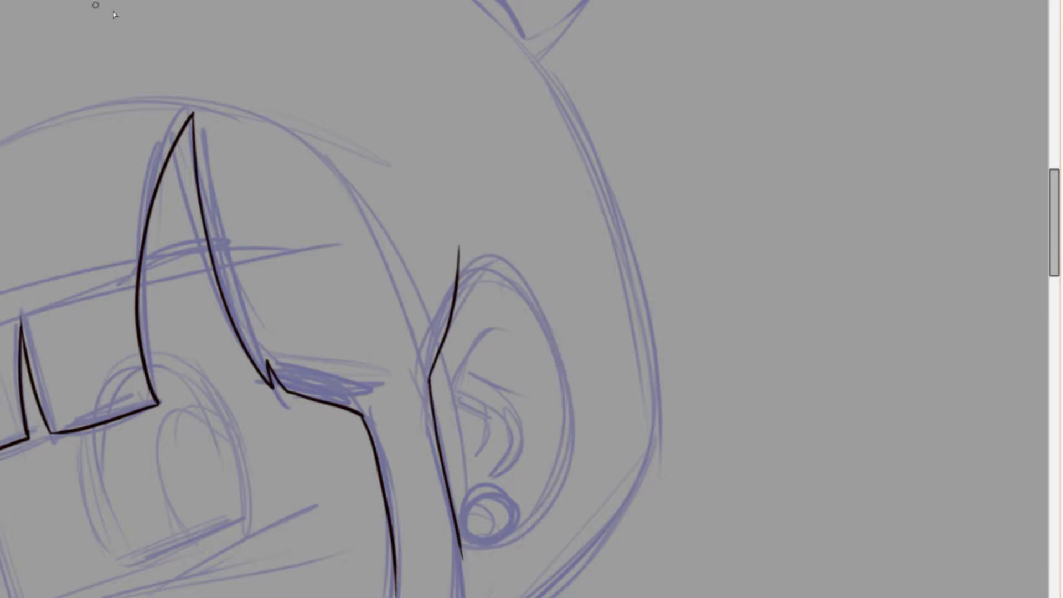
mouse_move(457, 280)
mouse_down()
mouse_move(494, 254)
mouse_move(548, 306)
mouse_move(570, 412)
mouse_move(520, 516)
mouse_move(511, 521)
mouse_move(479, 486)
mouse_move(459, 512)
mouse_move(459, 501)
mouse_move(513, 526)
mouse_up()
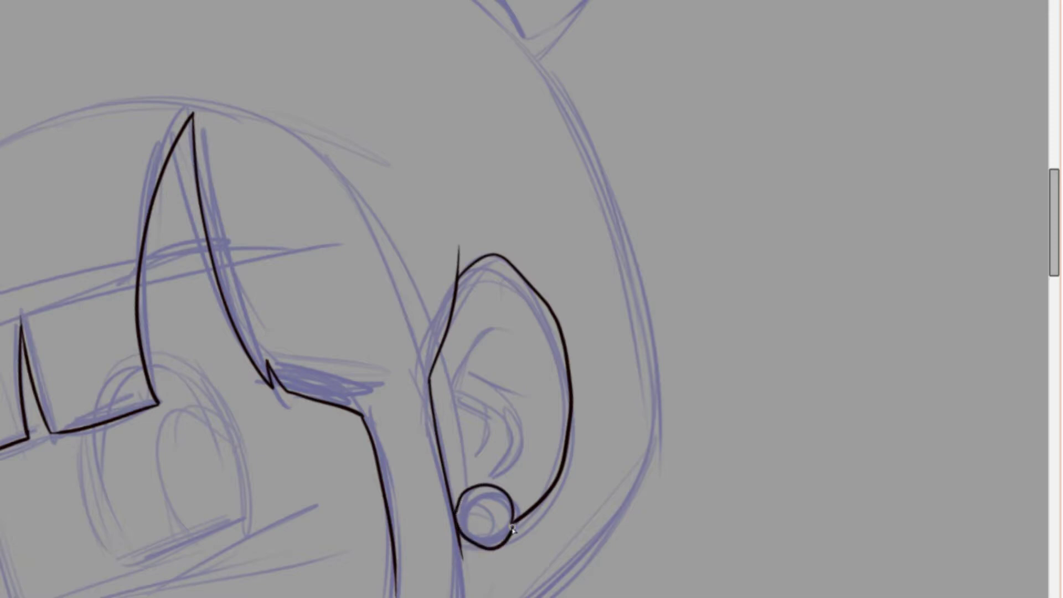
key(ctrl+z)
key(ctrl+z)
key(r)
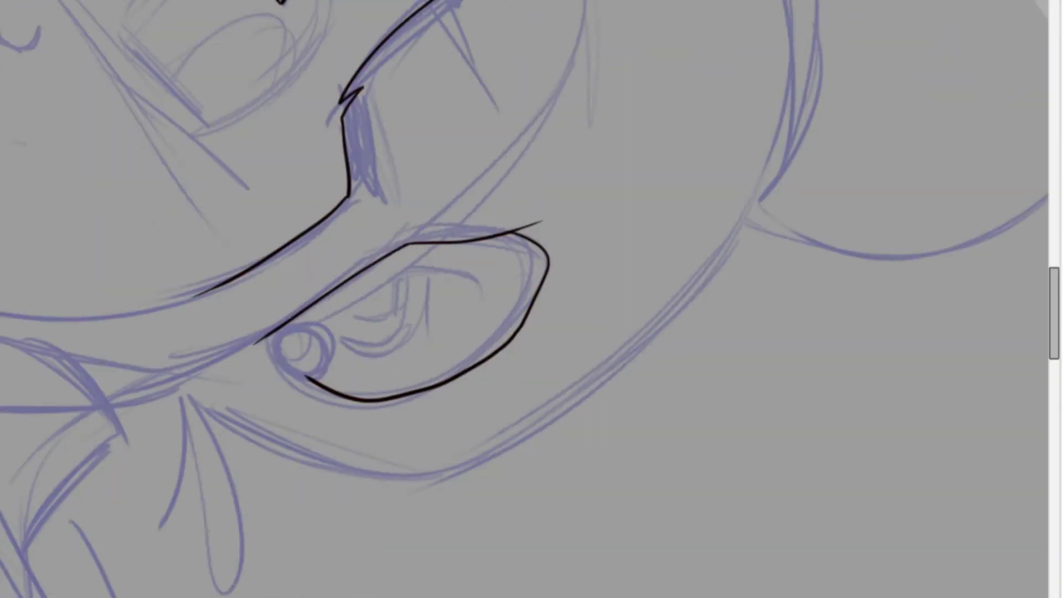
mouse_move(281, 332)
mouse_down()
mouse_move(278, 355)
mouse_move(326, 345)
mouse_move(287, 332)
mouse_move(320, 366)
mouse_move(287, 327)
mouse_up()
key(ctrl+z)
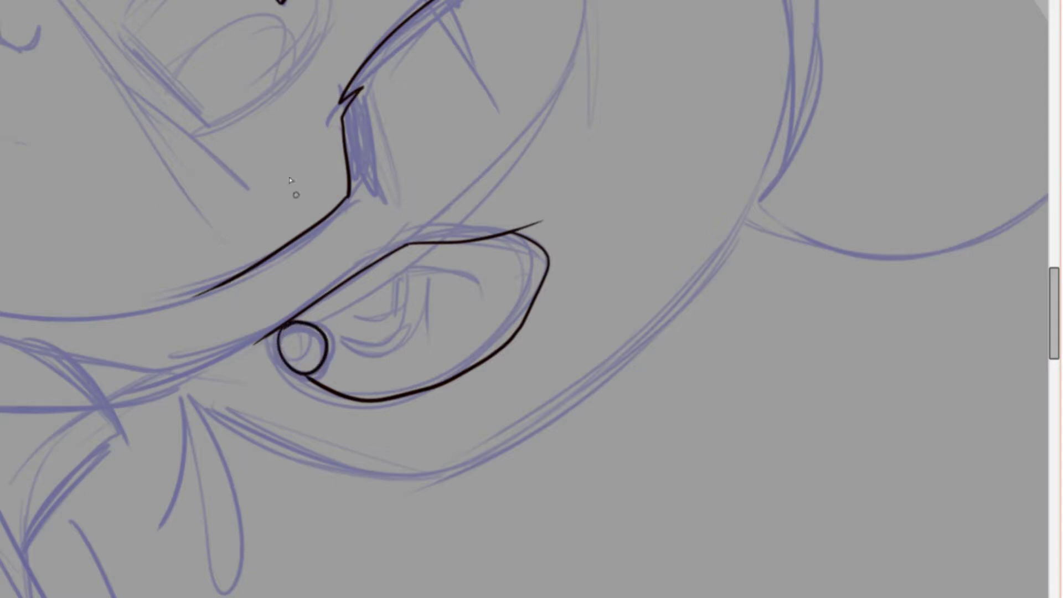
key(ctrl+z)
Step: Close the earlobe line and ink a small round earring and the inner ear folds
drag(305, 374, 288, 322)
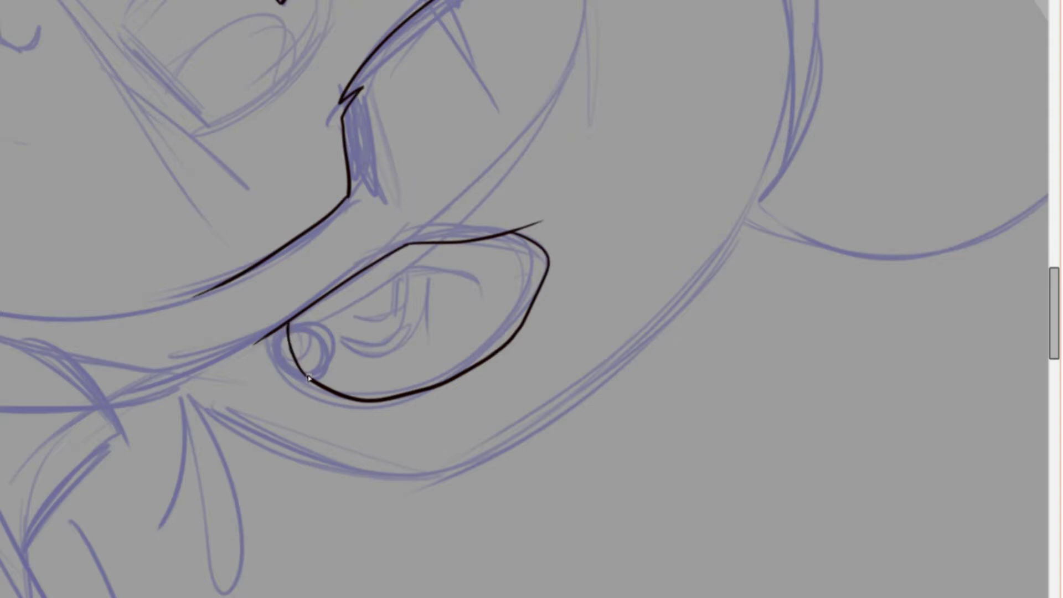
drag(167, 364, 456, 595)
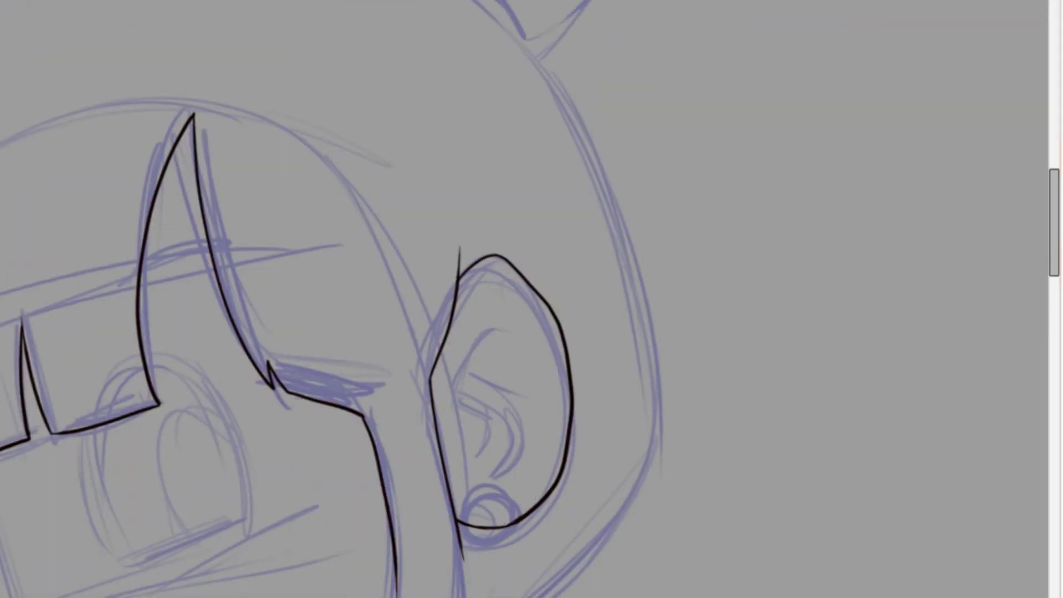
mouse_move(480, 496)
mouse_down()
mouse_move(505, 504)
mouse_move(482, 487)
mouse_up()
mouse_move(504, 294)
mouse_down()
mouse_move(448, 386)
mouse_move(471, 403)
mouse_move(477, 440)
mouse_move(466, 472)
mouse_up()
mouse_move(451, 382)
mouse_down()
mouse_move(520, 427)
mouse_move(510, 468)
mouse_move(467, 470)
mouse_up()
drag(465, 346, 508, 356)
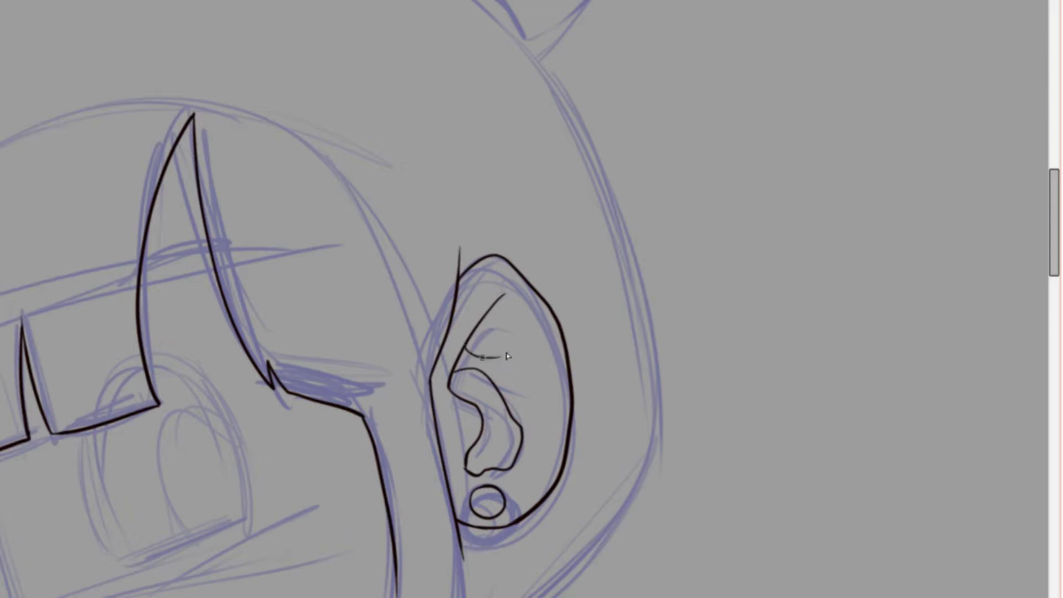
drag(495, 305, 527, 356)
mouse_move(535, 393)
mouse_down()
mouse_move(532, 415)
mouse_move(546, 392)
mouse_up()
Step: Extend both inked edges of the side lock down past the jaw towards the shoulder
drag(1051, 224, 1016, 288)
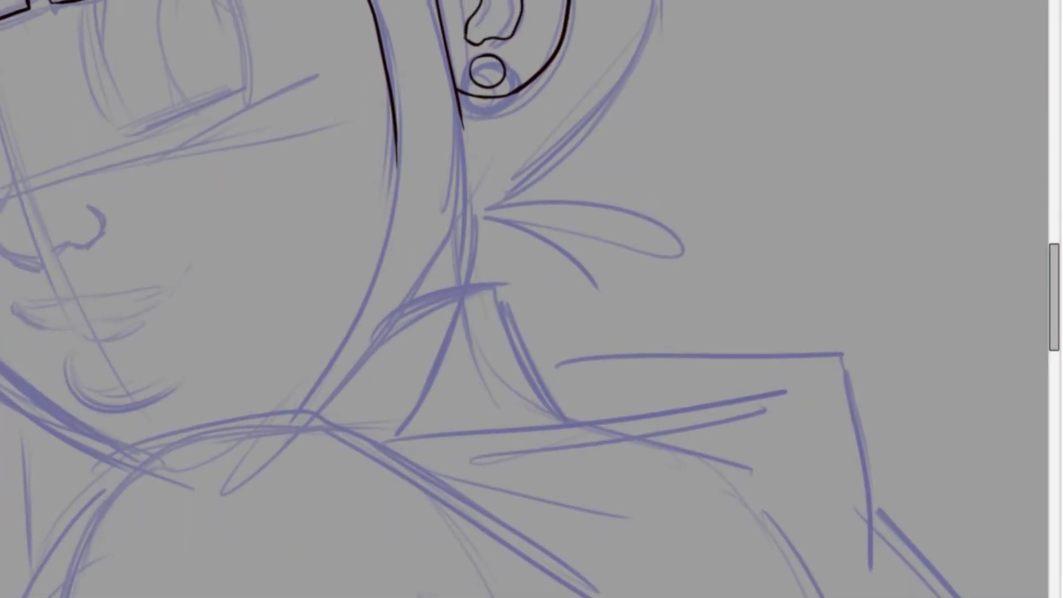
key(Page_Down)
drag(438, 204, 380, 348)
mouse_move(480, 164)
mouse_down()
mouse_move(487, 257)
mouse_move(427, 381)
mouse_up()
Step: Ink the top contour of the near shoulder and the fold line running down behind it
drag(352, 579, 4, 324)
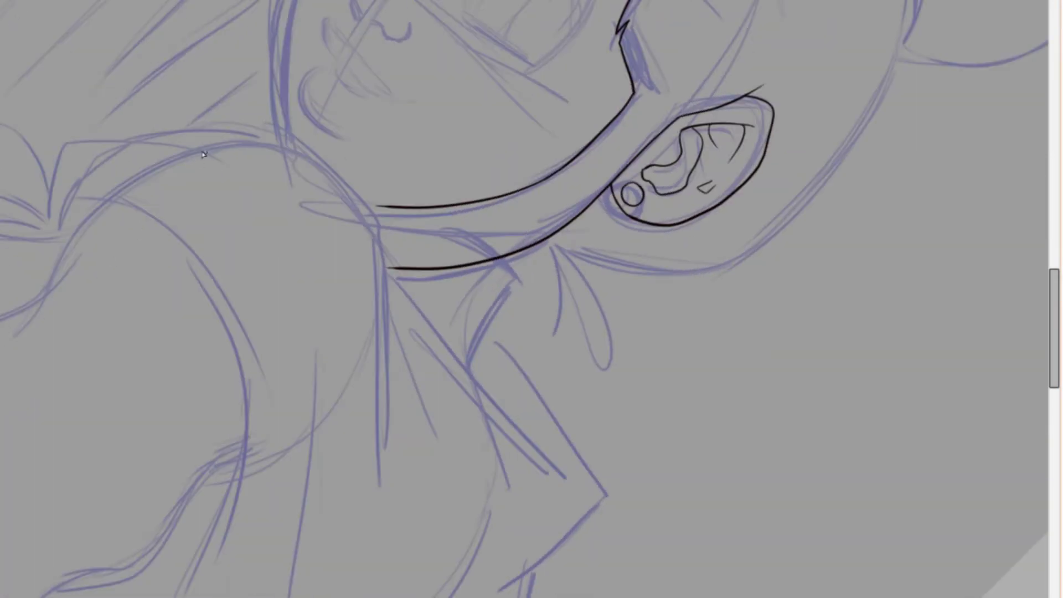
mouse_move(125, 140)
mouse_down()
mouse_move(302, 134)
mouse_move(384, 296)
mouse_move(381, 478)
mouse_up()
drag(387, 320, 410, 470)
key(Left)
key(Left)
key(Left)
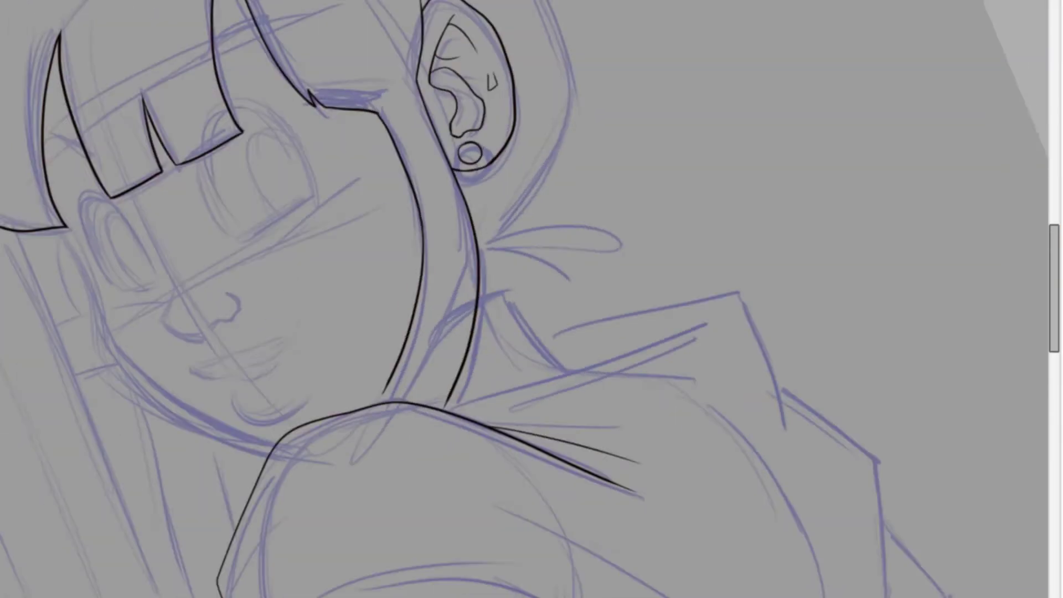
Step: Join the side lock's edges to the shoulder line and ink the pointed cloth edge in front of the shoulder
drag(385, 391, 376, 405)
drag(452, 391, 445, 409)
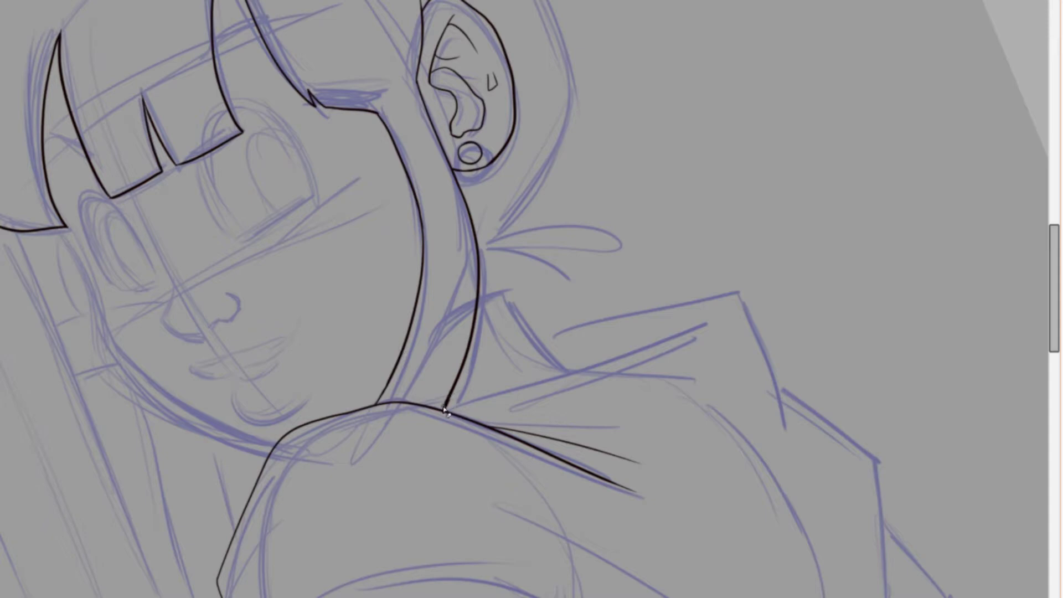
drag(440, 425, 381, 359)
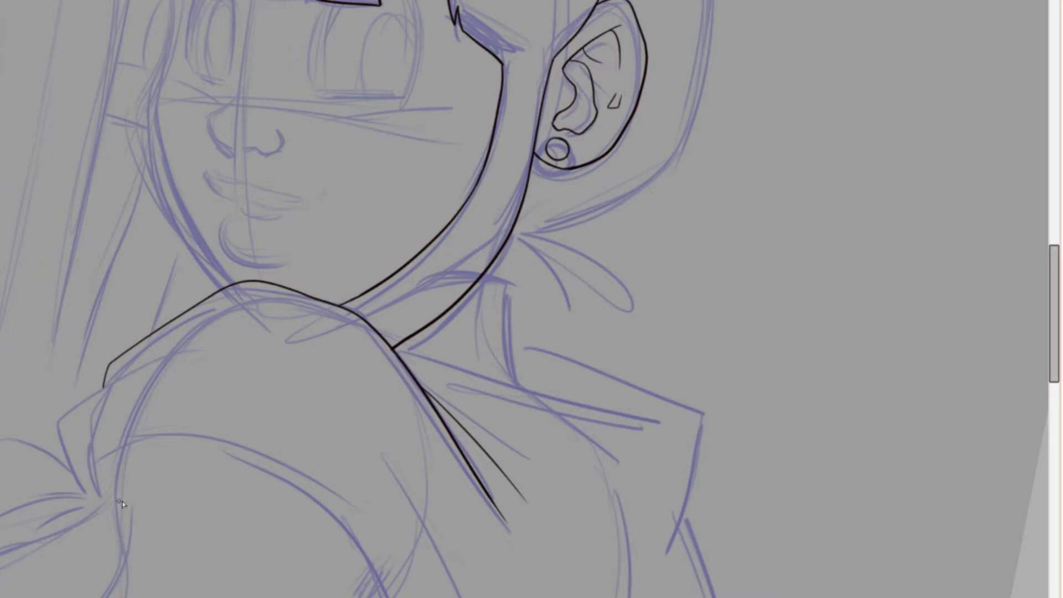
mouse_move(110, 515)
mouse_down()
mouse_move(61, 424)
mouse_move(224, 332)
mouse_up()
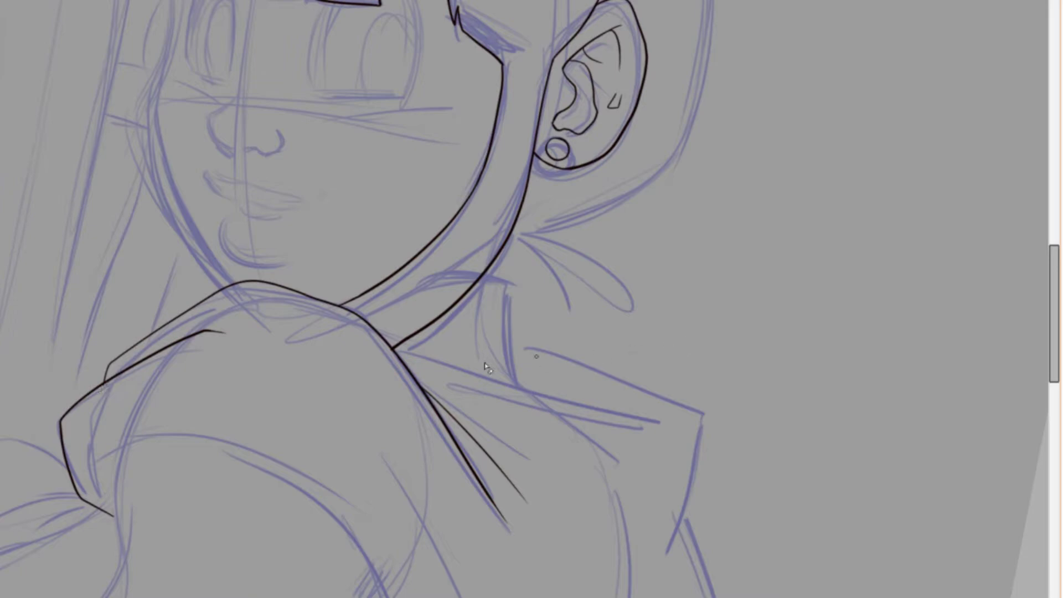
Step: Ink the cloth's lower hem arching over the upper arm and the raised collar edges behind the neck
drag(1049, 306, 1034, 361)
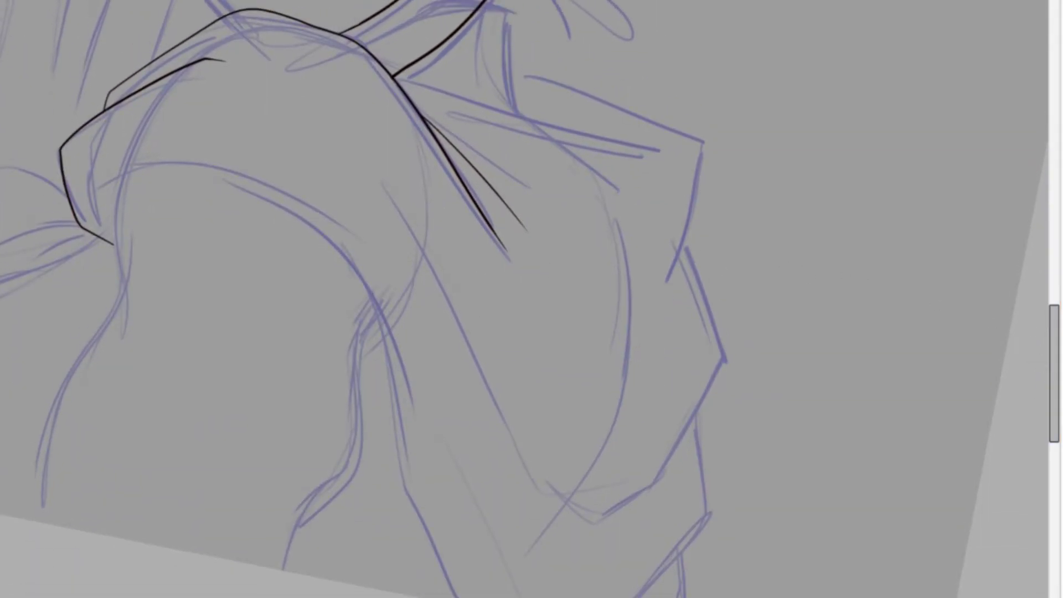
mouse_move(98, 194)
mouse_down()
mouse_move(300, 220)
mouse_move(441, 554)
mouse_up()
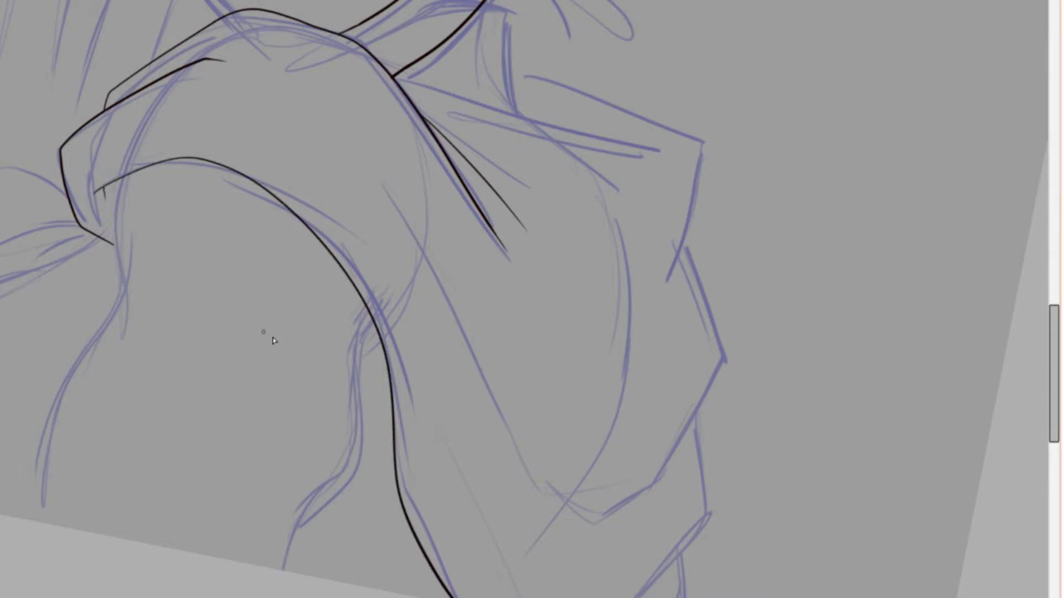
key(Delete)
key(Delete)
key(Delete)
key(Delete)
key(Delete)
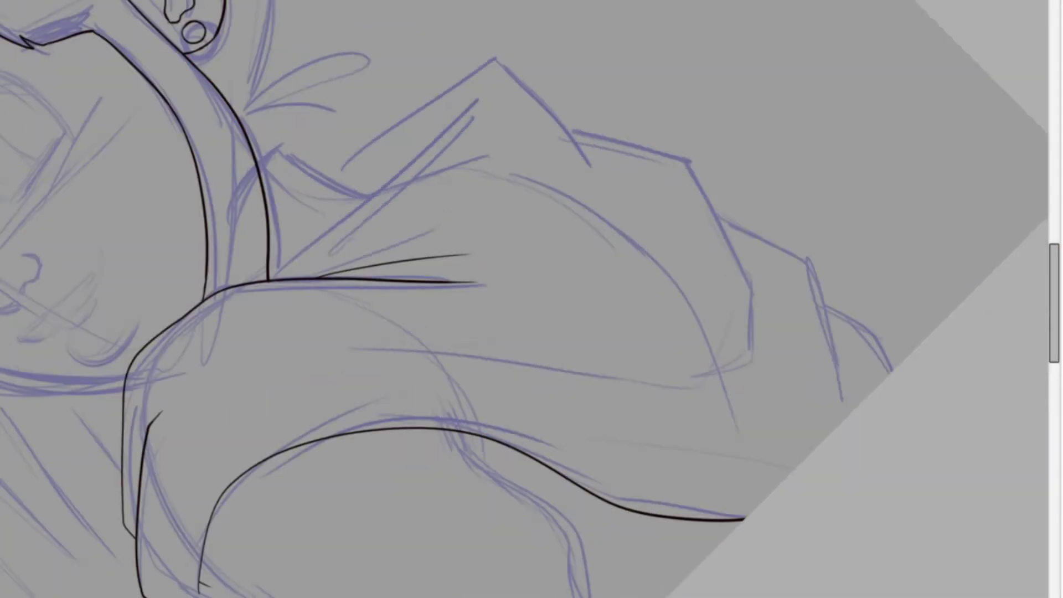
drag(270, 281, 470, 104)
mouse_move(332, 179)
mouse_down()
mouse_move(494, 63)
mouse_move(570, 171)
mouse_up()
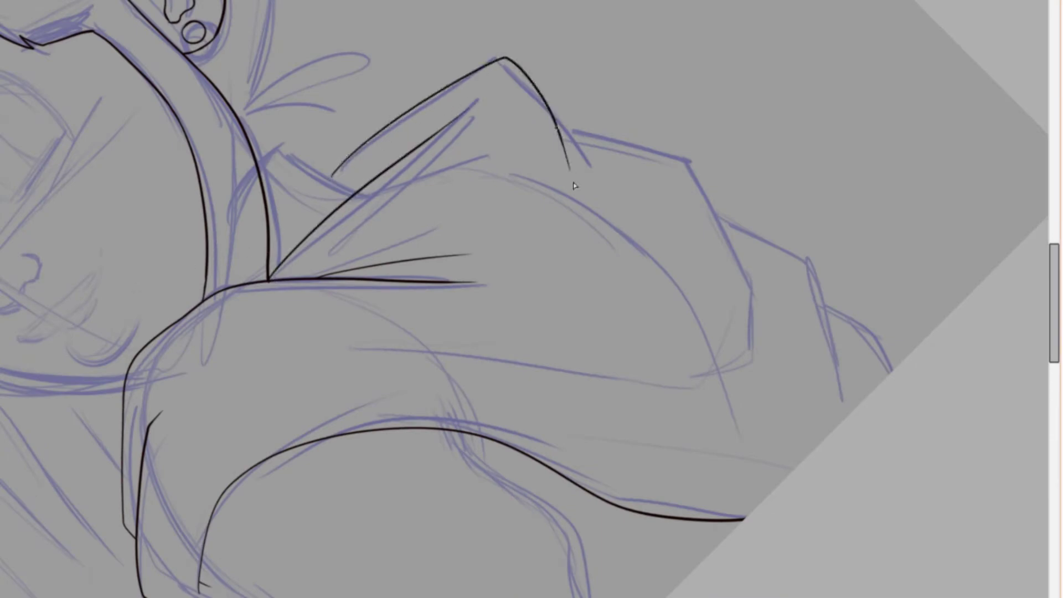
Step: Ink the cloth's stepped back contour down to the canvas edge and two long inner fold lines across the back
mouse_move(557, 126)
mouse_down()
mouse_move(750, 265)
mouse_move(748, 360)
mouse_up()
drag(332, 342, 625, 377)
mouse_move(725, 220)
mouse_down()
mouse_move(808, 267)
mouse_move(853, 401)
mouse_up()
drag(831, 307, 892, 370)
drag(603, 436, 803, 458)
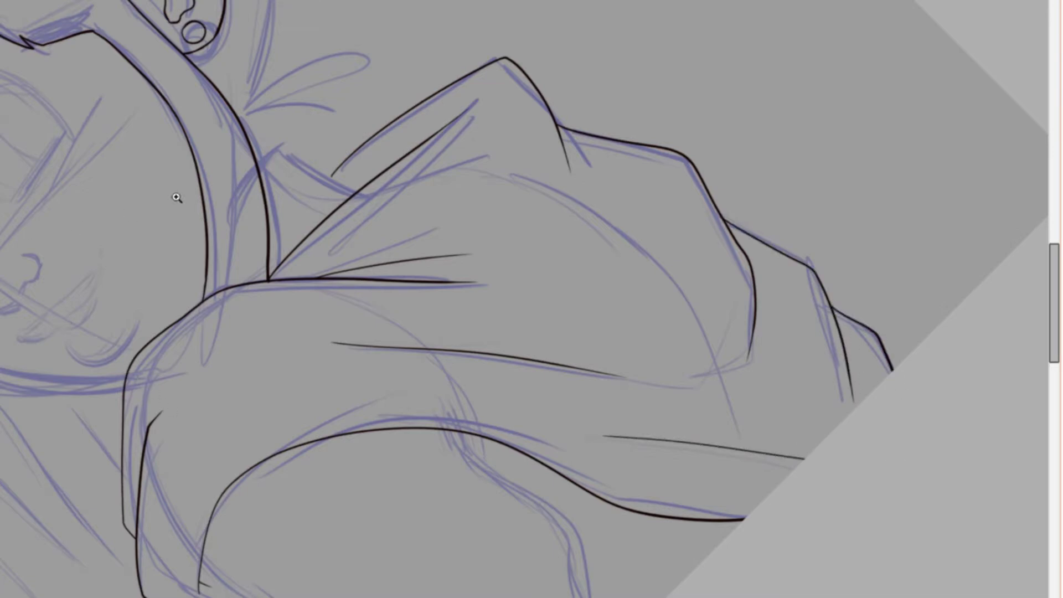
Step: Ink the short neck outline between the side lock and the collar
click(284, 163)
click(260, 174)
mouse_move(500, 250)
mouse_down()
mouse_move(260, 119)
mouse_move(201, 167)
mouse_up()
key(ctrl+0)
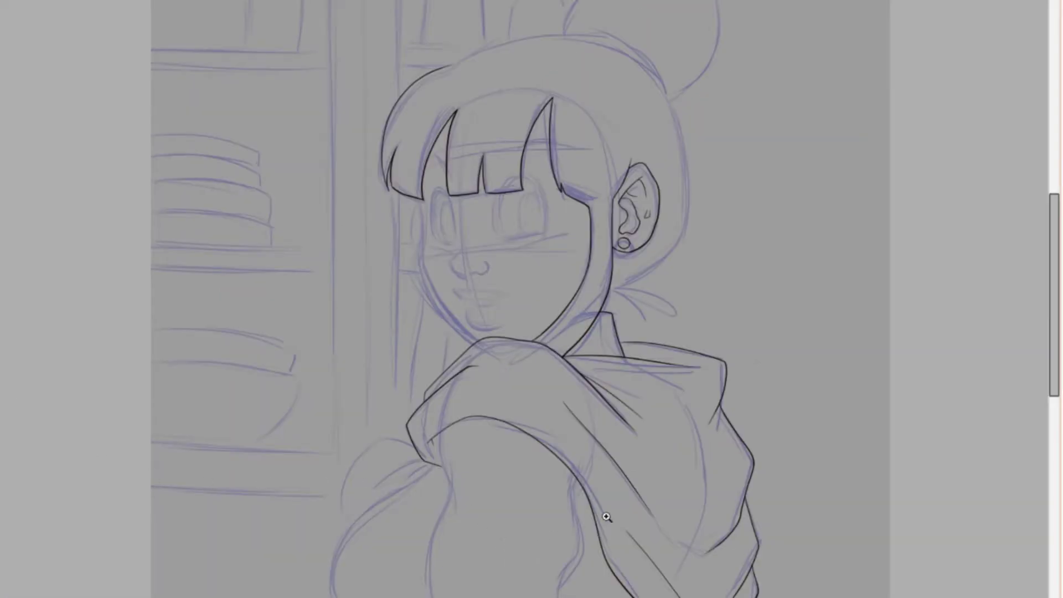
Step: Ink both sides of the upper arm from the cloth hem to the canvas edge, with a small crease at the armpit
drag(789, 452, 1028, 373)
key(ctrl+0)
scroll(1045, 418, down, 3)
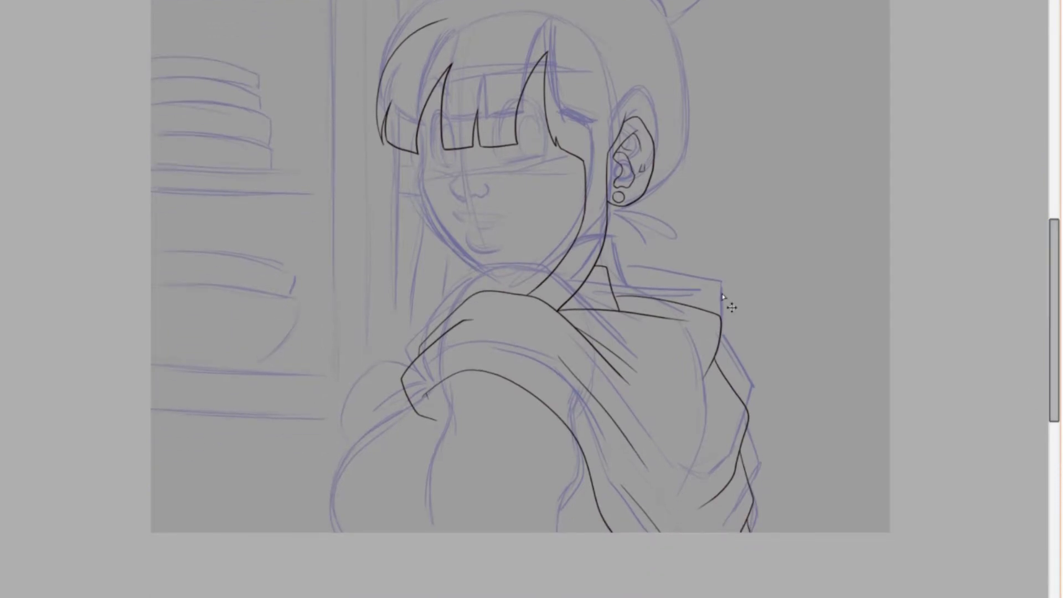
scroll(570, 533, up, 2)
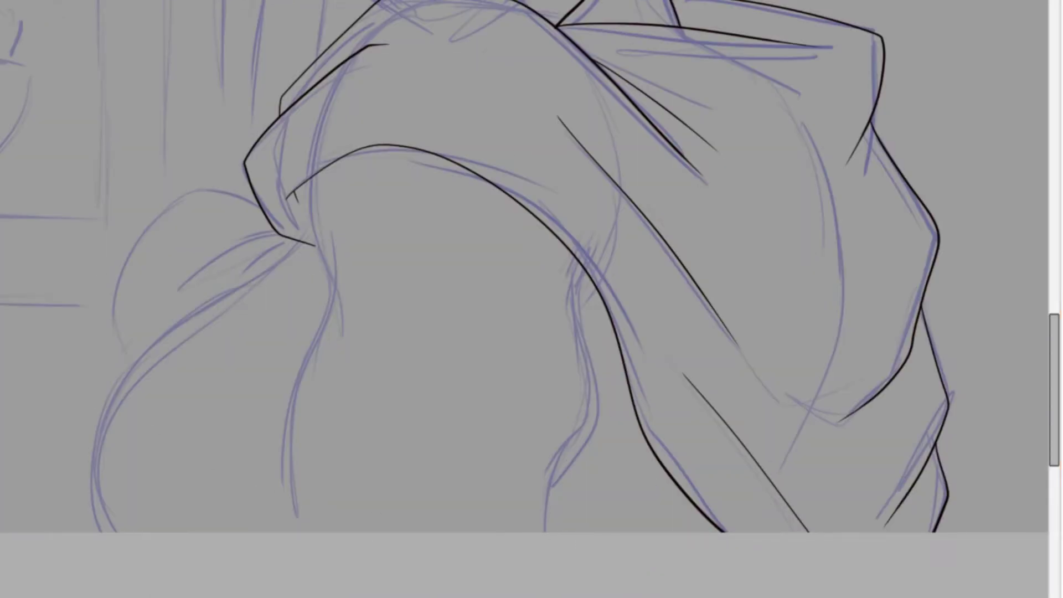
mouse_move(580, 270)
mouse_down()
mouse_move(596, 418)
mouse_move(551, 473)
mouse_move(557, 463)
mouse_move(548, 532)
mouse_up()
key(ctrl+z)
drag(559, 464, 552, 532)
mouse_move(311, 180)
mouse_down()
mouse_move(322, 334)
mouse_move(332, 290)
mouse_move(295, 397)
mouse_move(313, 564)
mouse_up()
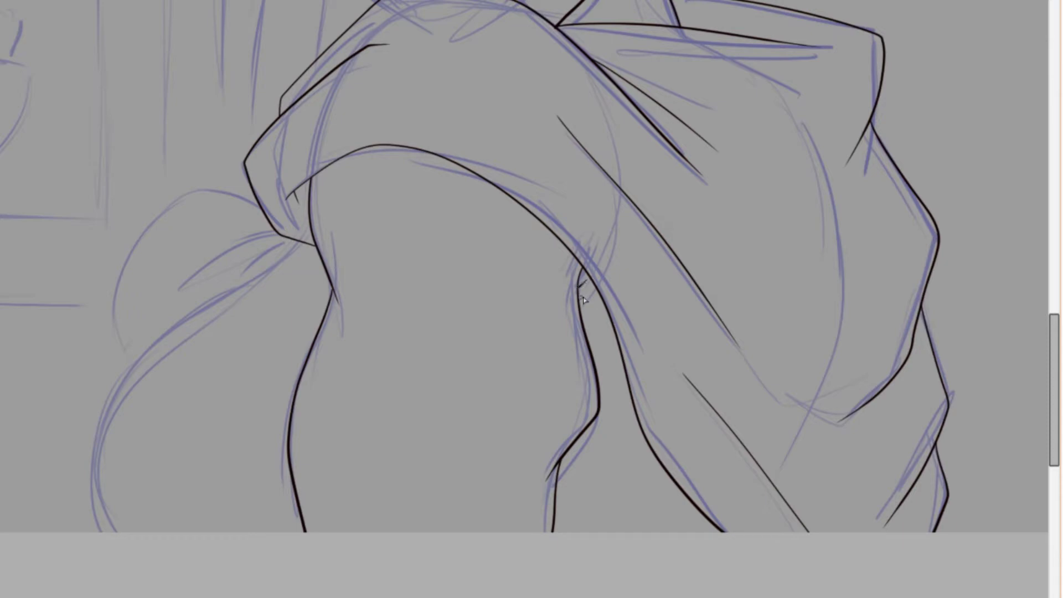
drag(597, 288, 580, 305)
Step: Ink the near and far chest contours and the short creases radiating from the cloth's pointed corner
mouse_move(302, 242)
mouse_down()
mouse_move(118, 381)
mouse_move(83, 533)
mouse_up()
key(Delete)
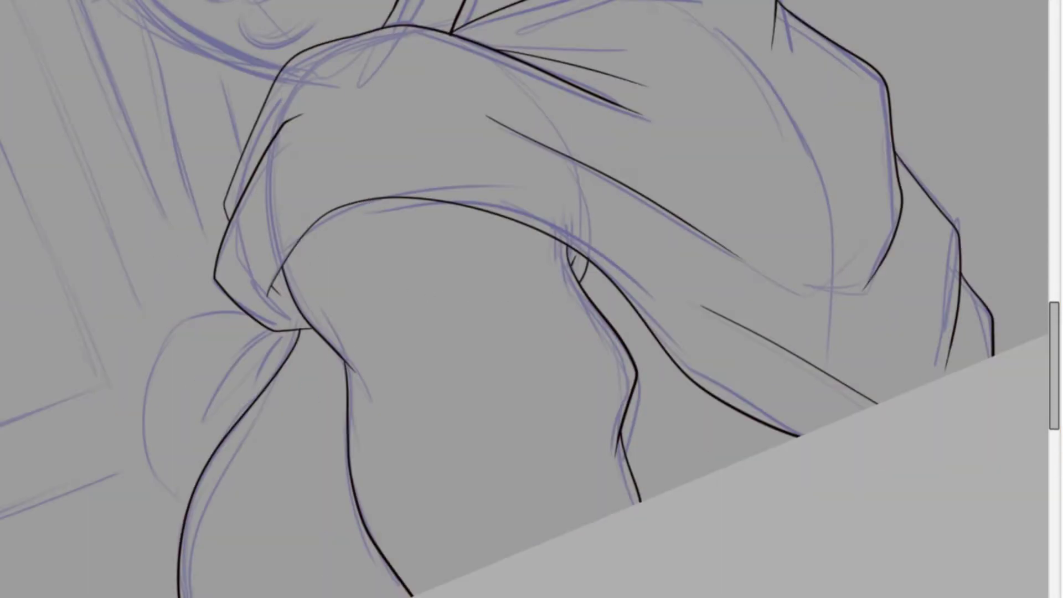
click(174, 428)
mouse_move(381, 196)
mouse_down()
mouse_move(274, 357)
mouse_move(356, 230)
mouse_up()
drag(322, 155, 123, 341)
drag(121, 379, 203, 545)
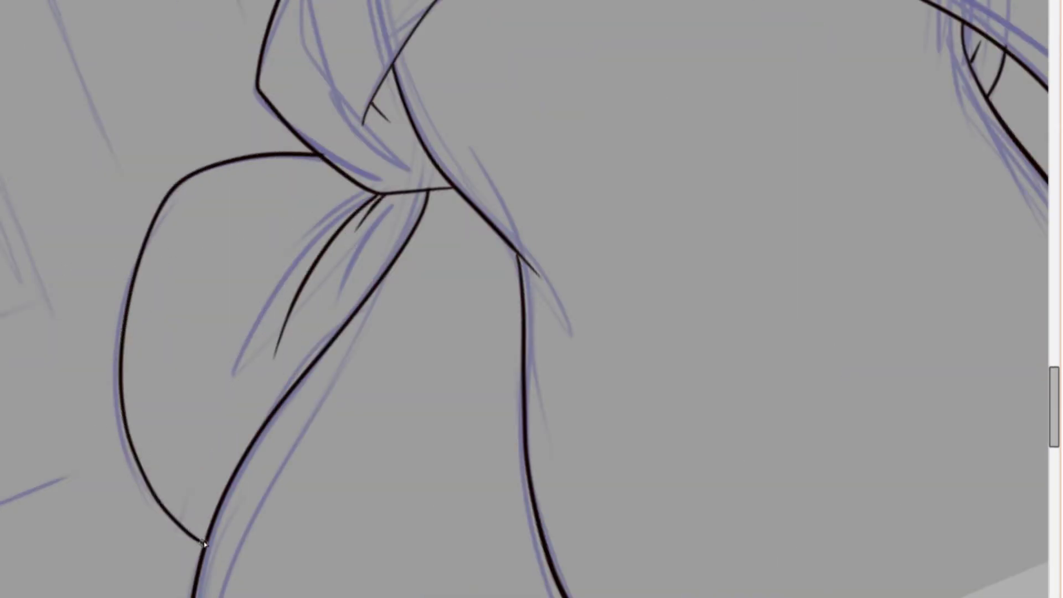
drag(402, 193, 414, 232)
Step: Ink the hair outline from the fringe over the crown to the nape, adding short loose strands and the nape line
key(ctrl+0)
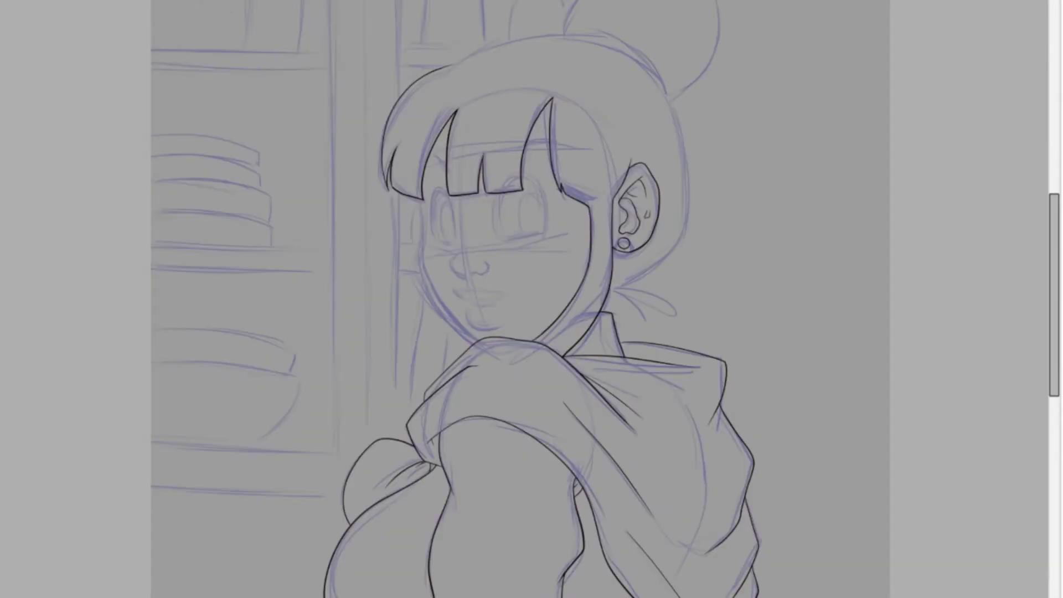
click(699, 51)
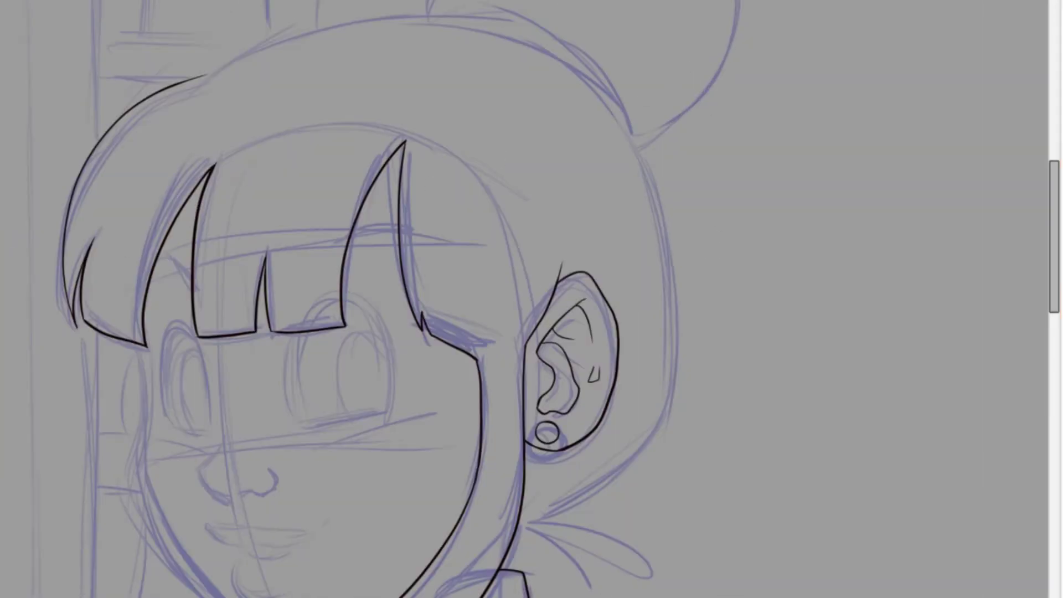
mouse_move(202, 79)
mouse_down()
mouse_move(318, 22)
mouse_move(516, 30)
mouse_move(654, 204)
mouse_move(662, 425)
mouse_move(523, 523)
mouse_up()
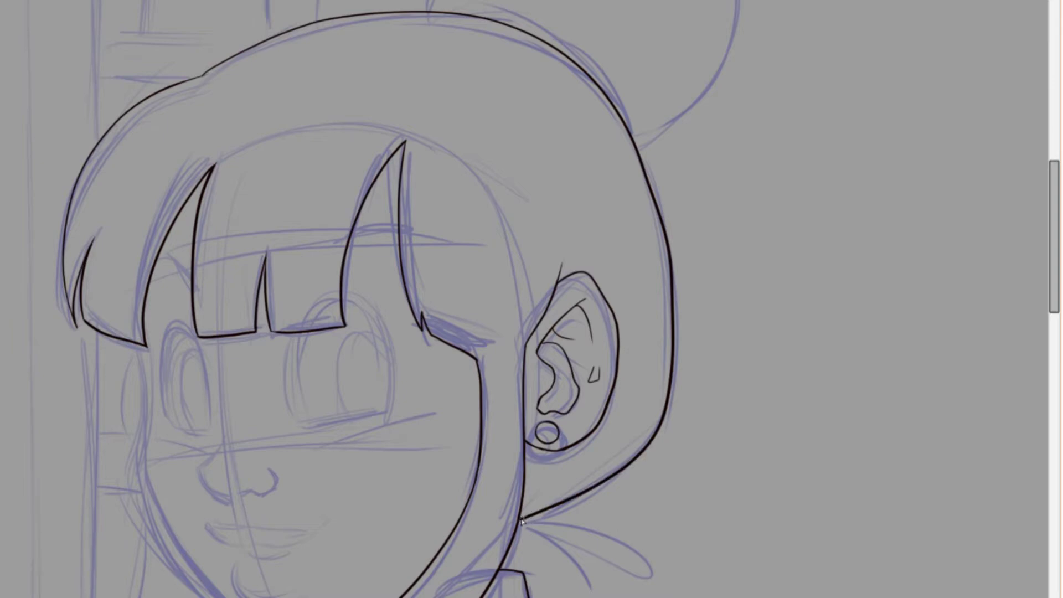
mouse_move(521, 521)
mouse_down()
mouse_move(545, 562)
mouse_move(565, 540)
mouse_up()
drag(514, 572, 513, 552)
Step: Try to smooth the join between the fringe contour and the crown outline with a short stroke
drag(116, 399, 241, 597)
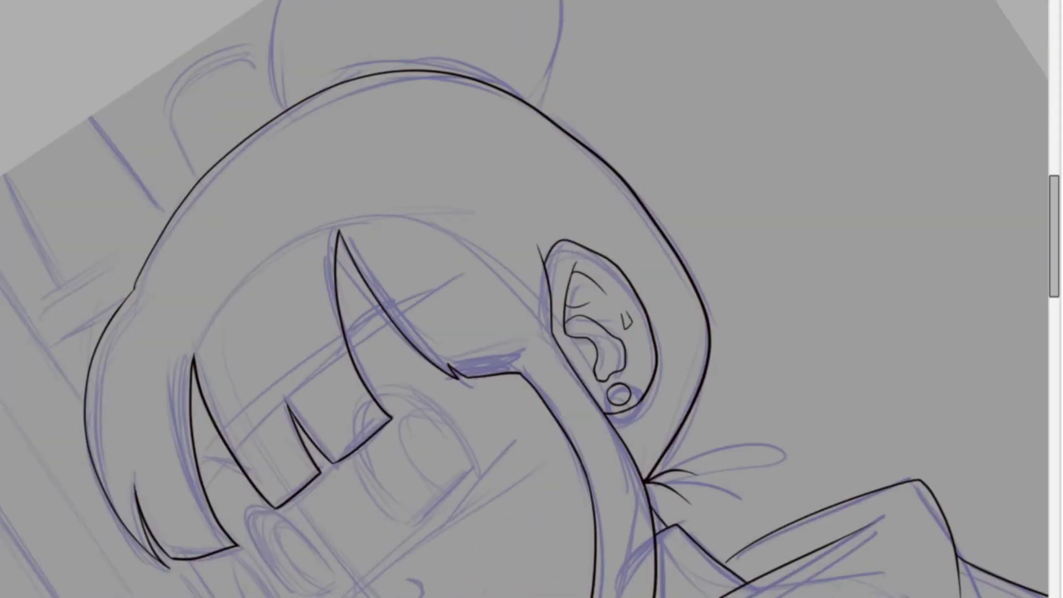
click(142, 333)
drag(147, 233, 127, 265)
key(ctrl+z)
key(ctrl+z)
drag(150, 218, 128, 263)
key(ctrl+z)
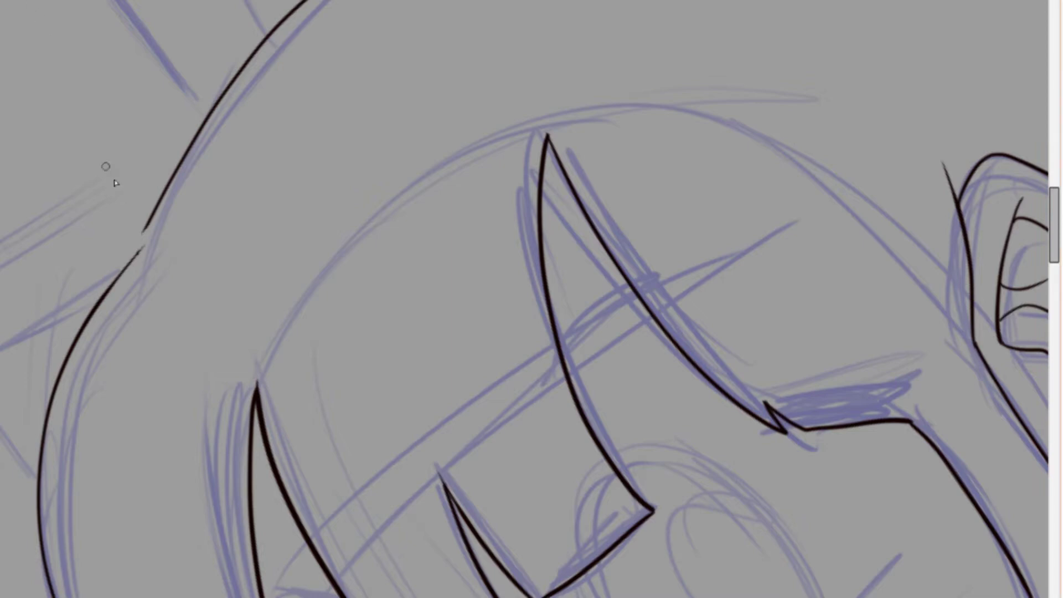
mouse_move(150, 220)
mouse_down()
mouse_move(130, 265)
mouse_move(131, 256)
mouse_up()
key(ctrl+z)
Step: Ink both sides of the round hair bun, joining them to the crown outline
key(ctrl+0)
click(733, 1)
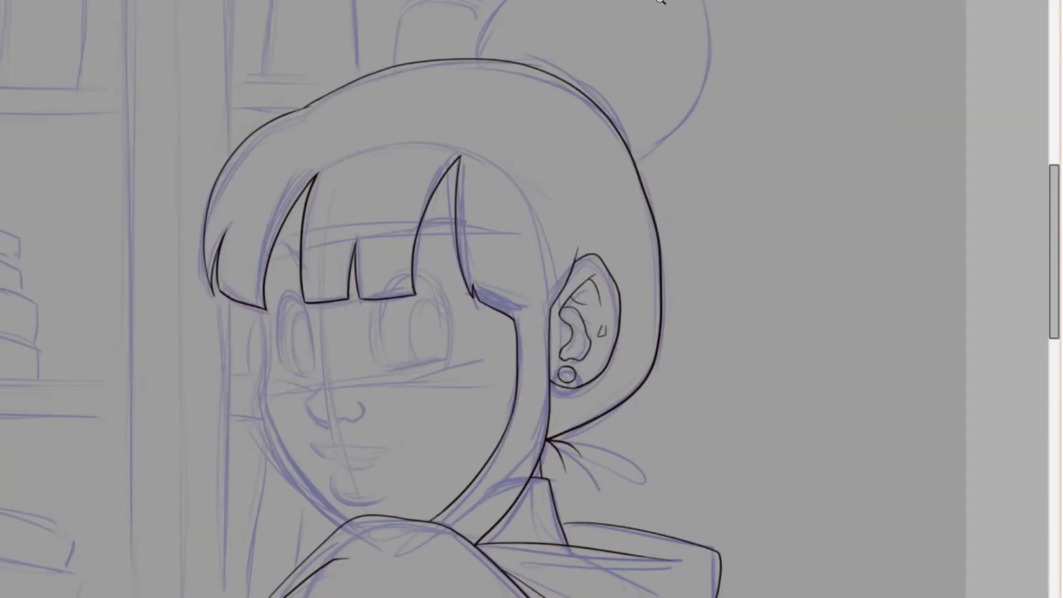
click(707, 1)
drag(397, 83, 430, 1)
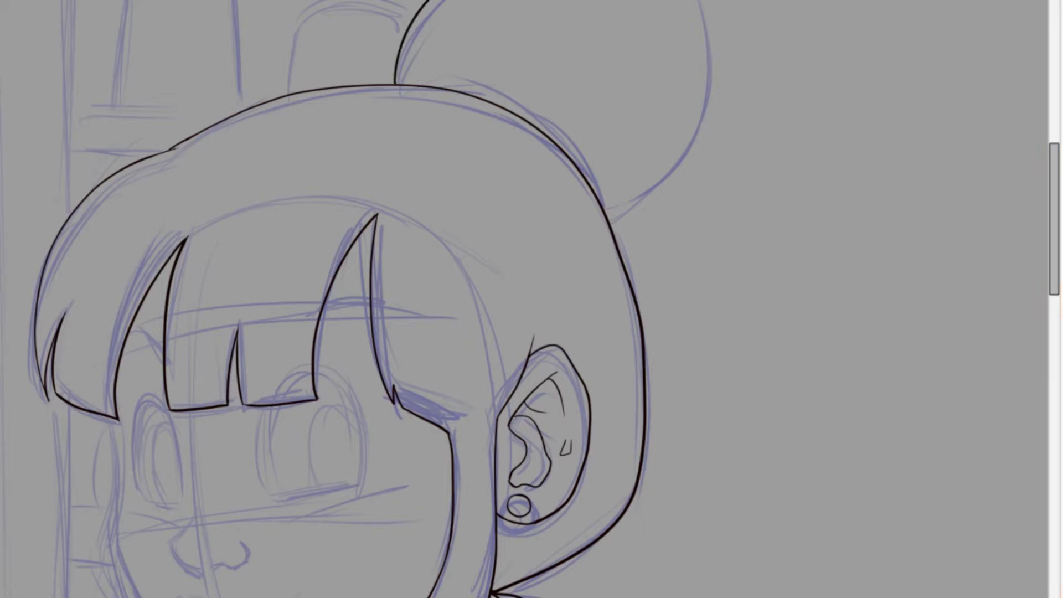
mouse_move(609, 212)
mouse_down()
mouse_move(720, 33)
mouse_move(714, 0)
mouse_up()
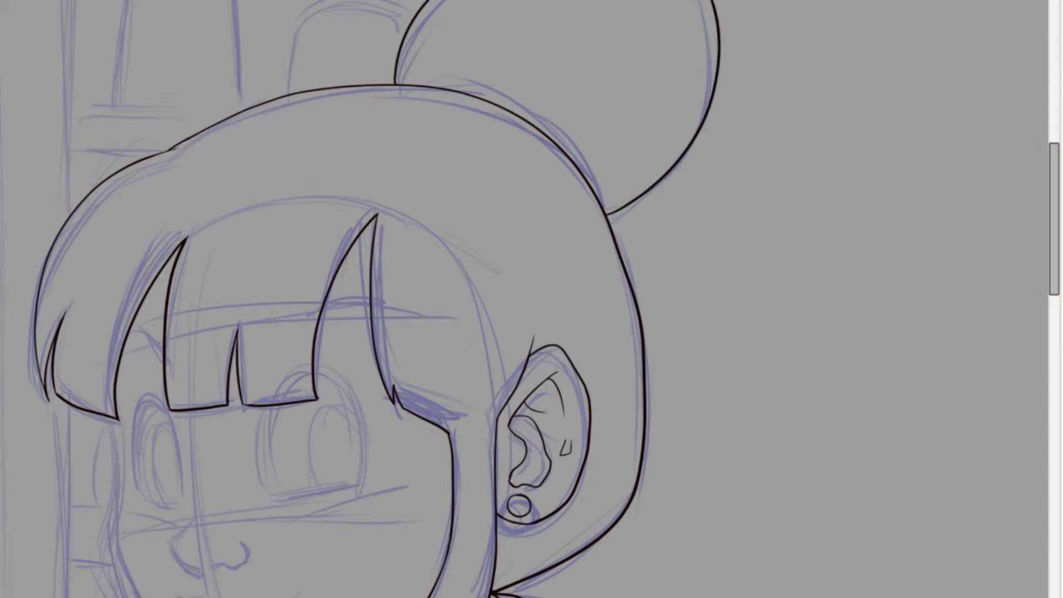
Step: Ink the far side of the face from the fringe past the cheek and jaw to the shoulder
key(ctrl+minus)
click(550, 251)
click(511, 181)
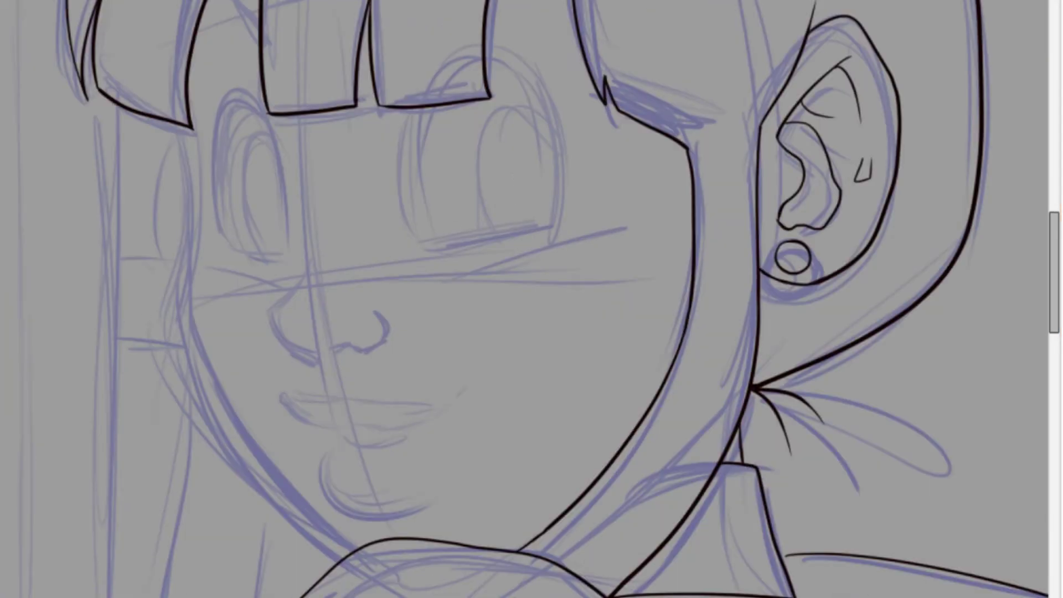
key(shift+space)
mouse_move(220, 65)
mouse_down()
mouse_move(214, 164)
mouse_move(274, 484)
mouse_move(292, 514)
mouse_up()
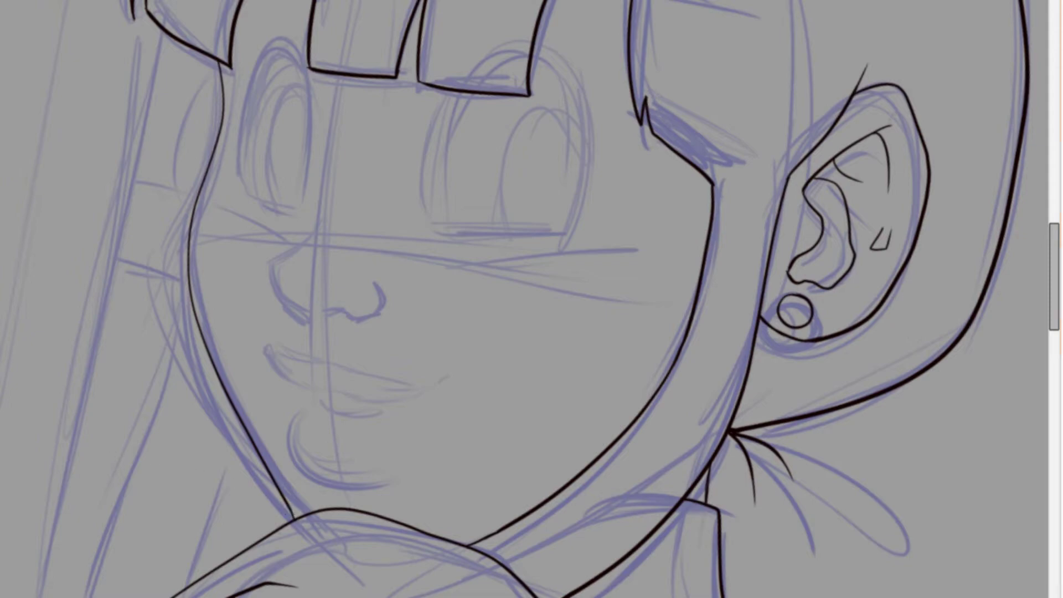
Step: Ink the nose with its bridge, rounded tip and near nostril, plus a small mark at the tip
key(shift+space)
scroll(401, 455, up, 1)
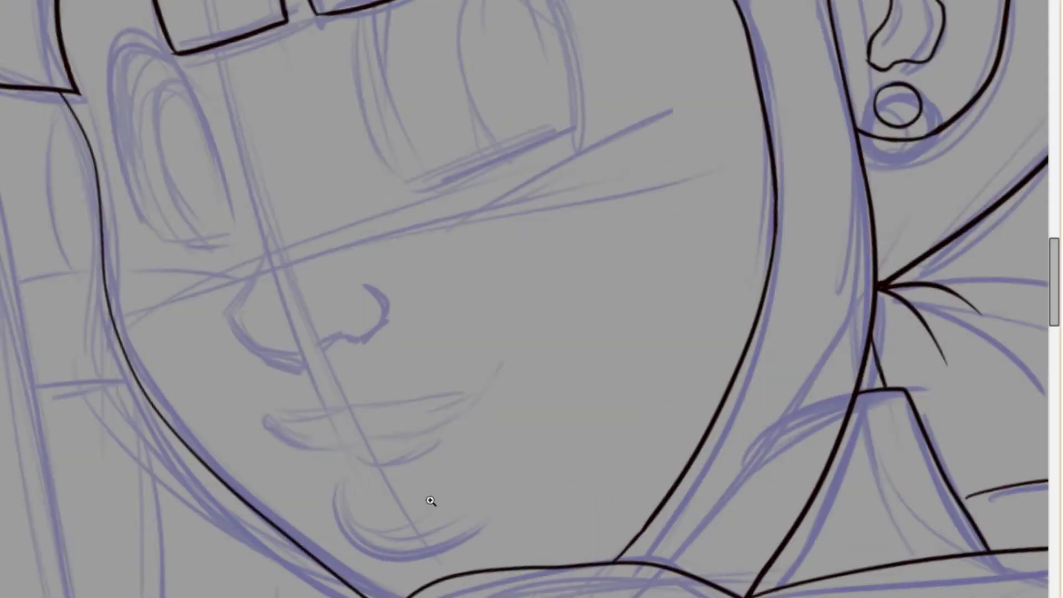
mouse_move(266, 216)
mouse_down()
mouse_move(239, 310)
mouse_move(249, 332)
mouse_move(293, 357)
mouse_move(325, 347)
mouse_move(392, 312)
mouse_move(377, 289)
mouse_up()
drag(242, 308, 271, 307)
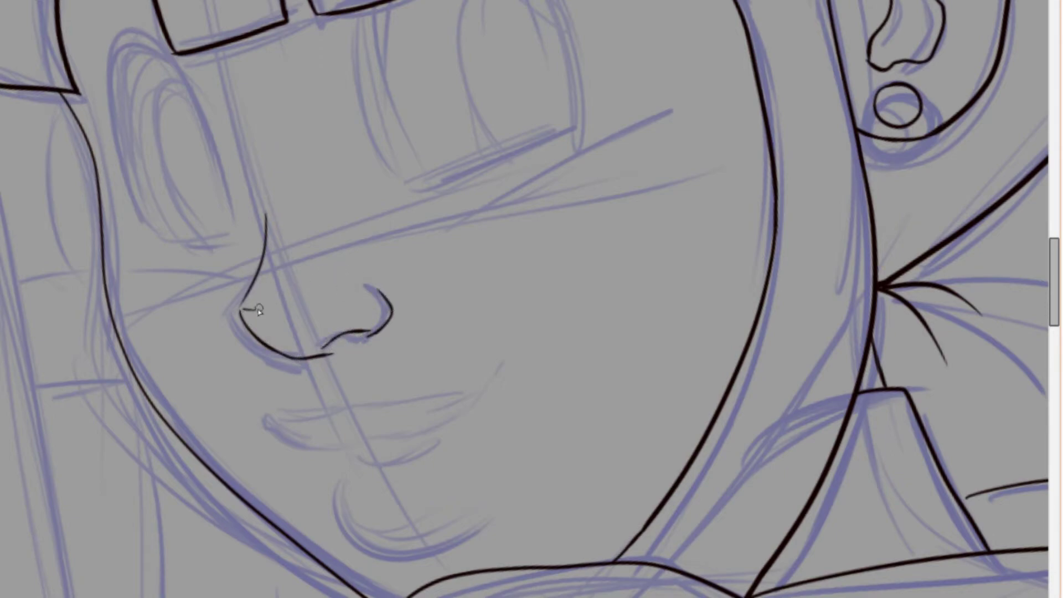
Step: Ink the upper lip contour and the smiling mouth line up to a small hook at the near corner
key(End)
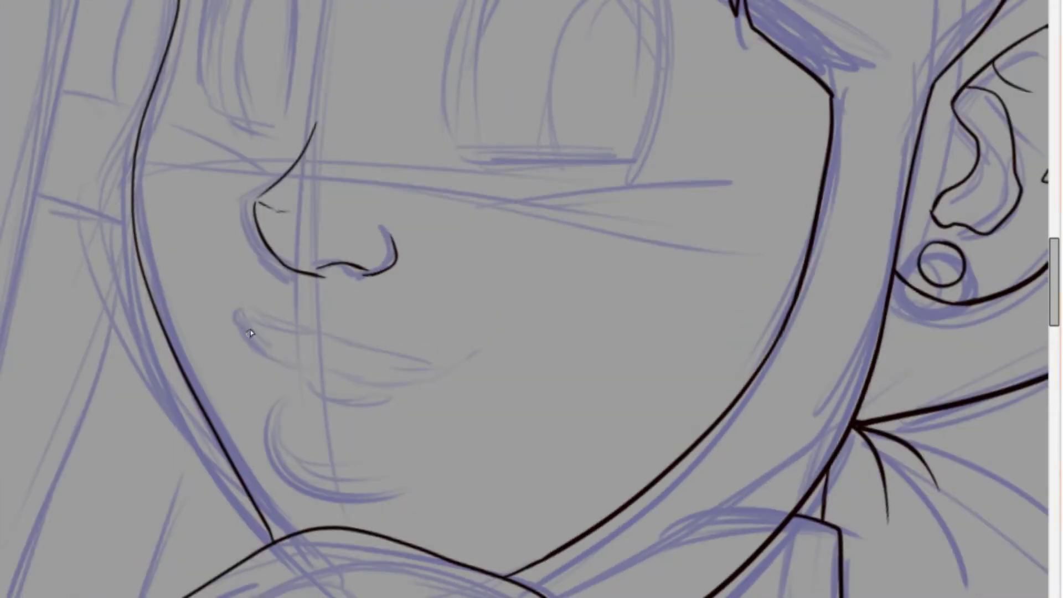
mouse_move(232, 278)
mouse_down()
mouse_move(260, 359)
mouse_move(382, 385)
mouse_move(443, 372)
mouse_up()
key(ctrl+z)
key(ctrl+z)
key(End)
key(End)
key(End)
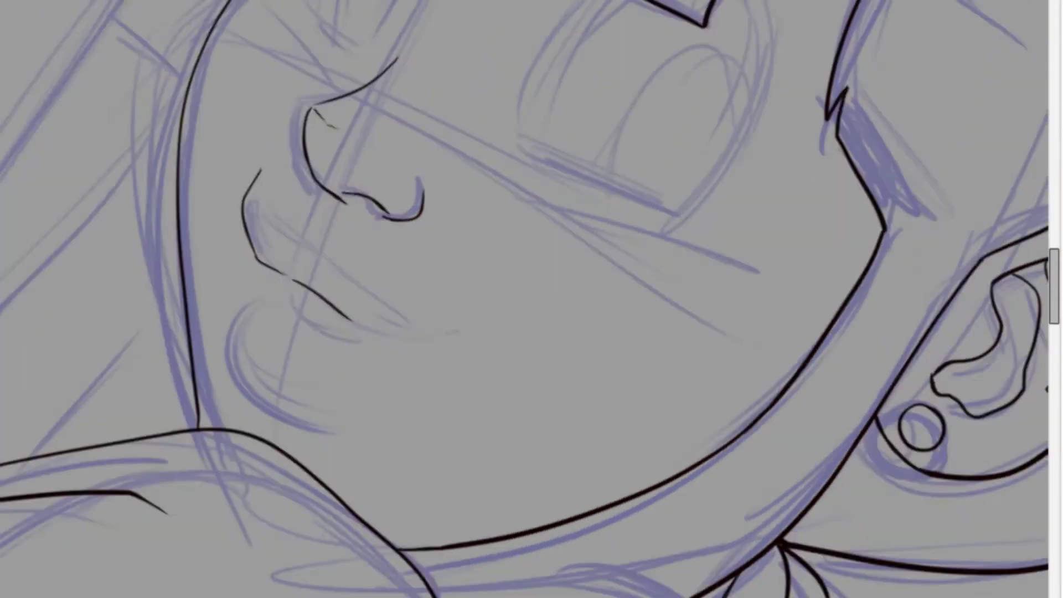
drag(381, 191, 442, 277)
key(Delete)
key(Delete)
key(Delete)
key(Delete)
key(Delete)
key(Delete)
key(Delete)
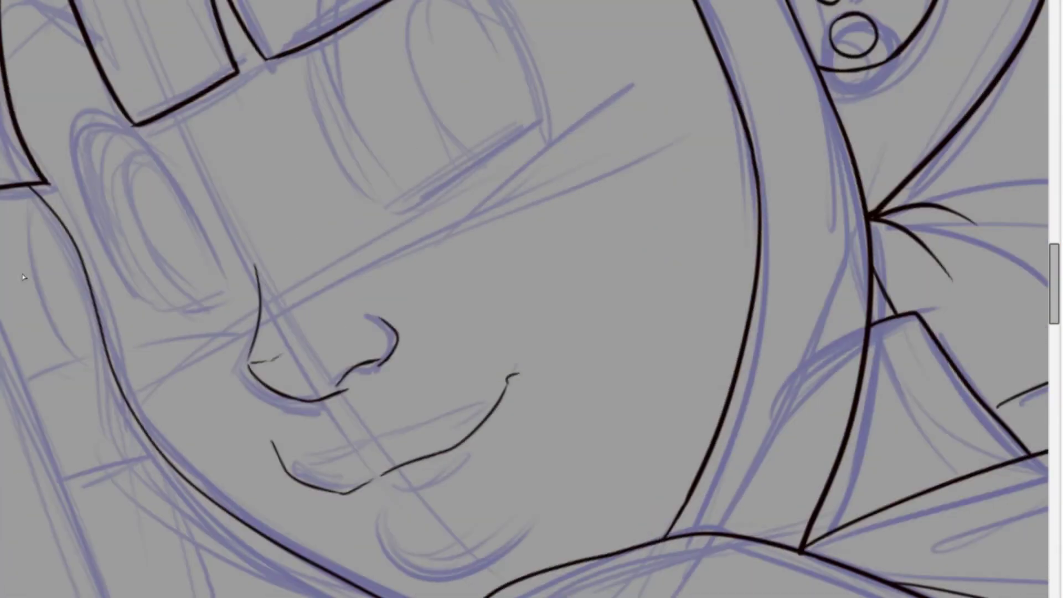
Step: Ink the lower edge of the slightly open mouth and the curved chin line beneath it
drag(1054, 279, 1053, 296)
mouse_move(374, 377)
mouse_down()
mouse_move(400, 389)
mouse_move(469, 333)
mouse_up()
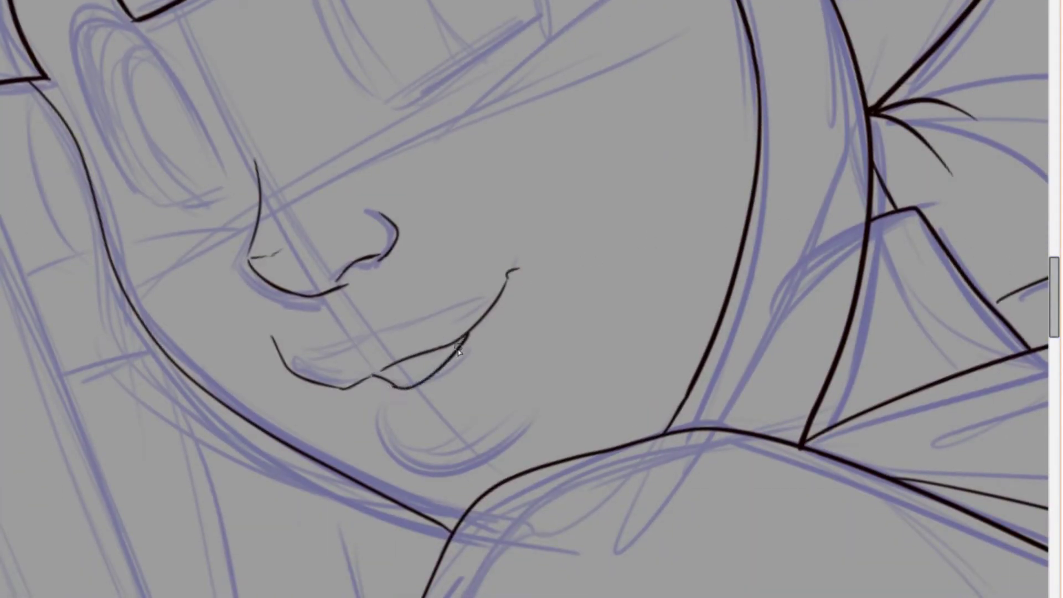
mouse_move(378, 413)
mouse_down()
mouse_move(403, 471)
mouse_move(505, 432)
mouse_up()
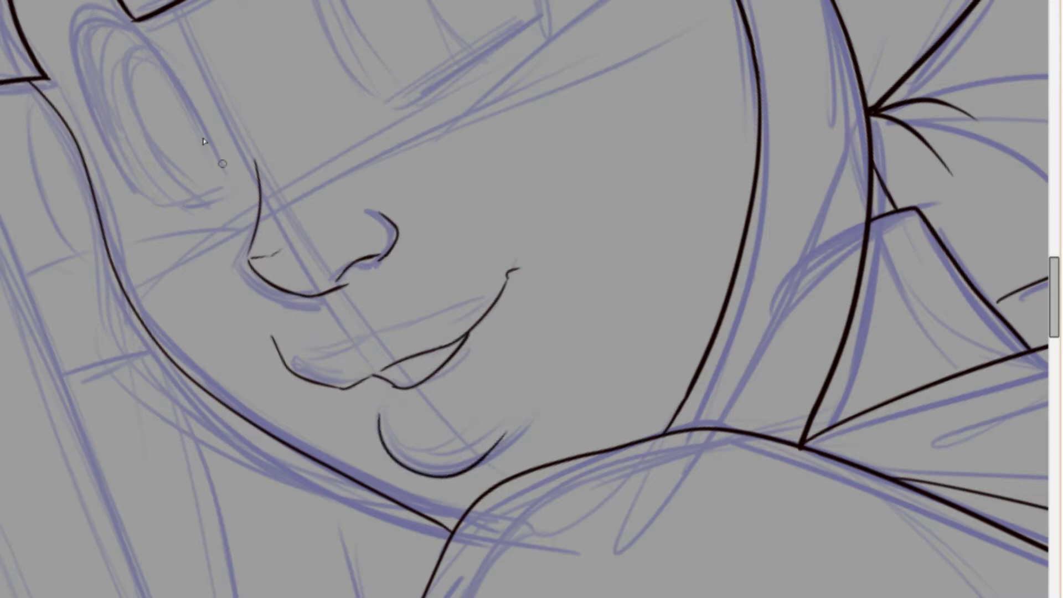
key(ctrl+z)
mouse_move(379, 411)
mouse_down()
mouse_move(396, 465)
mouse_move(536, 416)
mouse_up()
Step: Ink the upper and lower edges of both eyebrows where they show through the gaps in the fringe
drag(1047, 297, 1054, 267)
scroll(365, 205, down, 1)
key(ctrl+minus)
key(ctrl+minus)
key(ctrl+minus)
ctrl+click(475, 172)
ctrl+click(476, 173)
ctrl+click(476, 172)
ctrl+click(475, 172)
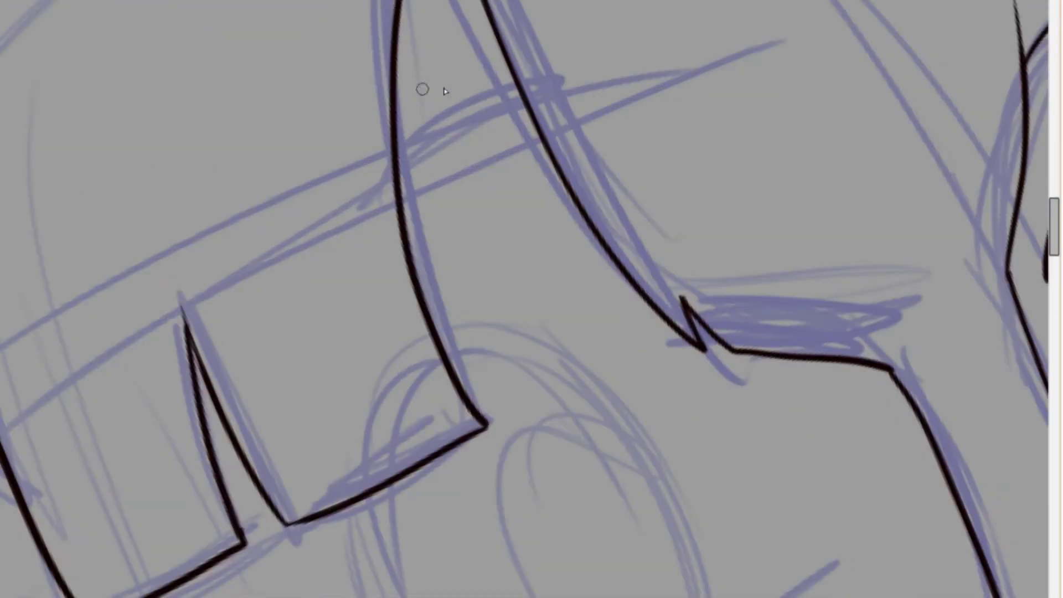
mouse_move(518, 87)
mouse_down()
mouse_move(400, 168)
mouse_move(488, 125)
mouse_move(404, 224)
mouse_up()
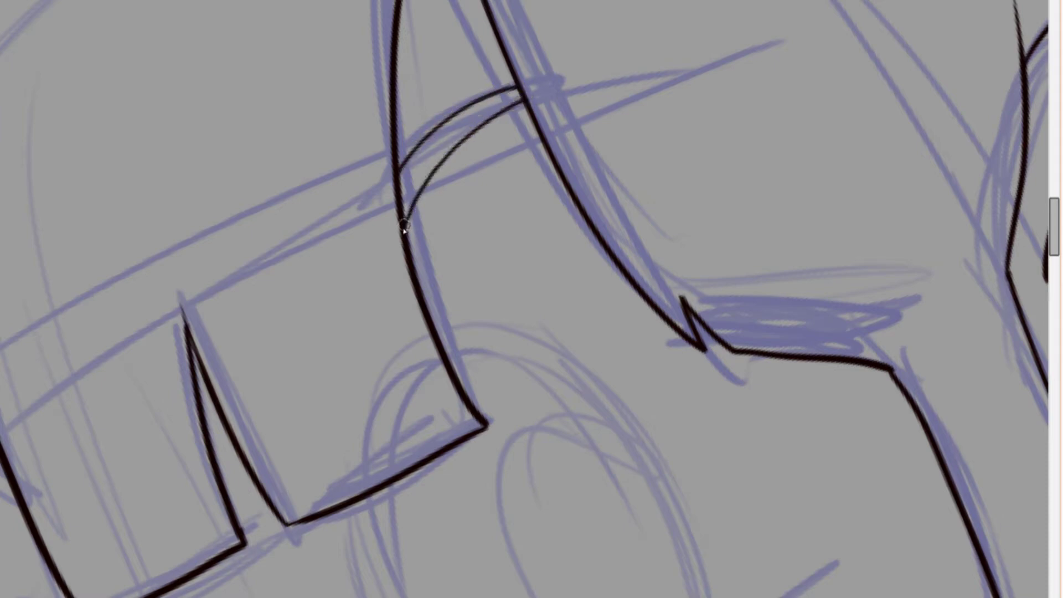
scroll(409, 248, left, 3)
mouse_move(141, 448)
mouse_down()
mouse_move(171, 421)
mouse_move(242, 433)
mouse_move(196, 460)
mouse_move(264, 489)
mouse_up()
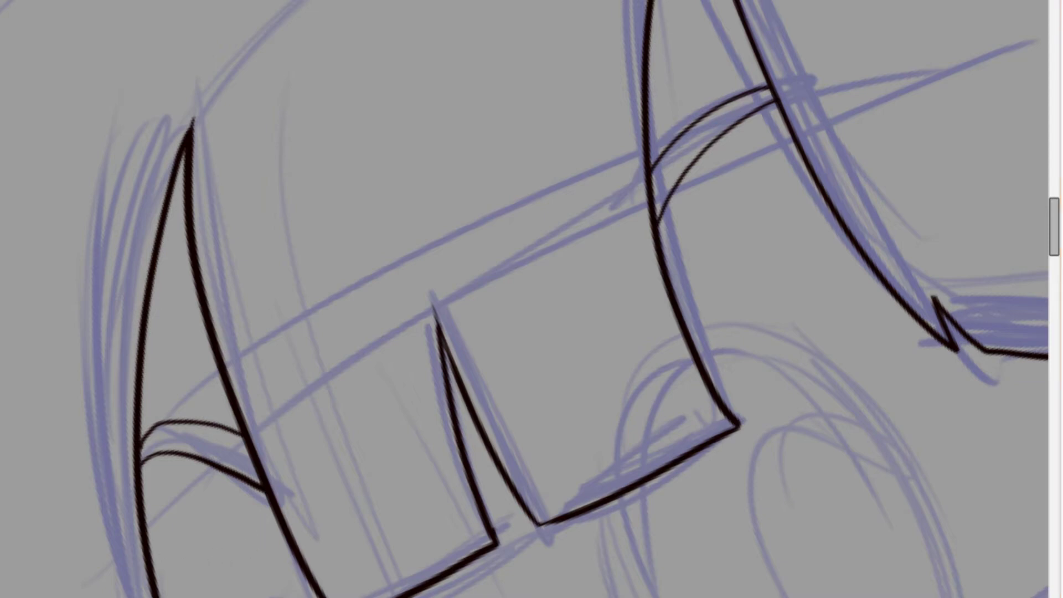
Step: Ink the two edges of the strand hanging beyond the far cheek towards the shoulder
key(ctrl+0)
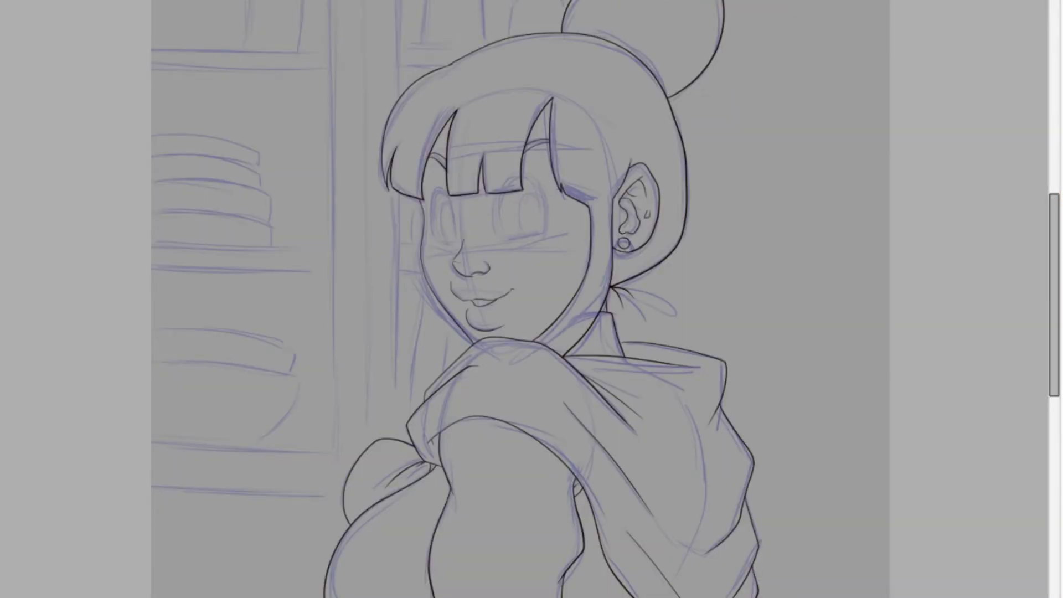
scroll(509, 265, up, 4)
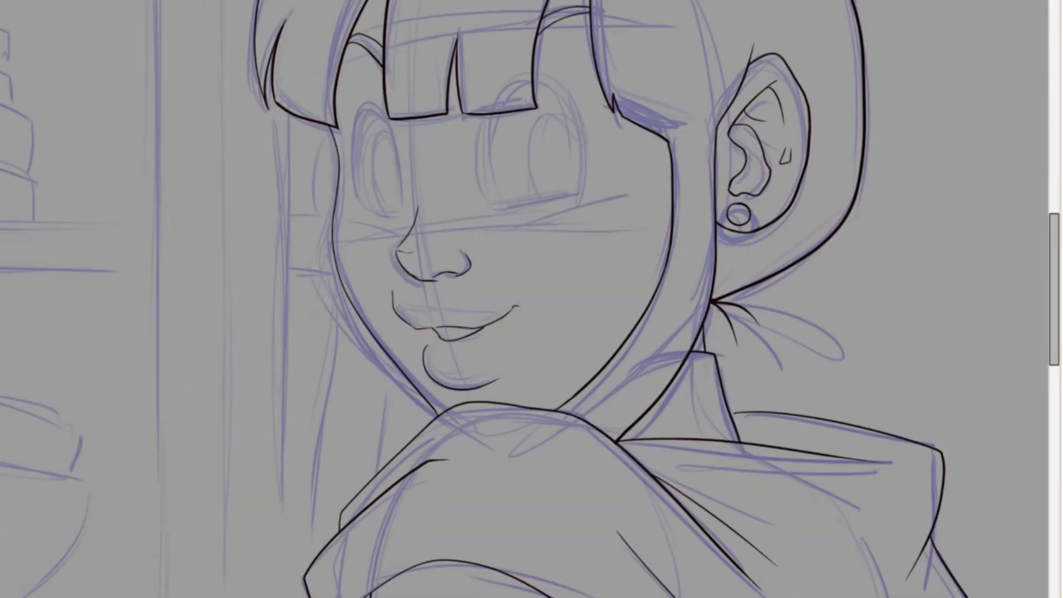
click(403, 409)
drag(341, 285, 325, 545)
drag(382, 354, 380, 440)
key(ctrl+z)
key(ctrl+z)
drag(345, 292, 308, 559)
drag(391, 359, 383, 467)
Step: Select the face area and ink the near eye's inner side and both edges of its thick upper lash line
key(ctrl+d)
click(501, 222)
key(n)
scroll(552, 95, up, 3)
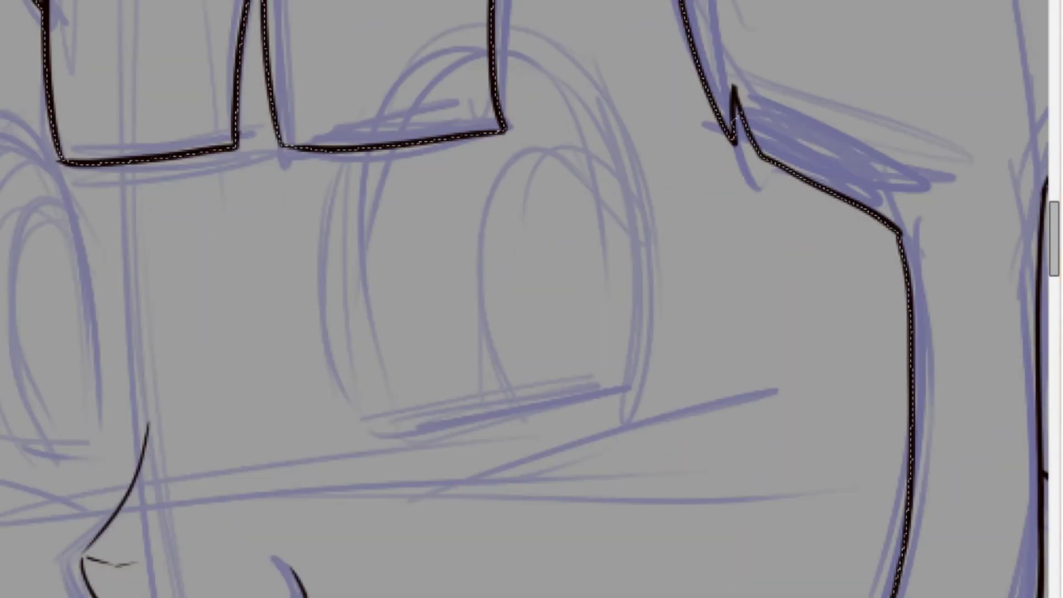
drag(364, 419, 359, 154)
mouse_move(496, 31)
mouse_down()
mouse_move(575, 44)
mouse_move(606, 372)
mouse_move(624, 382)
mouse_up()
mouse_move(494, 34)
mouse_down()
mouse_move(545, 57)
mouse_move(605, 214)
mouse_move(605, 397)
mouse_up()
key(ctrl+z)
mouse_move(492, 48)
mouse_down()
mouse_move(533, 58)
mouse_move(617, 188)
mouse_move(607, 384)
mouse_up()
drag(383, 359, 399, 382)
key(4)
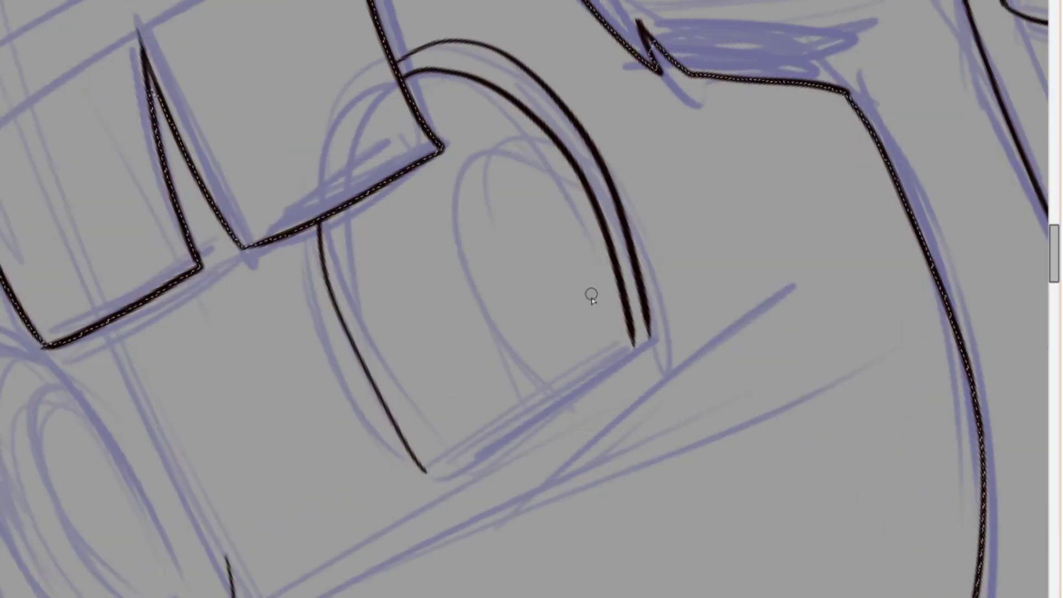
Step: Ink the near eye's tapering lower lid and fill the lash line and lid solid black
mouse_move(632, 343)
mouse_down()
mouse_move(435, 466)
mouse_move(648, 355)
mouse_move(650, 338)
mouse_up()
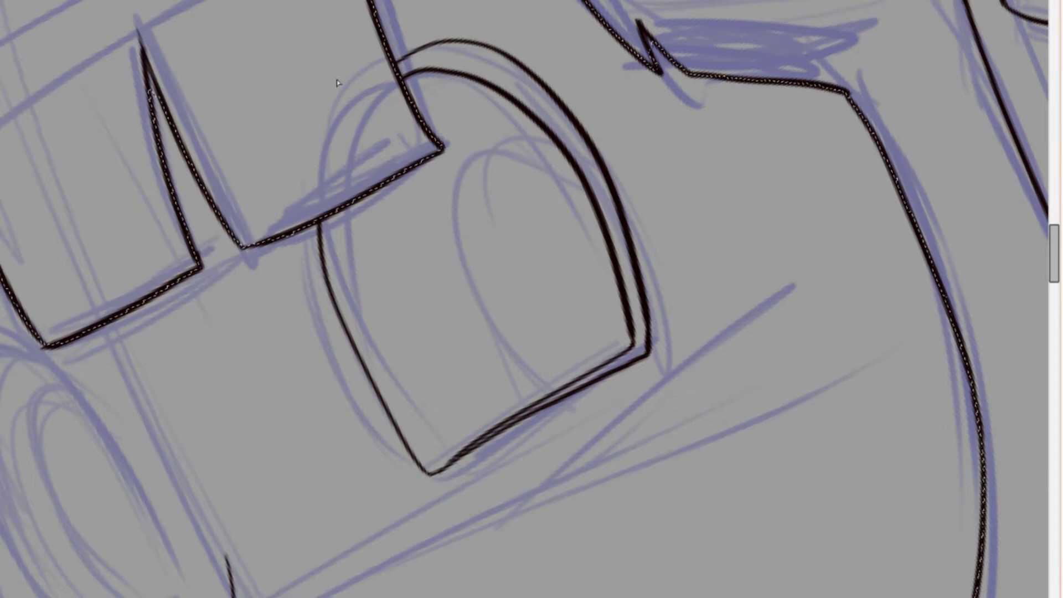
click(443, 55)
mouse_move(554, 381)
mouse_down()
mouse_move(527, 412)
mouse_move(543, 405)
mouse_move(446, 465)
mouse_up()
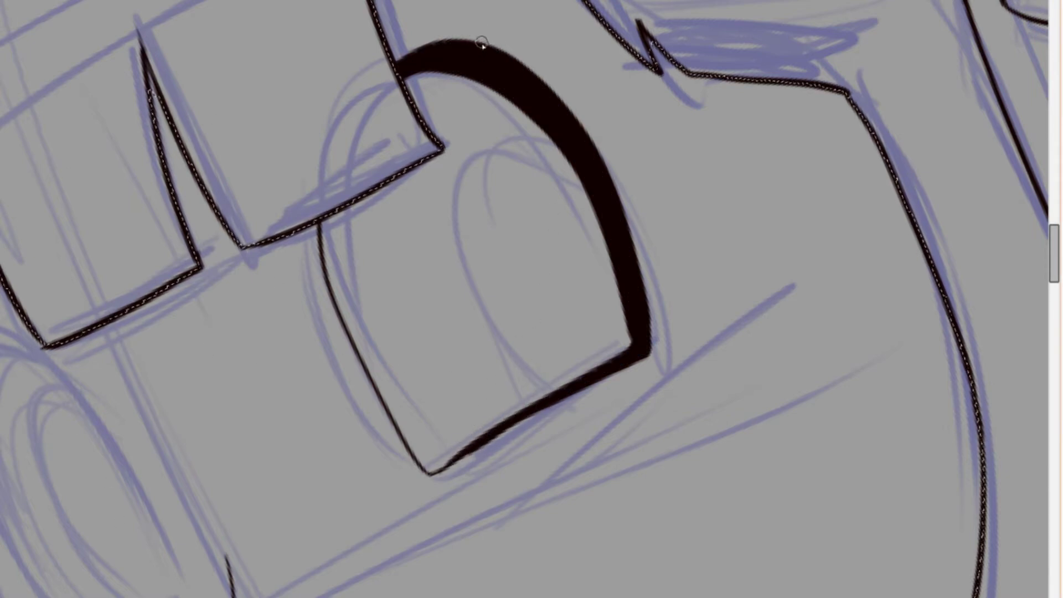
Step: Add eight short eyelashes fanning outward along the near eye's upper lash line
drag(508, 51, 542, 13)
drag(536, 75, 569, 54)
drag(568, 106, 609, 87)
drag(596, 146, 633, 140)
drag(620, 197, 655, 194)
drag(636, 254, 683, 250)
mouse_move(650, 313)
mouse_down()
mouse_move(673, 316)
mouse_move(667, 353)
mouse_up()
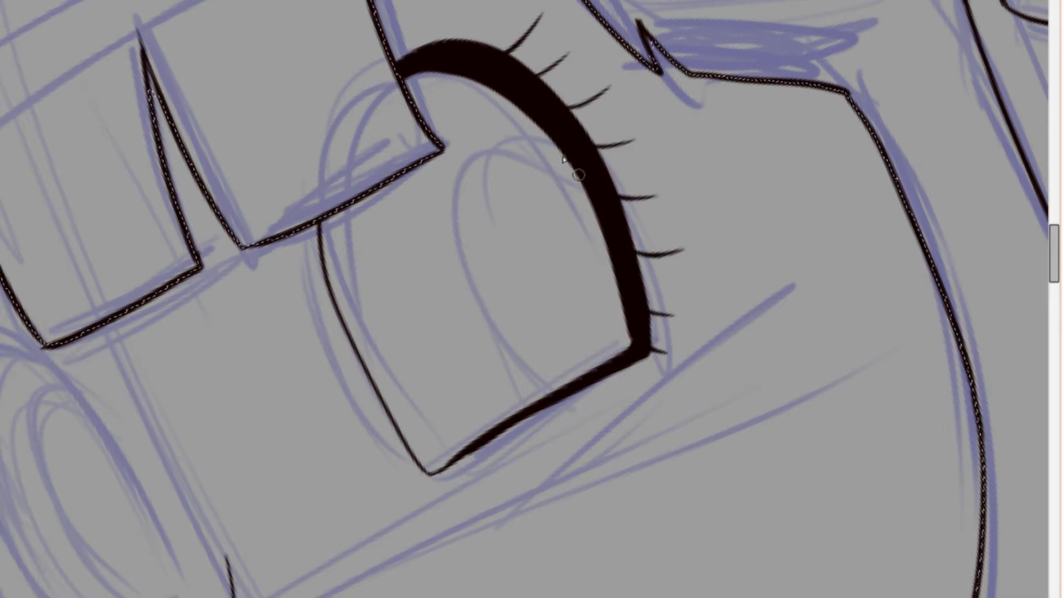
Step: Ink the near eye's iris edge and a large oval highlight, and fill the iris black around the highlight
mouse_move(570, 166)
mouse_down()
mouse_move(449, 238)
mouse_move(540, 398)
mouse_up()
mouse_move(460, 266)
mouse_down()
mouse_move(542, 166)
mouse_move(501, 137)
mouse_up()
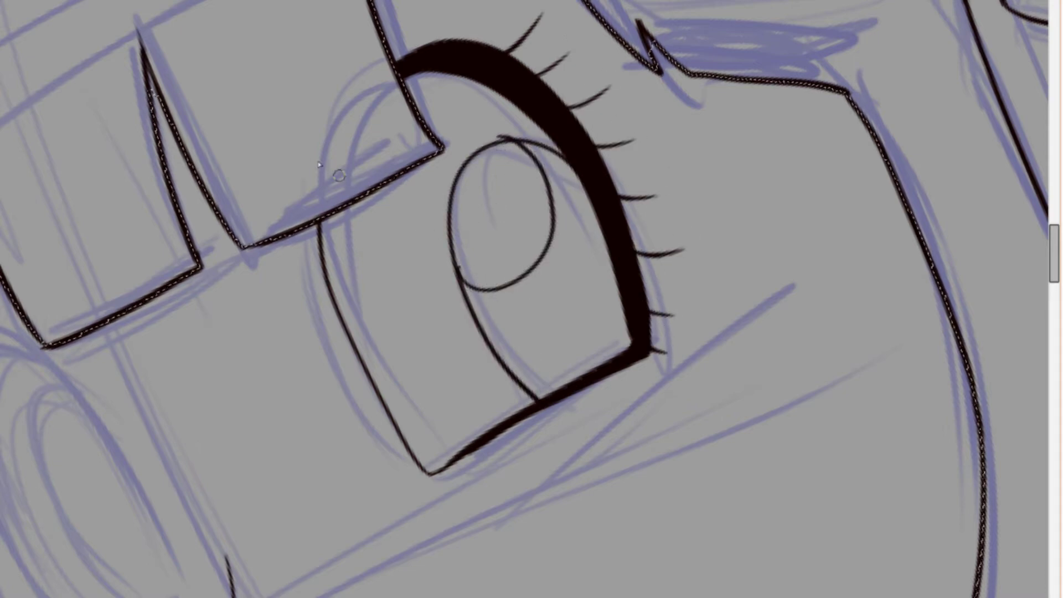
key(ctrl+z)
mouse_move(459, 246)
mouse_down()
mouse_move(542, 166)
mouse_move(507, 141)
mouse_up()
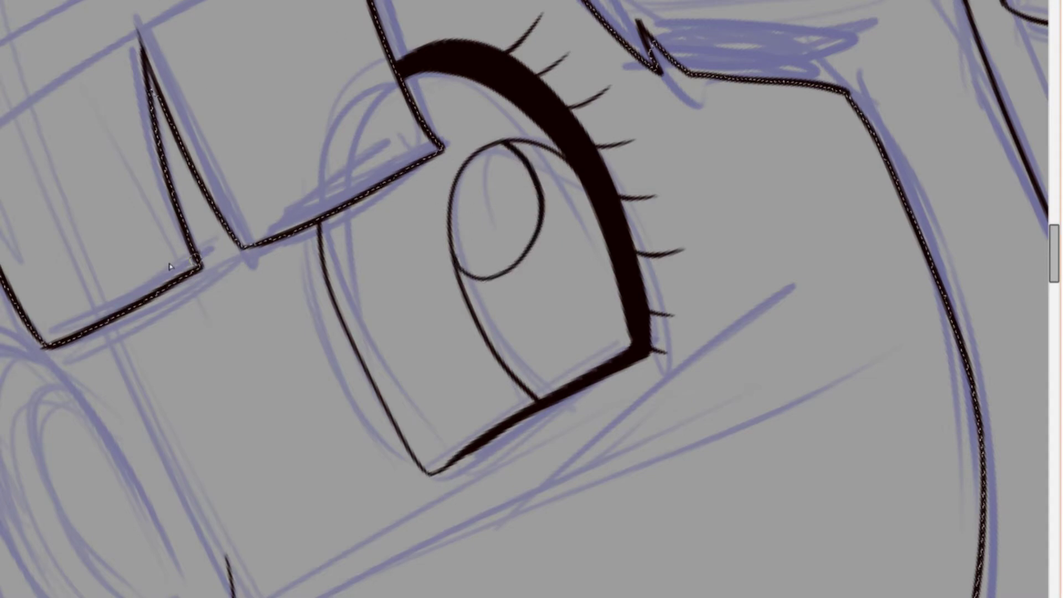
click(623, 310)
scroll(520, 146, down, 4)
scroll(520, 183, up, 2)
scroll(520, 183, down, 1)
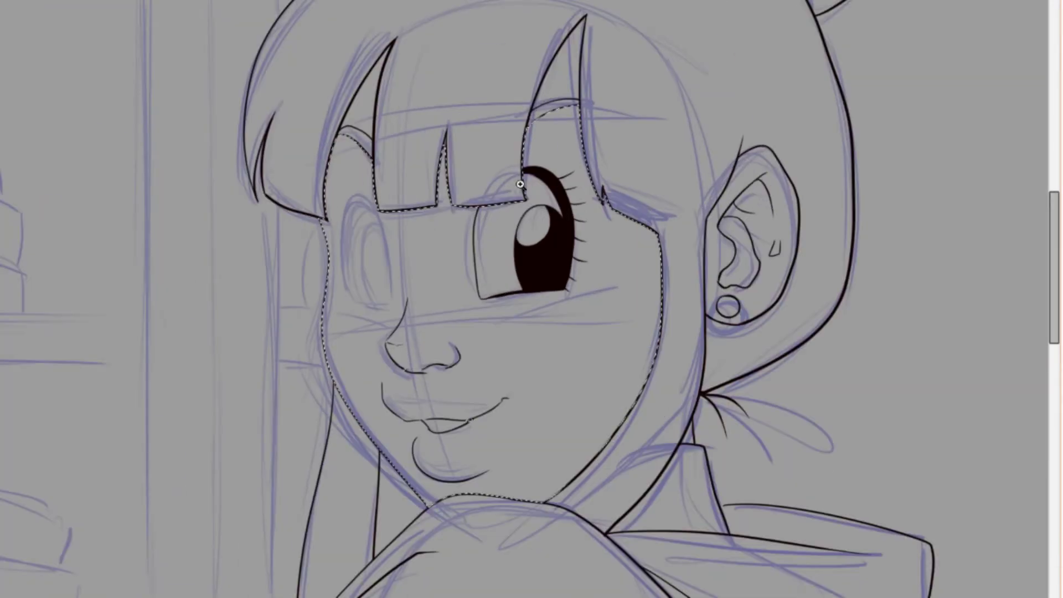
Step: Ink the inner and outer curves of the far eye, meeting at its top beside the fringe
scroll(458, 226, up, 3)
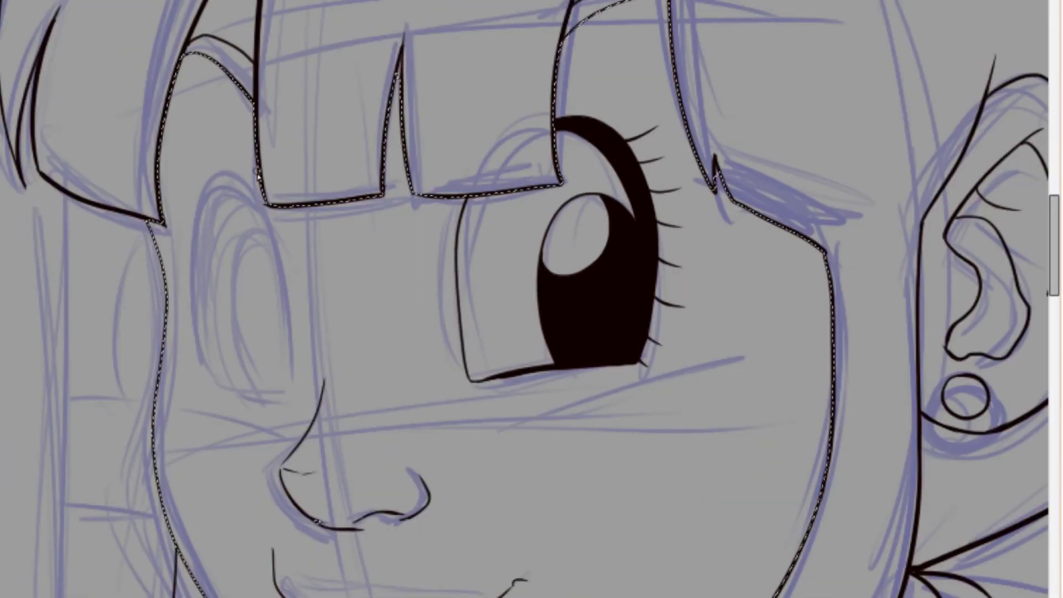
mouse_move(243, 174)
mouse_down()
mouse_move(268, 213)
mouse_move(294, 390)
mouse_up()
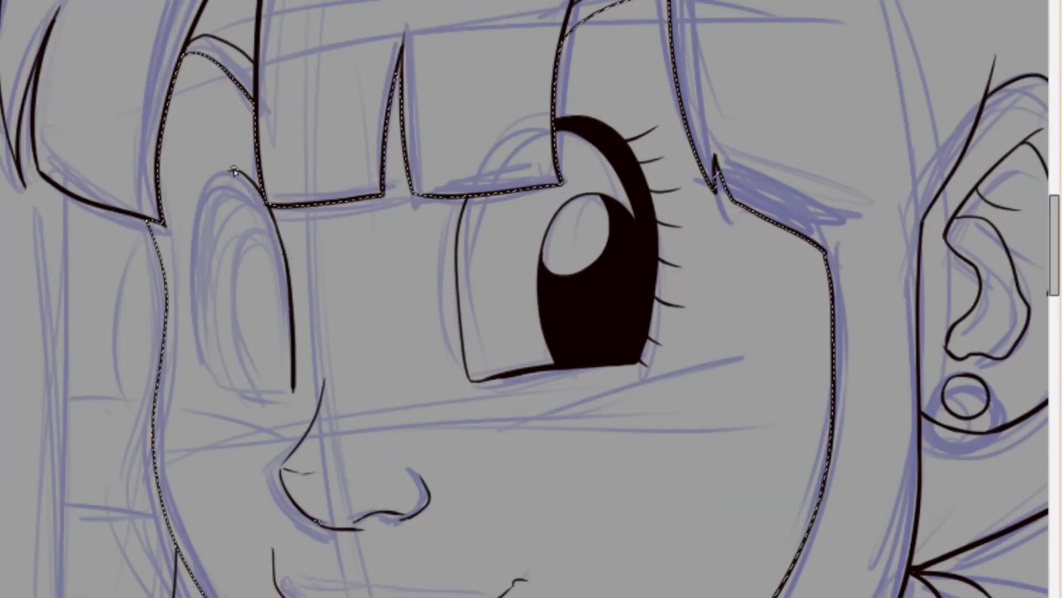
mouse_move(232, 171)
mouse_down()
mouse_move(189, 311)
mouse_move(198, 384)
mouse_up()
scroll(196, 268, up, 2)
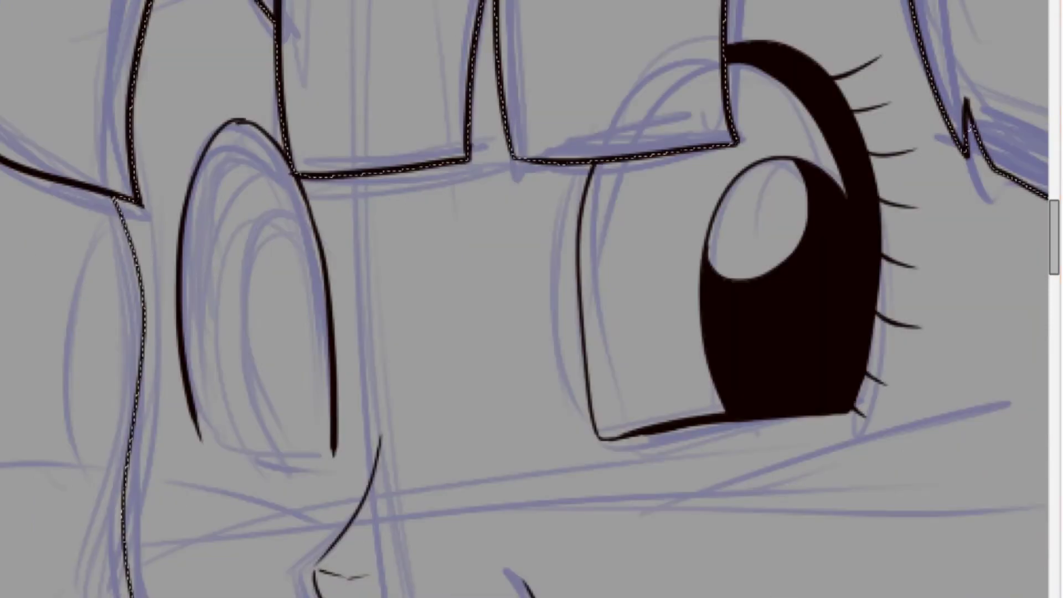
Step: Thicken the far eye's outer lash line, close the lower lid and add seven short outward eyelashes
mouse_move(243, 124)
mouse_down()
mouse_move(196, 254)
mouse_move(203, 409)
mouse_move(192, 300)
mouse_move(201, 389)
mouse_move(215, 418)
mouse_move(220, 340)
mouse_move(208, 441)
mouse_move(335, 455)
mouse_up()
drag(213, 444, 194, 390)
mouse_move(187, 344)
mouse_down()
mouse_move(207, 180)
mouse_move(164, 131)
mouse_up()
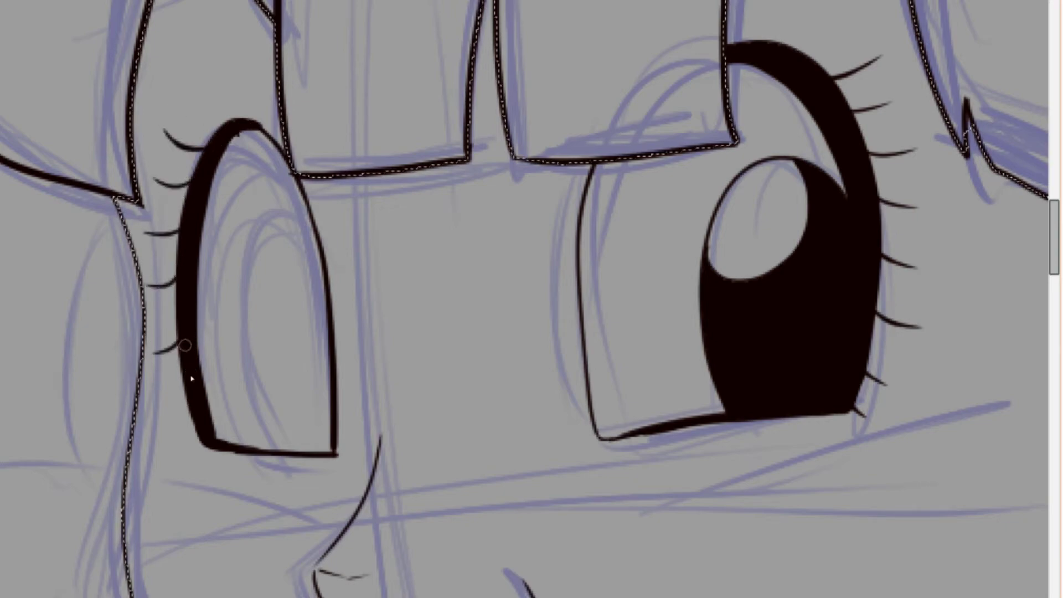
drag(197, 424, 169, 448)
Step: Ink the far eye's iris edge and an oval highlight, and fill the iris black below the highlight
mouse_move(307, 207)
mouse_down()
mouse_move(247, 277)
mouse_move(280, 451)
mouse_up()
key(ctrl+z)
mouse_move(315, 228)
mouse_down()
mouse_move(249, 252)
mouse_move(266, 448)
mouse_up()
mouse_move(247, 267)
mouse_down()
mouse_move(284, 308)
mouse_move(325, 257)
mouse_up()
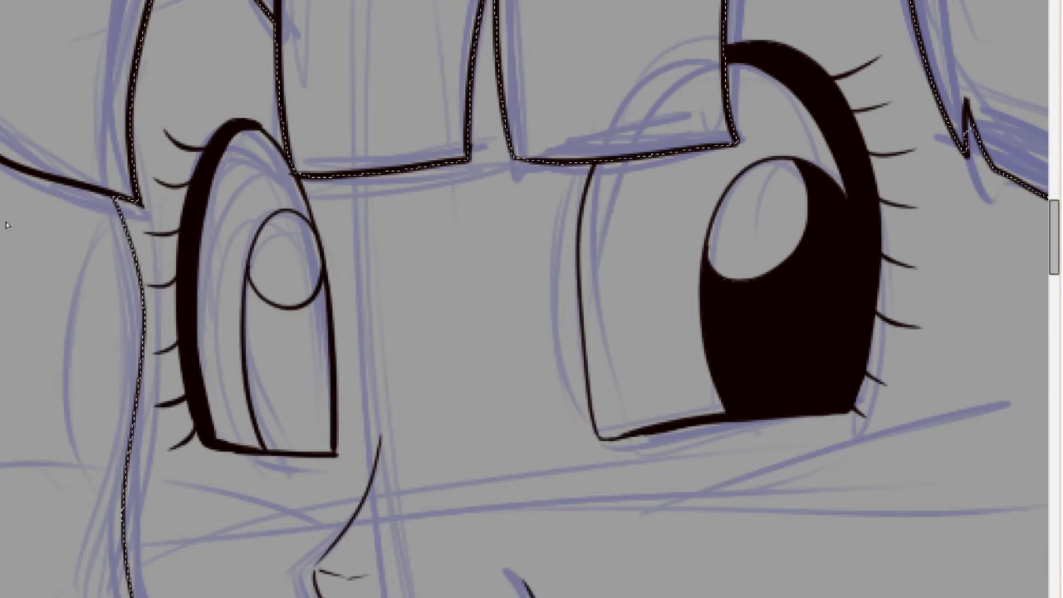
click(276, 365)
key(ctrl+minus)
key(ctrl+minus)
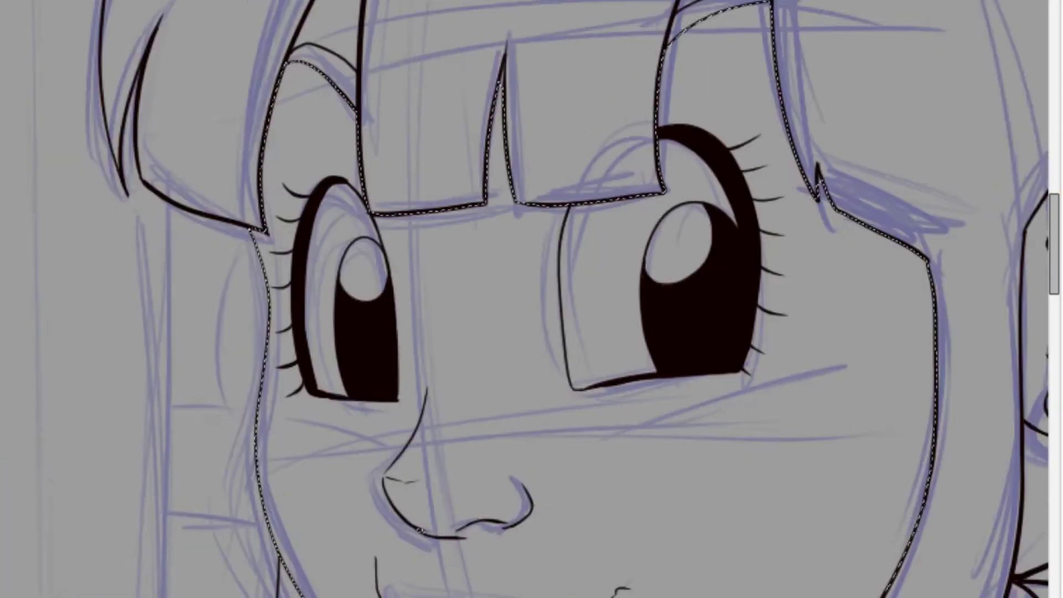
key(minus)
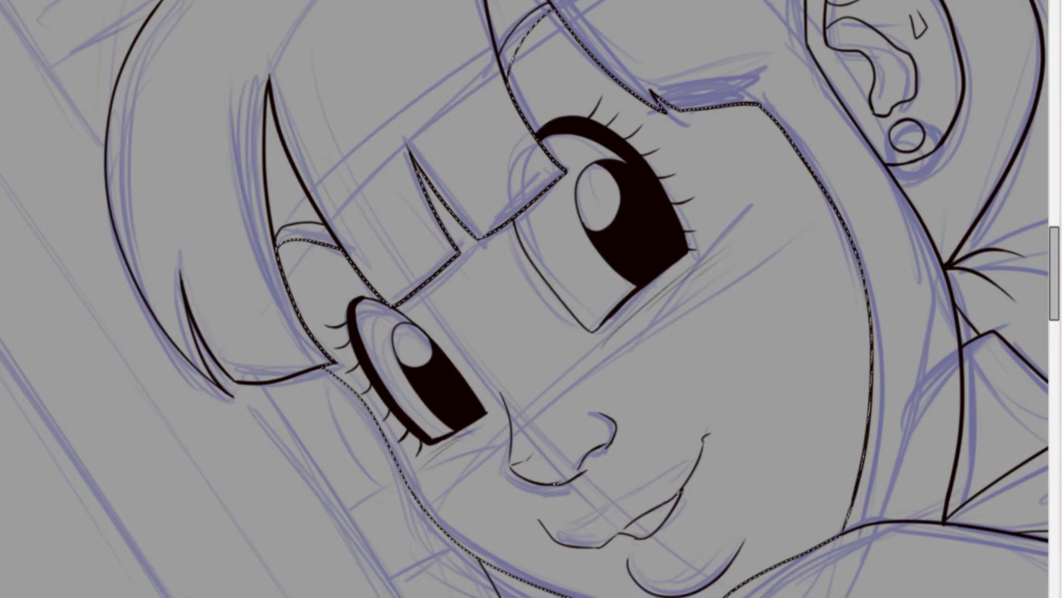
Step: Clear the face selection and fill both eyebrows solid black between their inked edges
key(Home)
key(ctrl+d)
click(541, 100)
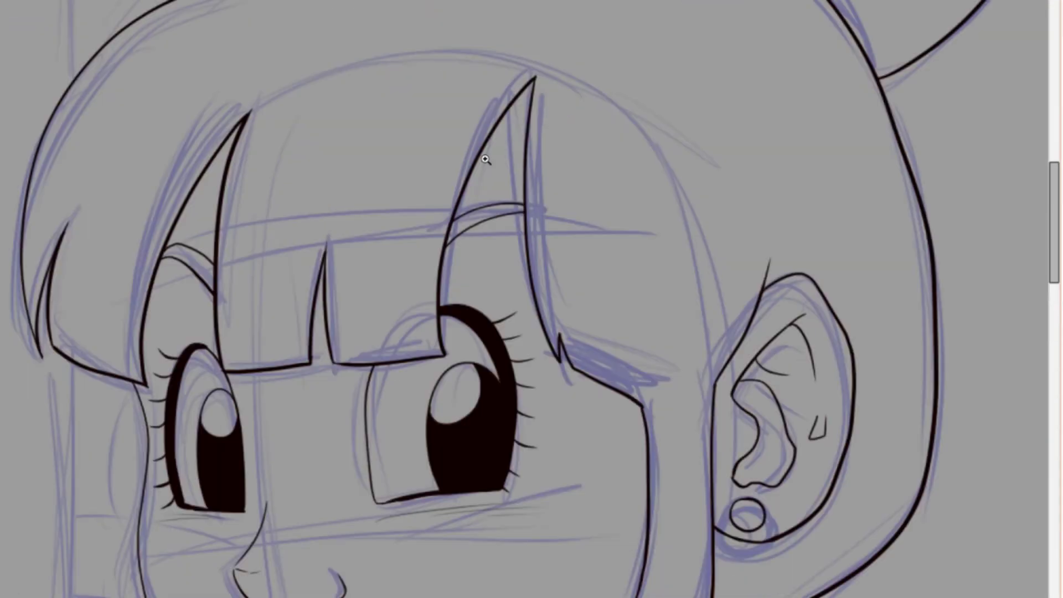
drag(165, 258, 213, 286)
drag(524, 208, 455, 231)
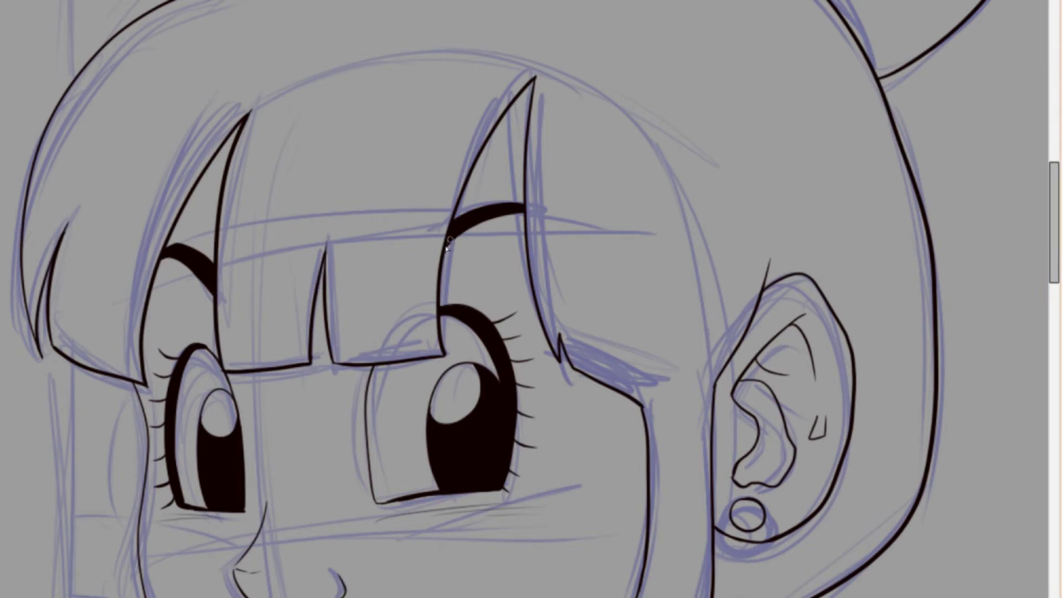
Step: Ink thin loose hair strands running down from the peaks of the two large fringe gaps to the eyes
drag(241, 125, 184, 329)
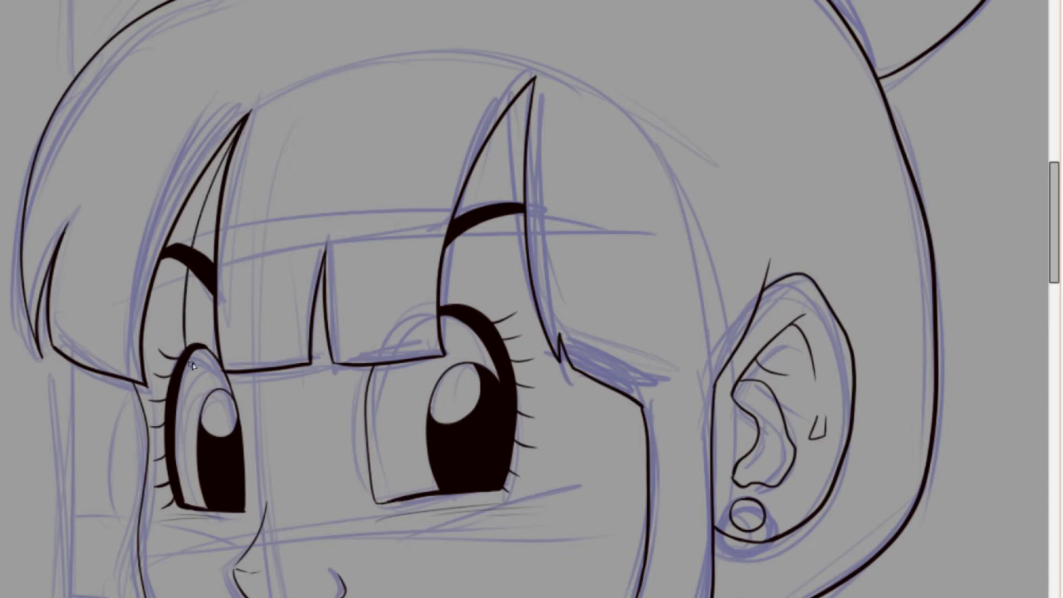
mouse_move(530, 83)
mouse_down()
mouse_move(495, 290)
mouse_move(508, 357)
mouse_up()
scroll(455, 391, down, 3)
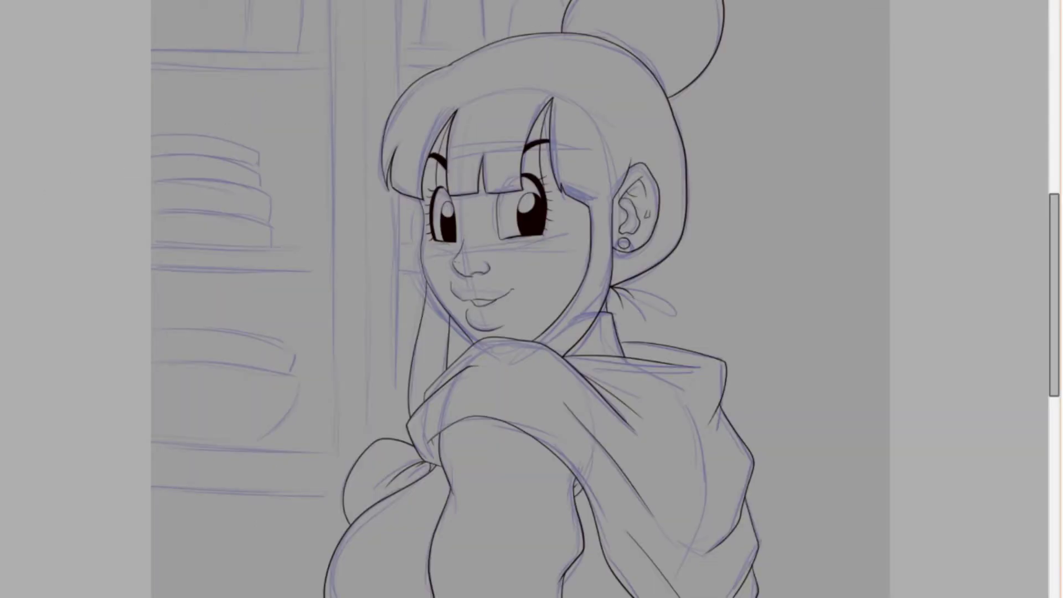
Step: Ink a second curved line along the bun's base just above the head outline, with a thick patch at its far end
scroll(675, 11, up, 3)
key(Left)
key(Left)
key(Left)
key(Left)
key(Left)
key(Left)
key(Left)
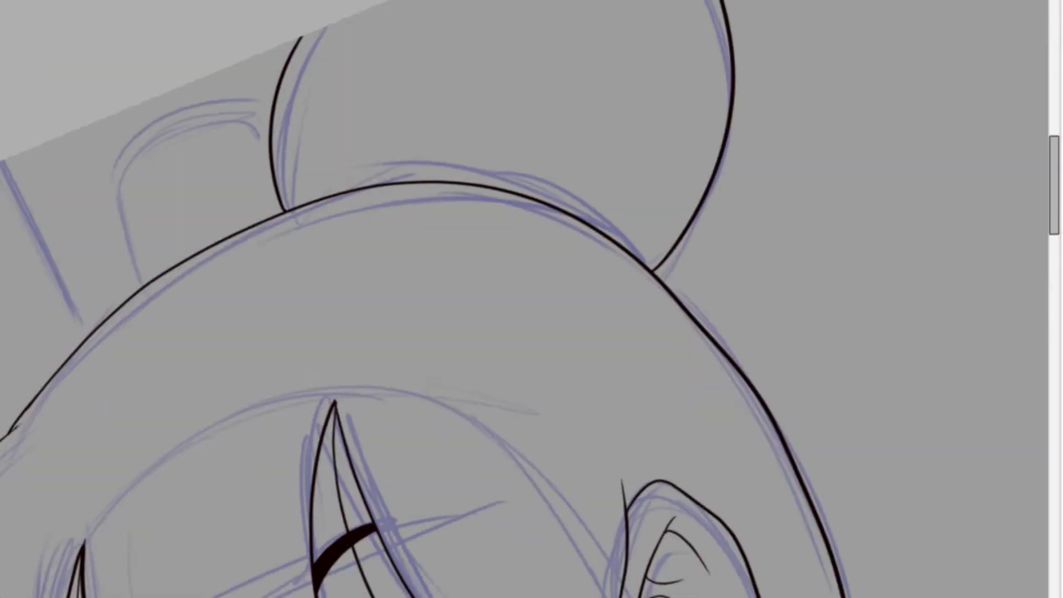
mouse_move(553, 178)
mouse_down()
mouse_move(456, 217)
mouse_move(479, 202)
mouse_move(409, 253)
mouse_move(340, 349)
mouse_up()
mouse_move(384, 278)
mouse_down()
mouse_move(352, 333)
mouse_move(331, 406)
mouse_move(361, 310)
mouse_move(337, 357)
mouse_move(368, 296)
mouse_up()
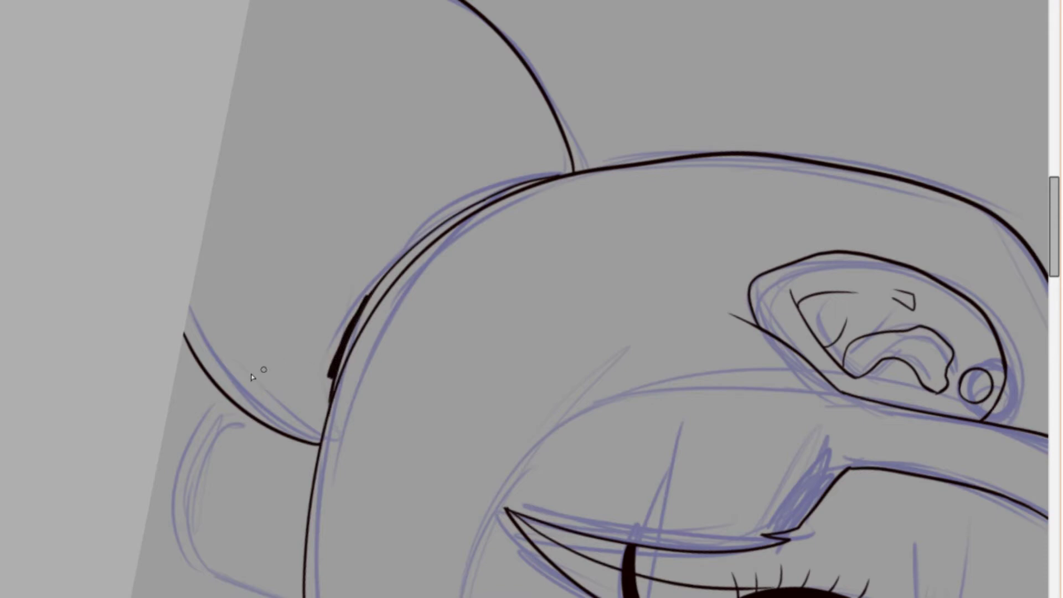
key(End)
key(Delete)
key(End)
key(End)
key(End)
key(End)
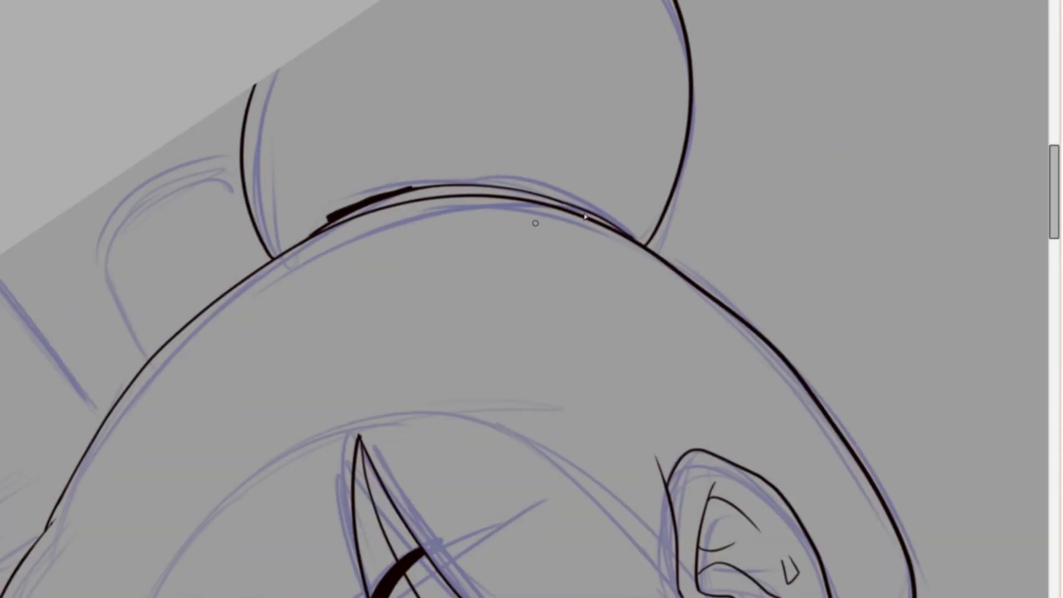
Step: Outline three vertical highlight bars on the bun and fill the rest of the bun solid black
drag(1051, 192, 1051, 171)
mouse_move(310, 181)
mouse_down()
mouse_move(306, 258)
mouse_move(332, 209)
mouse_move(368, 256)
mouse_move(384, 243)
mouse_up()
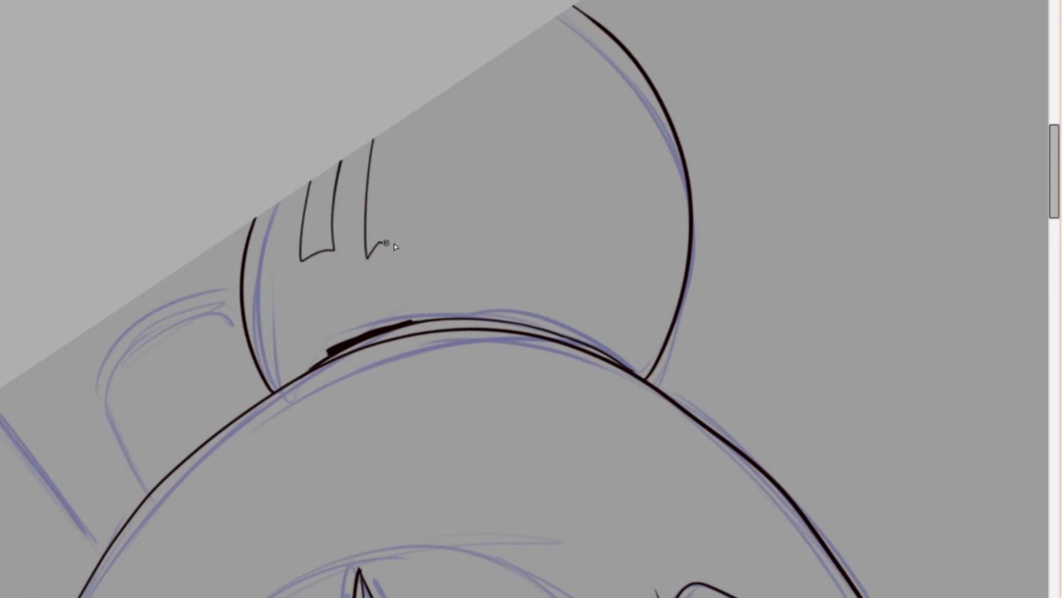
key(ctrl+z)
mouse_move(376, 137)
mouse_down()
mouse_move(382, 226)
mouse_move(446, 227)
mouse_move(453, 54)
mouse_move(484, 133)
mouse_up()
drag(489, 173, 492, 221)
key(ctrl+z)
key(ctrl+z)
mouse_move(487, 61)
mouse_down()
mouse_move(497, 219)
mouse_move(520, 219)
mouse_move(526, 176)
mouse_move(502, 53)
mouse_up()
click(309, 303)
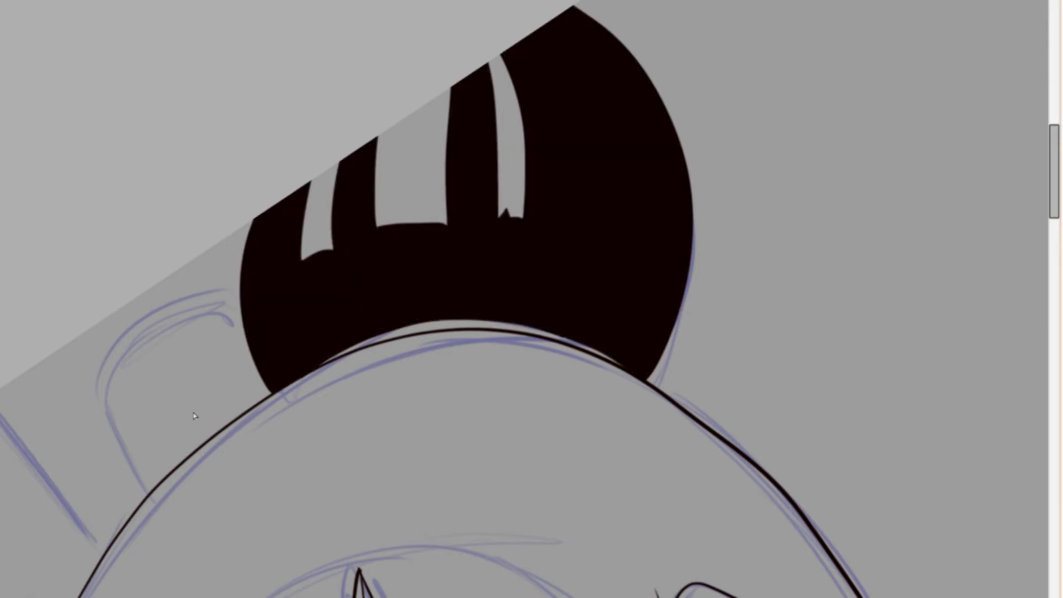
Step: Outline four slanted highlight shapes across the crown of the hair, with the second one the widest
key(ctrl+0)
click(606, 20)
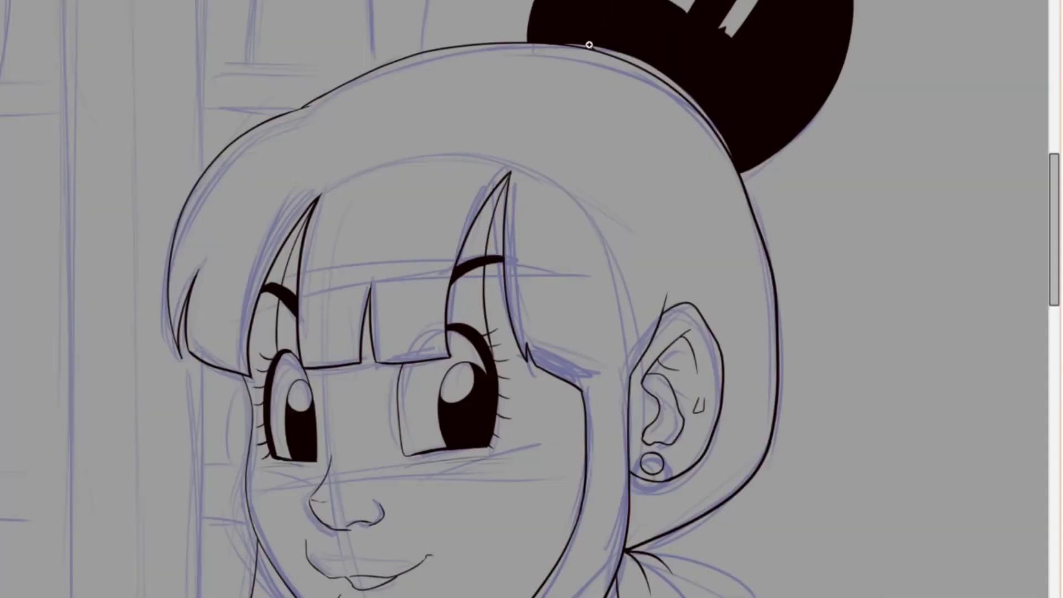
click(419, 122)
mouse_move(551, 21)
mouse_down()
mouse_move(501, 36)
mouse_move(451, 100)
mouse_move(573, 18)
mouse_move(518, 29)
mouse_up()
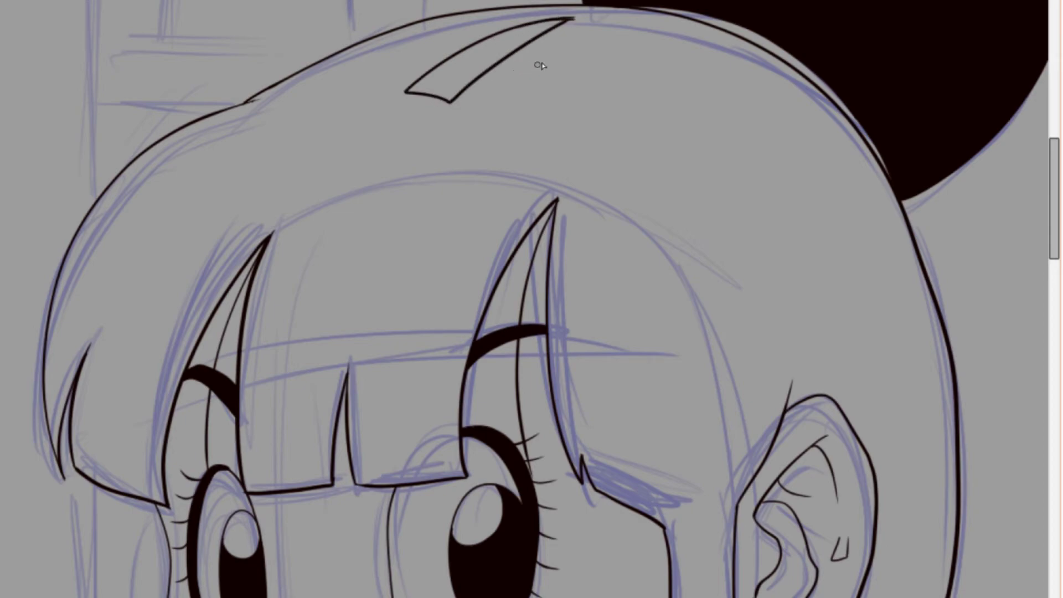
mouse_move(606, 26)
mouse_down()
mouse_move(520, 101)
mouse_move(531, 139)
mouse_move(626, 151)
mouse_up()
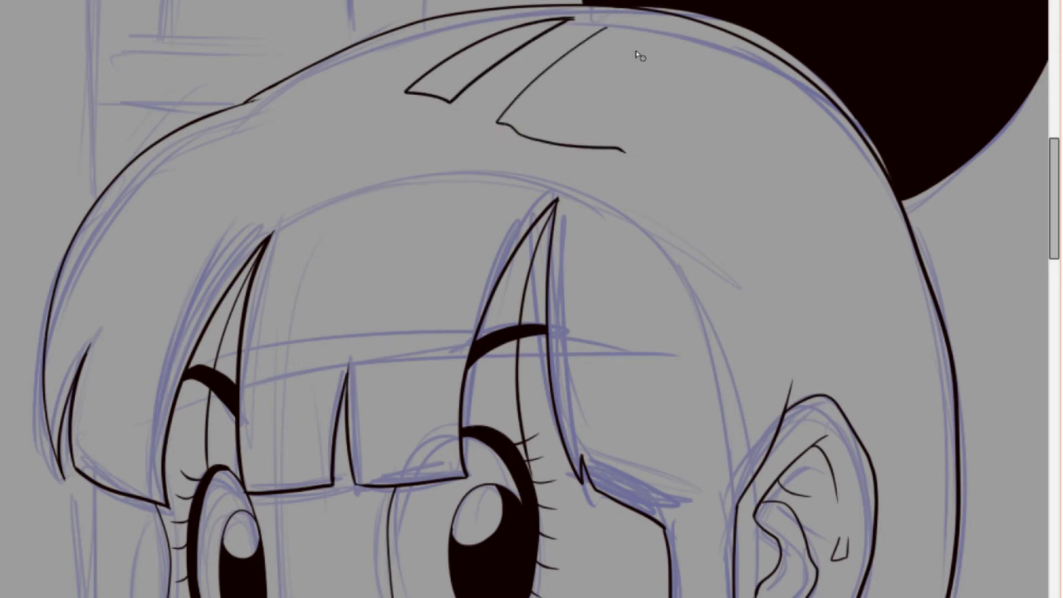
mouse_move(607, 29)
mouse_down()
mouse_move(681, 75)
mouse_move(624, 154)
mouse_up()
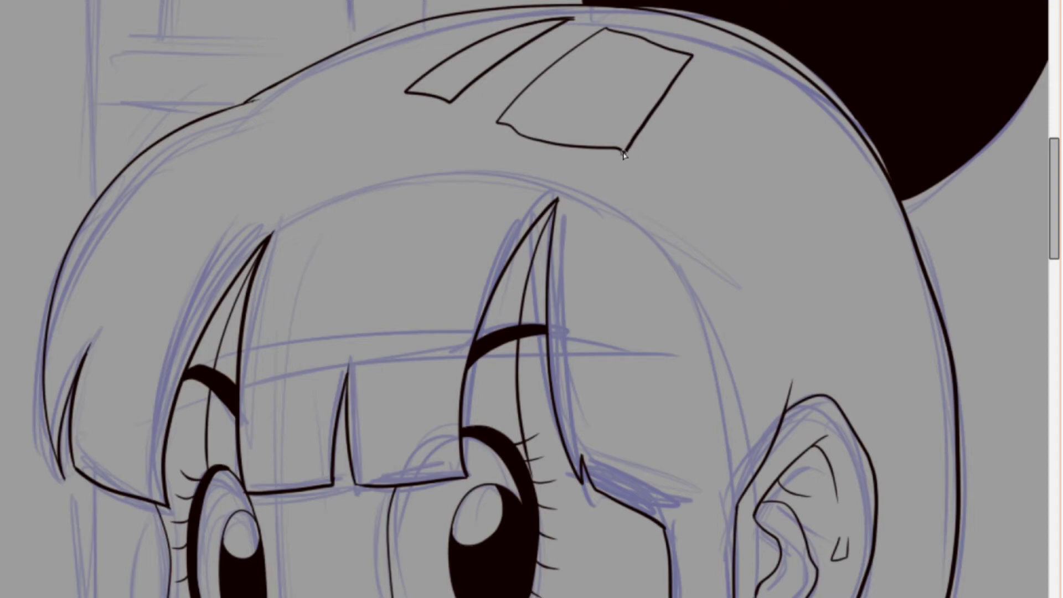
mouse_move(712, 69)
mouse_down()
mouse_move(683, 172)
mouse_move(738, 83)
mouse_up()
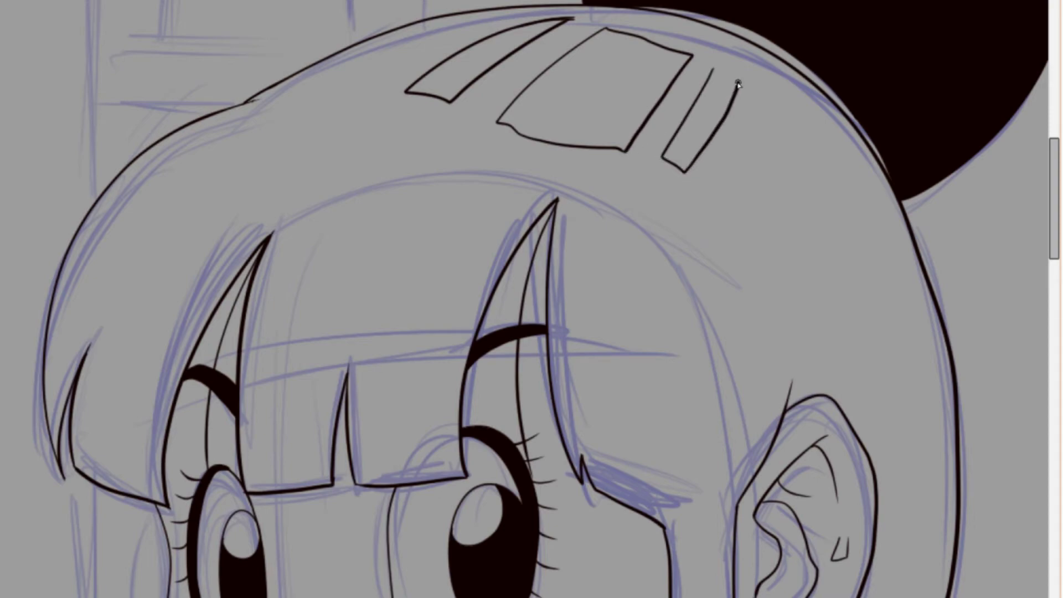
mouse_move(767, 120)
mouse_down()
mouse_move(739, 172)
mouse_move(761, 199)
mouse_move(774, 129)
mouse_up()
Step: Fill the main hair around the crown highlights and the strand beyond the far cheek solid black
click(322, 156)
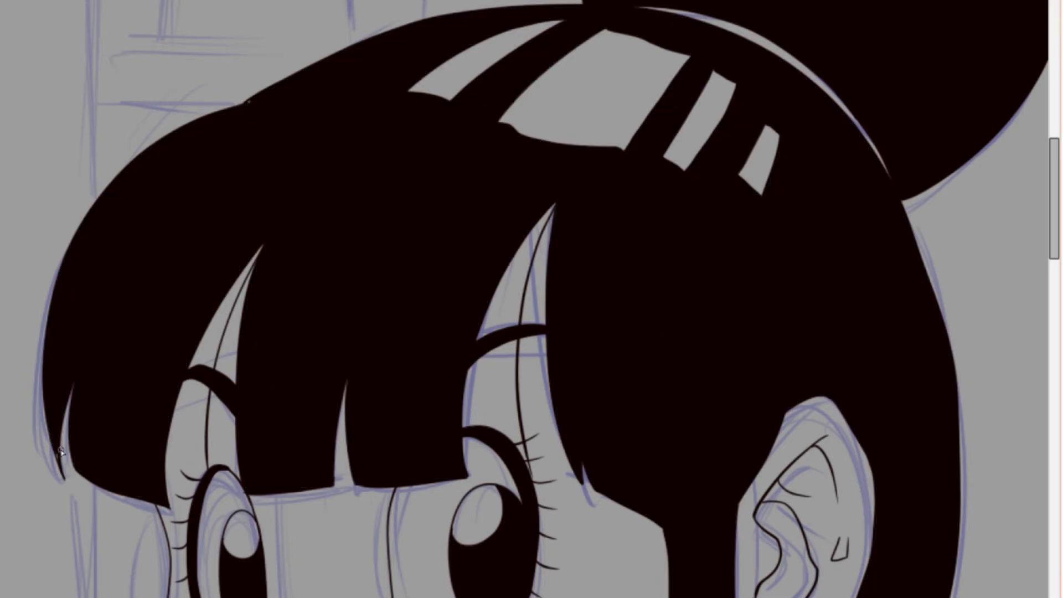
drag(1054, 240, 1025, 340)
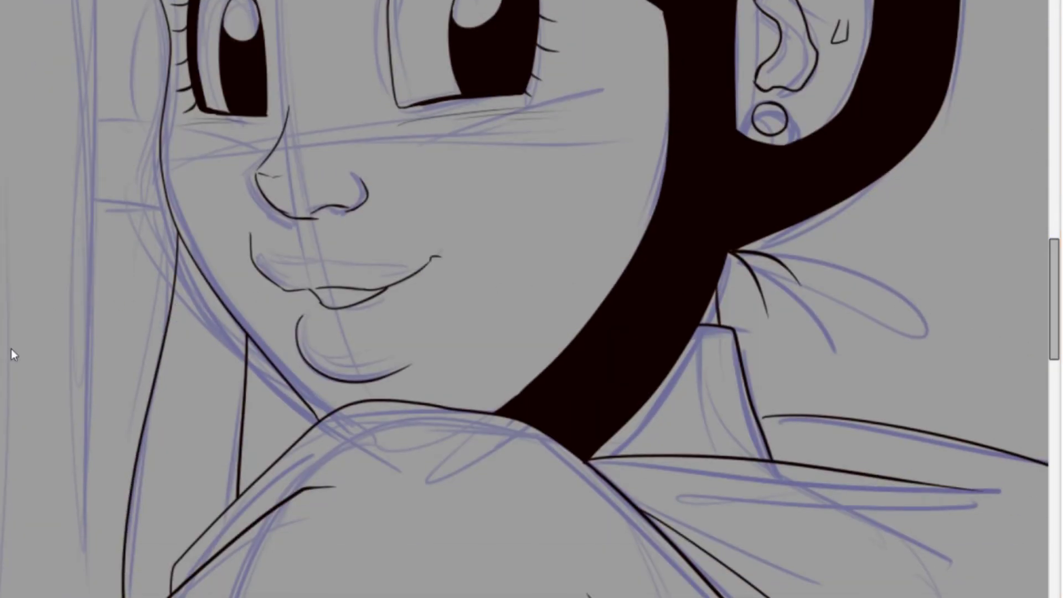
click(210, 398)
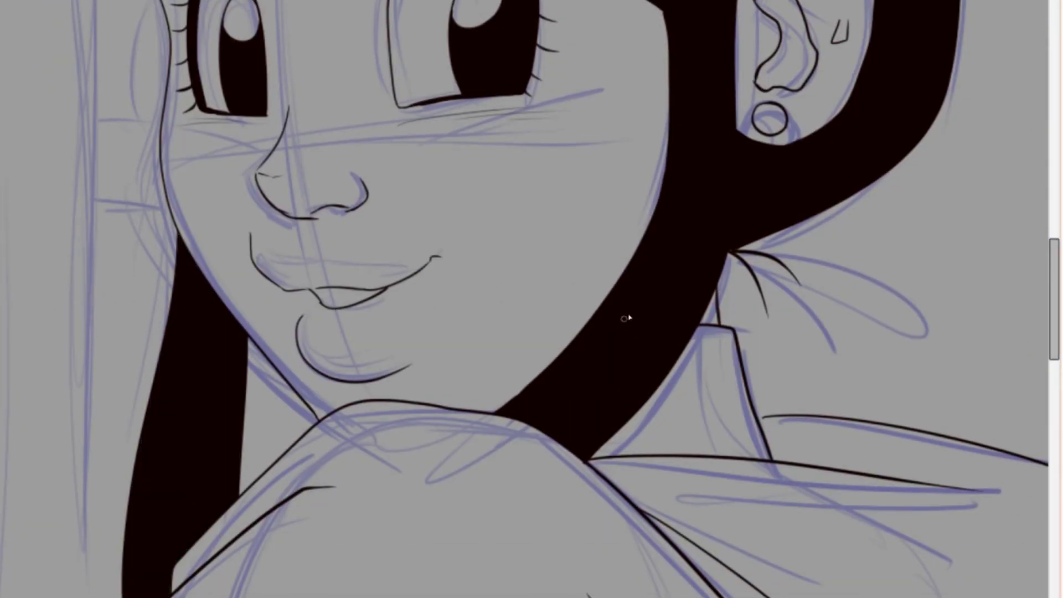
Step: Ink a thin pointed lock splitting from the near side hair down to the shoulder and fill it black
mouse_move(705, 311)
mouse_down()
mouse_move(622, 486)
mouse_move(673, 341)
mouse_move(651, 404)
mouse_move(686, 337)
mouse_move(645, 426)
mouse_move(667, 381)
mouse_move(613, 473)
mouse_up()
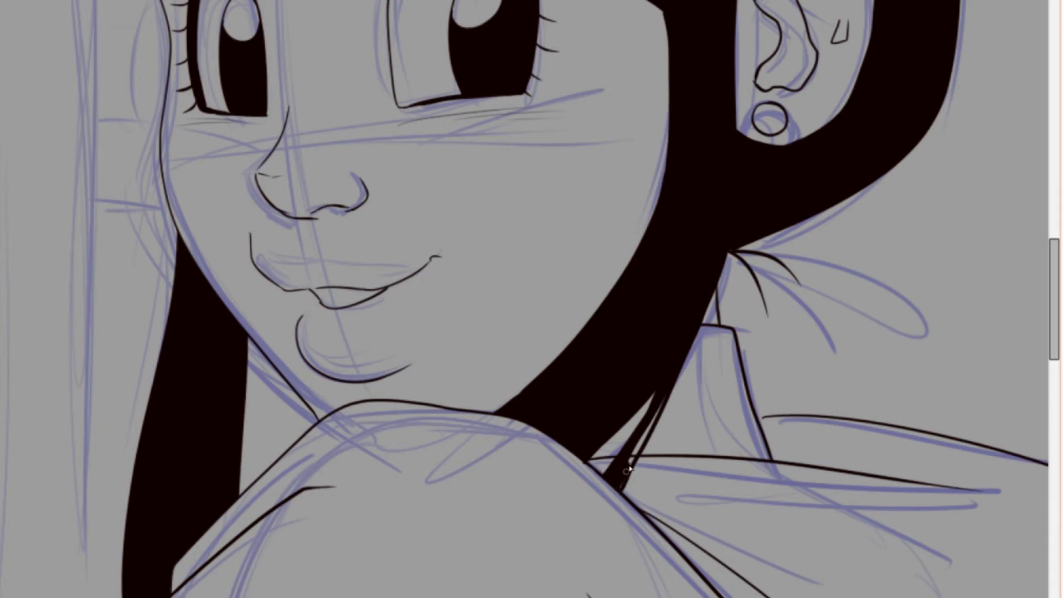
drag(634, 451, 635, 451)
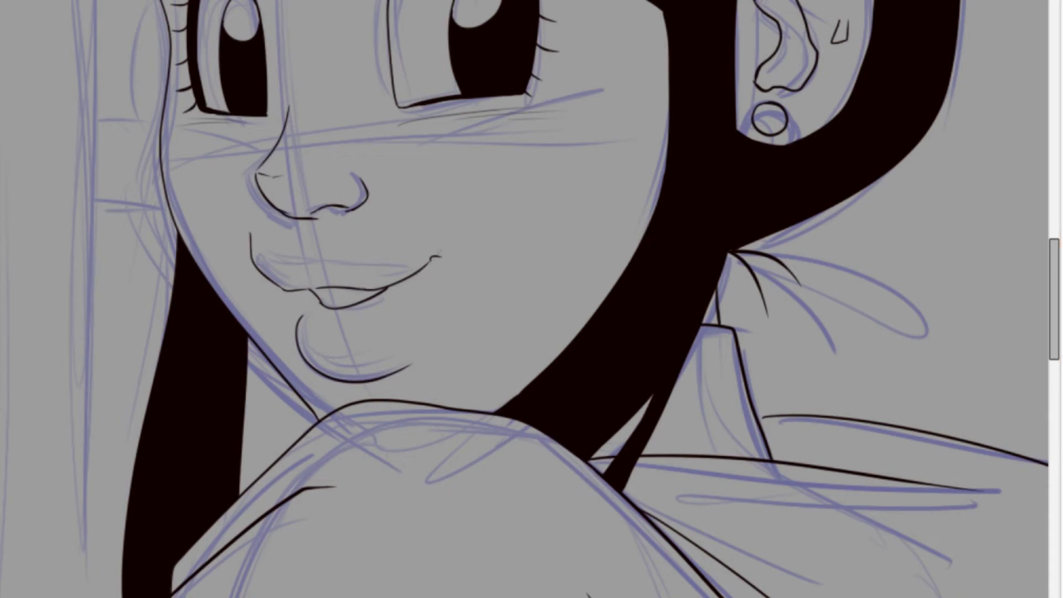
key(ctrl+minus)
key(ctrl+minus)
key(ctrl+minus)
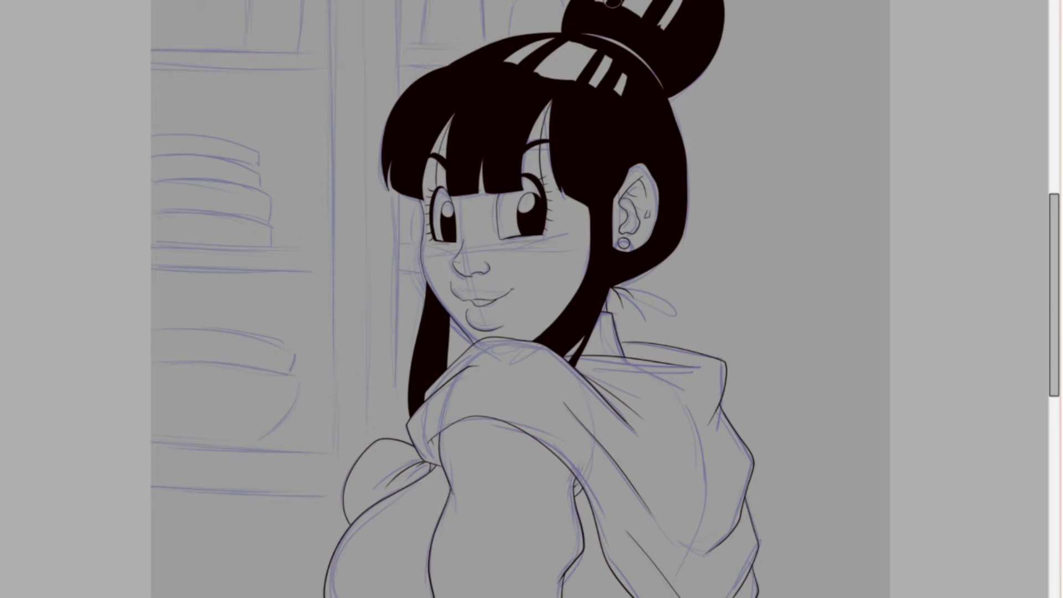
Step: Fill the highlight shapes on the bun and crown of the hair with blue
mouse_move(629, 2)
mouse_down()
mouse_move(686, 1)
mouse_move(661, 83)
mouse_move(601, 35)
mouse_move(524, 67)
mouse_move(516, 61)
mouse_move(593, 49)
mouse_move(582, 74)
mouse_move(614, 68)
mouse_move(614, 94)
mouse_up()
key(ctrl+u)
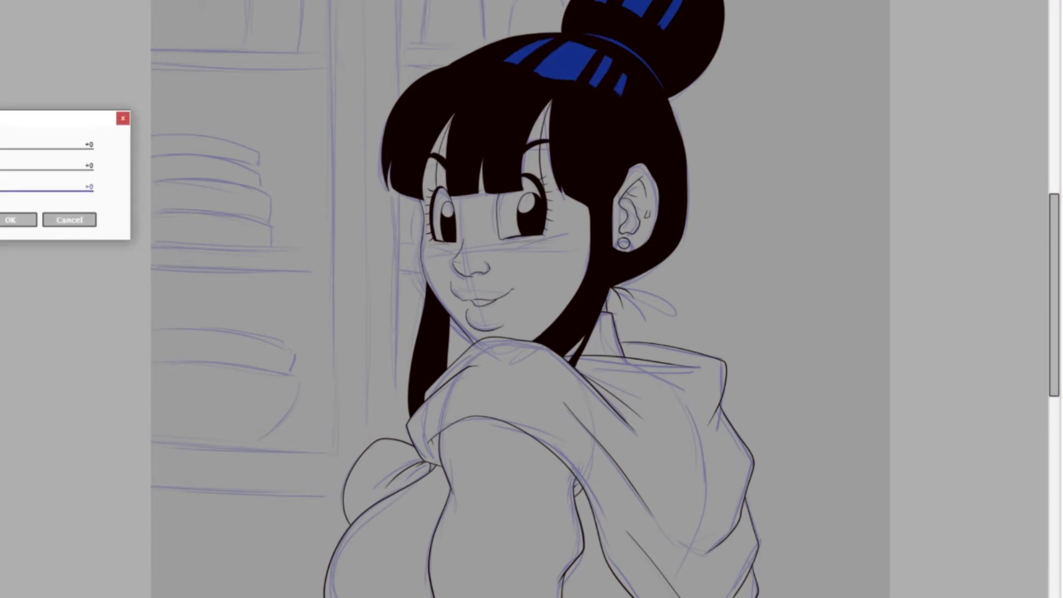
click(42, 186)
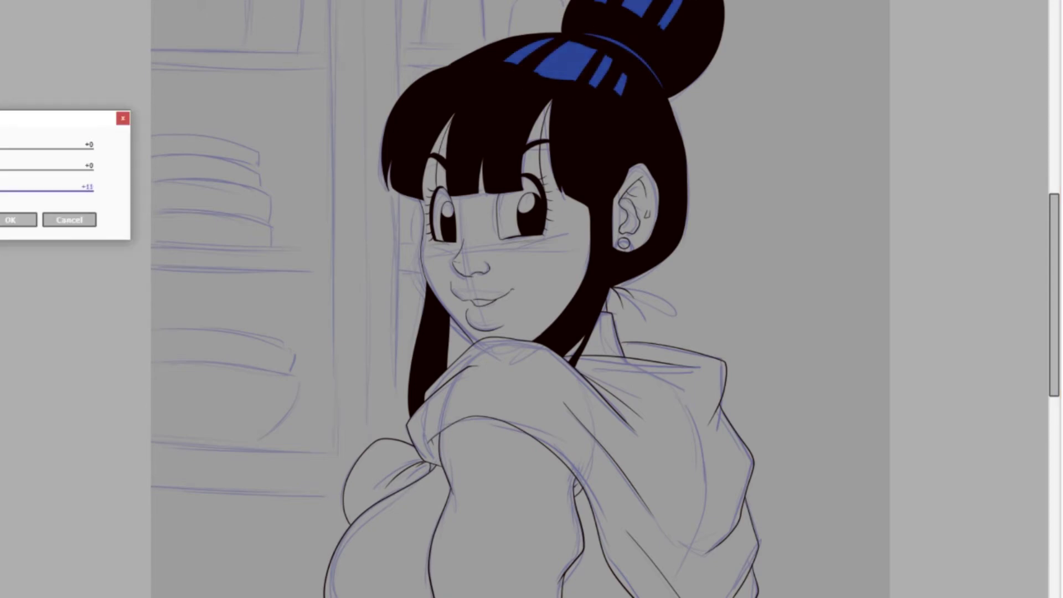
click(13, 220)
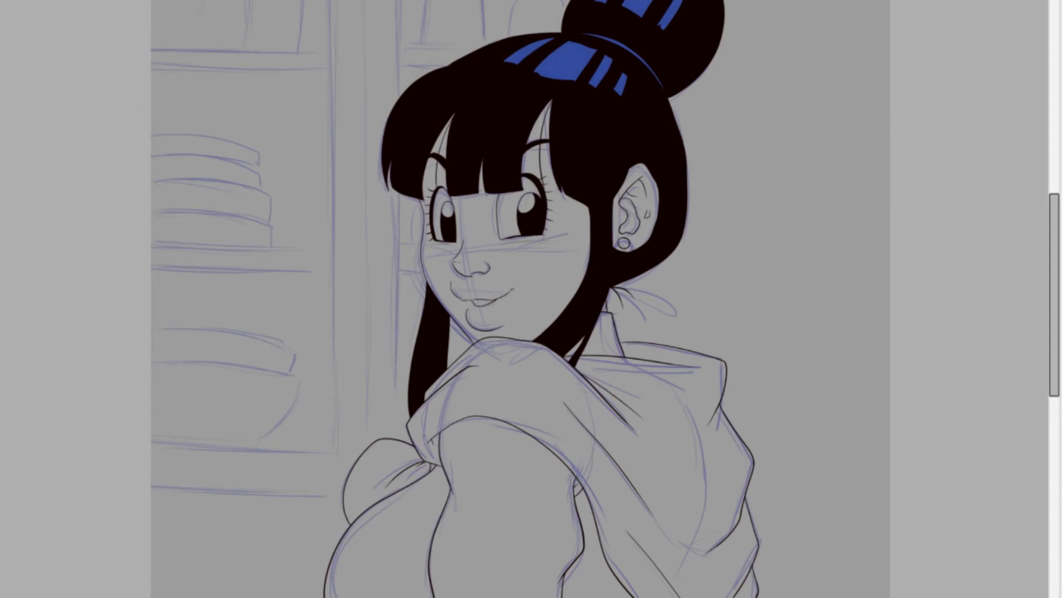
key(ctrl+z)
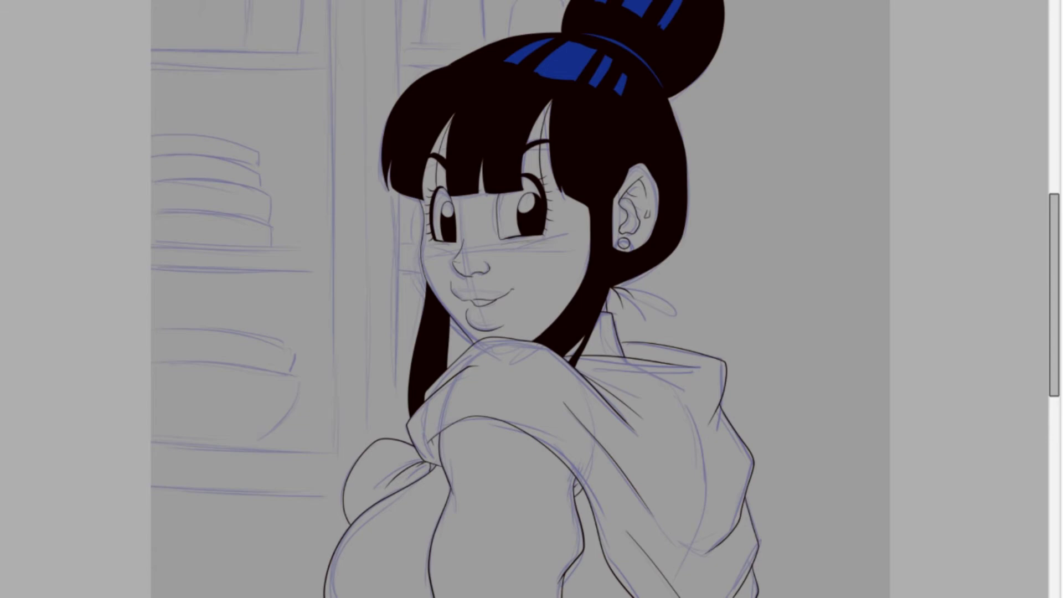
key(ctrl+z)
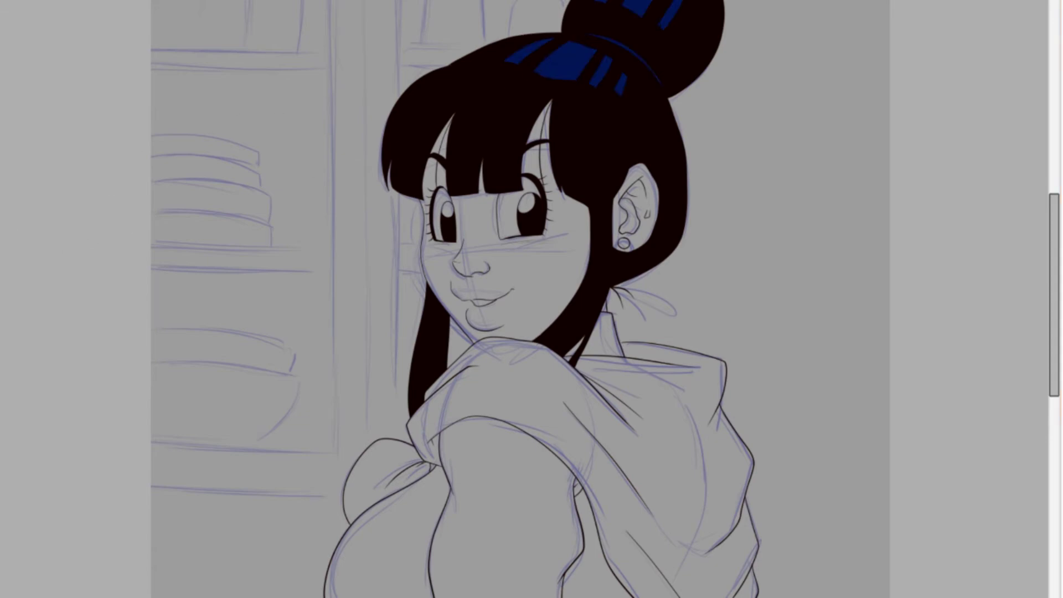
Step: Adjust the hair highlights to a muted slate blue with saturation -69 and luminance +6
key(ctrl+u)
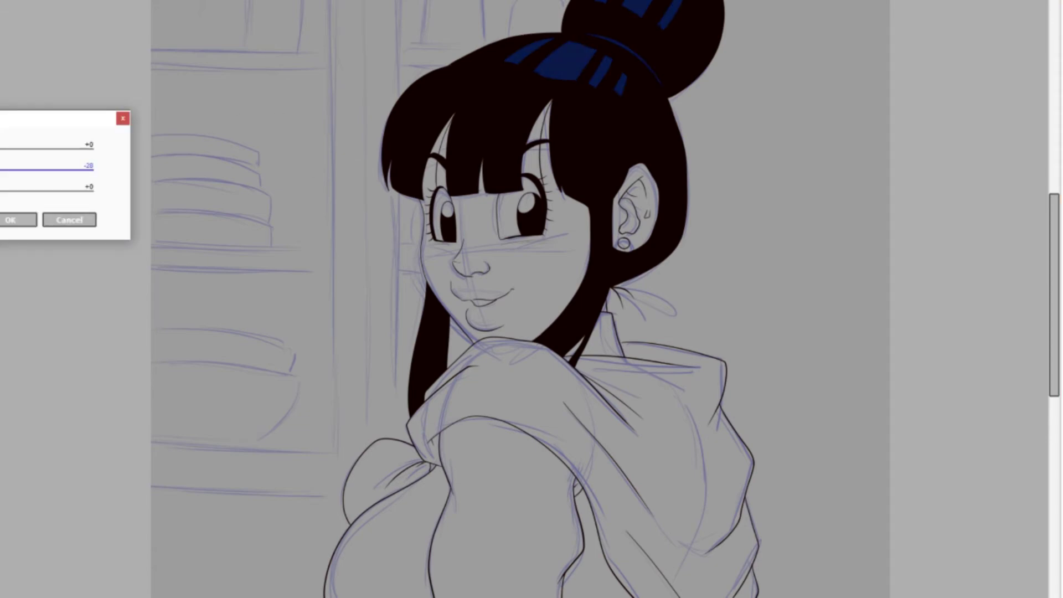
drag(5, 166, 7, 186)
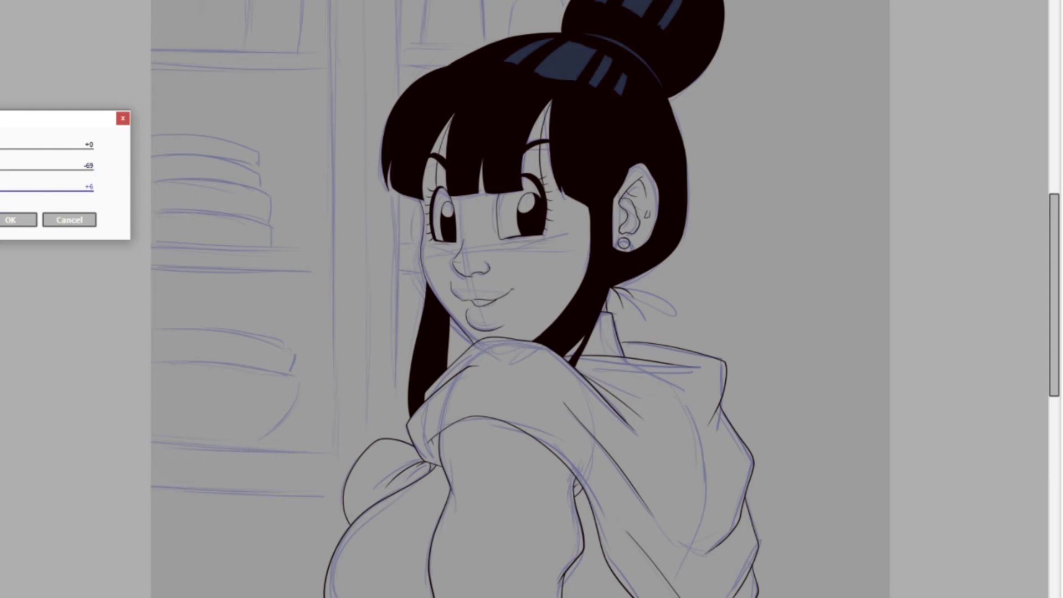
click(6, 221)
Step: Select the shawl draped over the shoulder and behind the neck, tidying the corner where it meets the collar
click(530, 411)
click(11, 1)
click(19, 3)
click(658, 362)
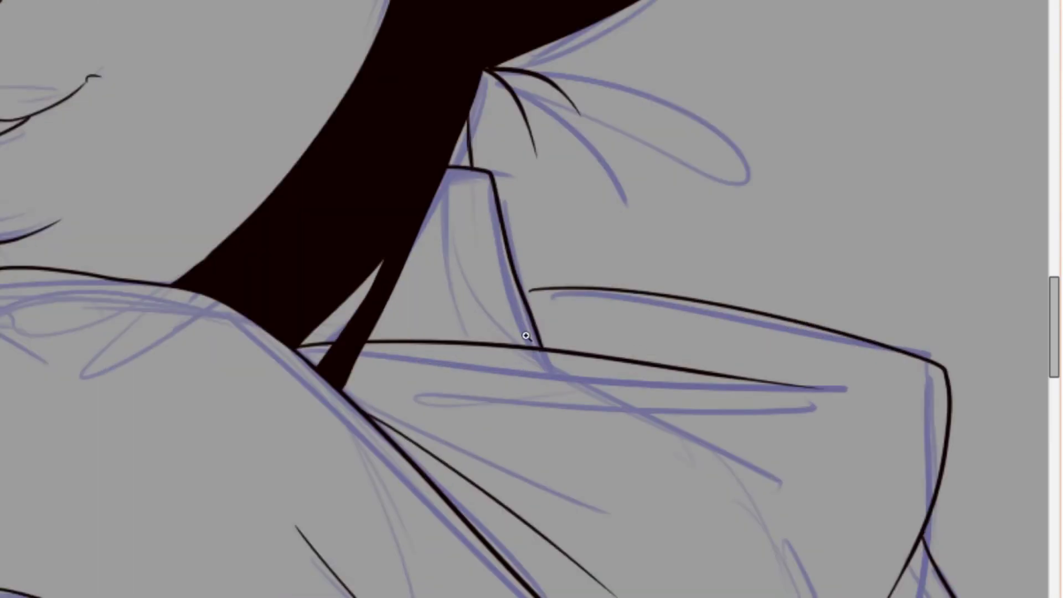
drag(526, 295, 546, 293)
click(480, 357)
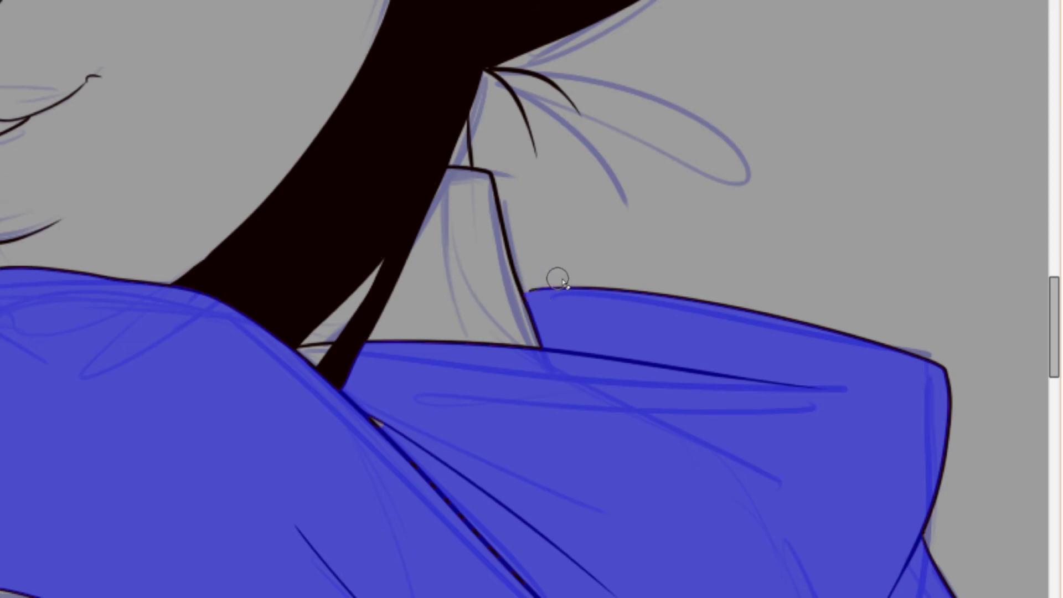
Step: Extend the selection to the missed shawl edges beside the hair strands and to the knotted piece on the chest
drag(337, 349, 333, 370)
scroll(524, 299, left, 5)
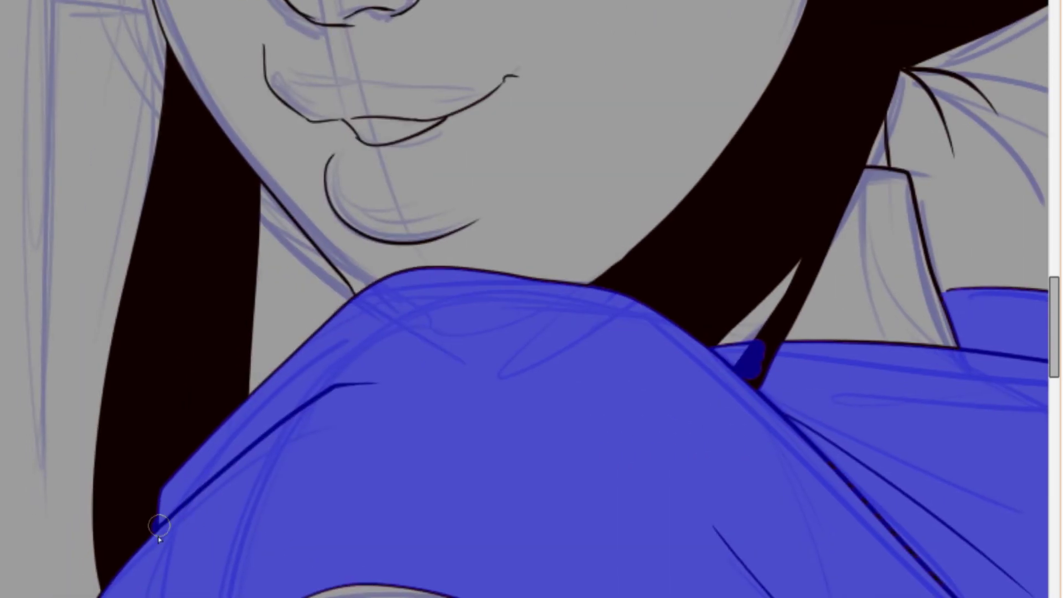
scroll(203, 331, down, 8)
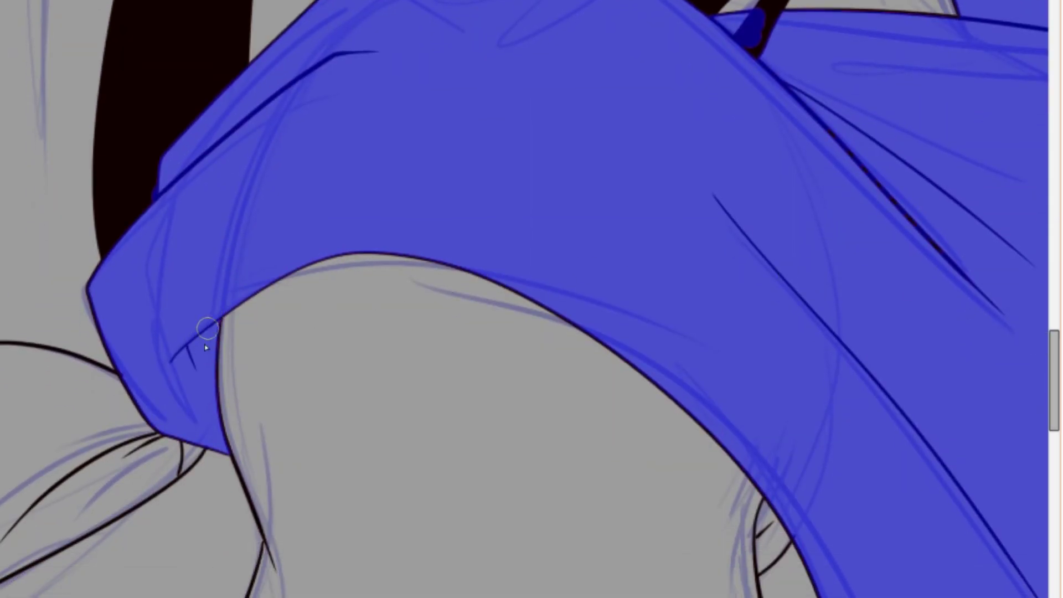
key(ctrl+minus)
click(390, 468)
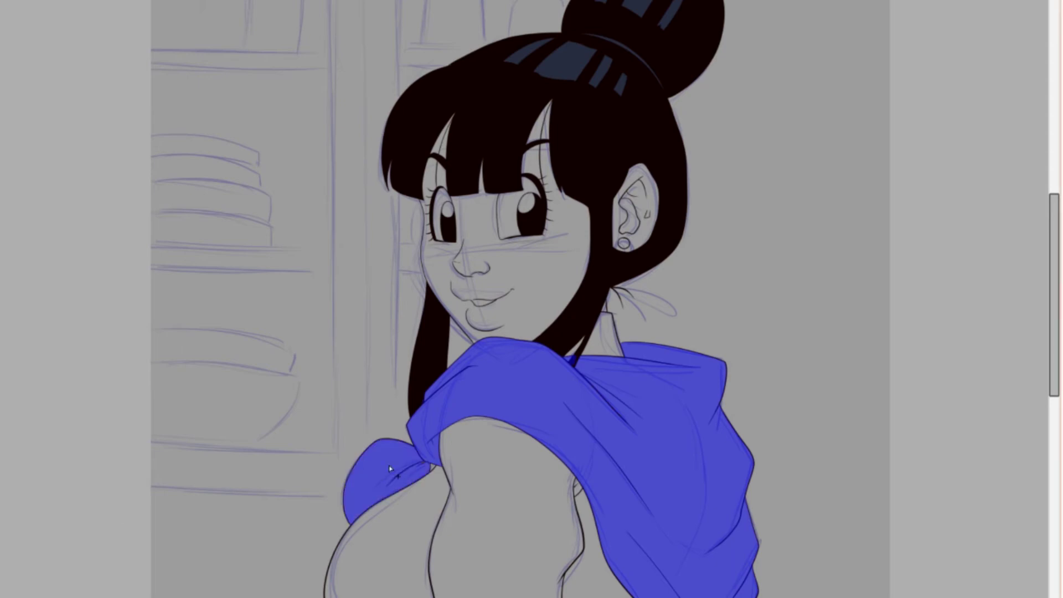
key(n)
scroll(460, 515, up, 3)
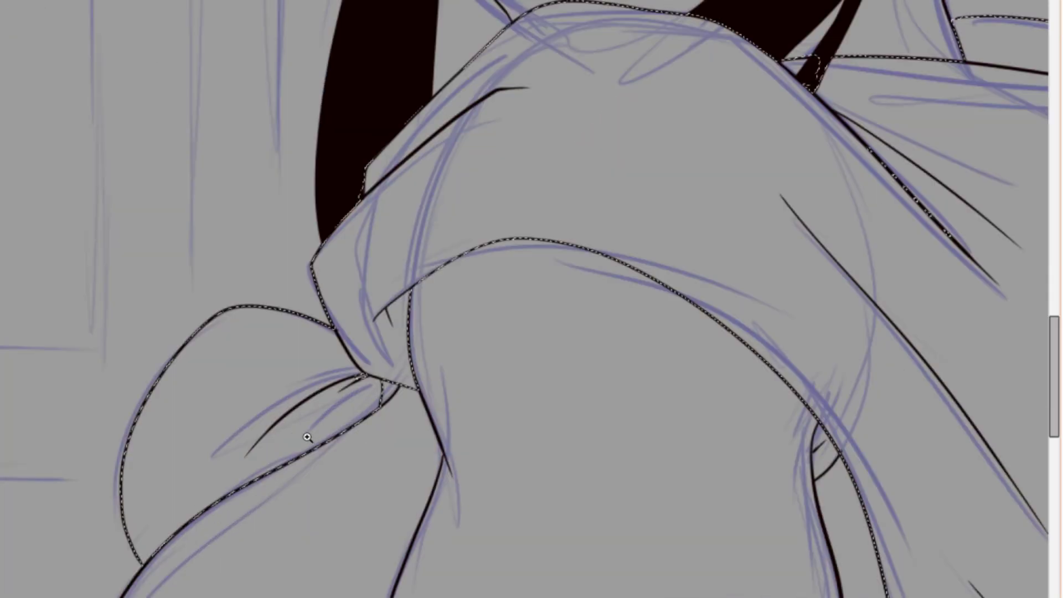
key(a)
drag(529, 597, 634, 597)
mouse_move(1032, 434)
mouse_down()
mouse_move(1047, 430)
mouse_move(1051, 470)
mouse_up()
key(Home)
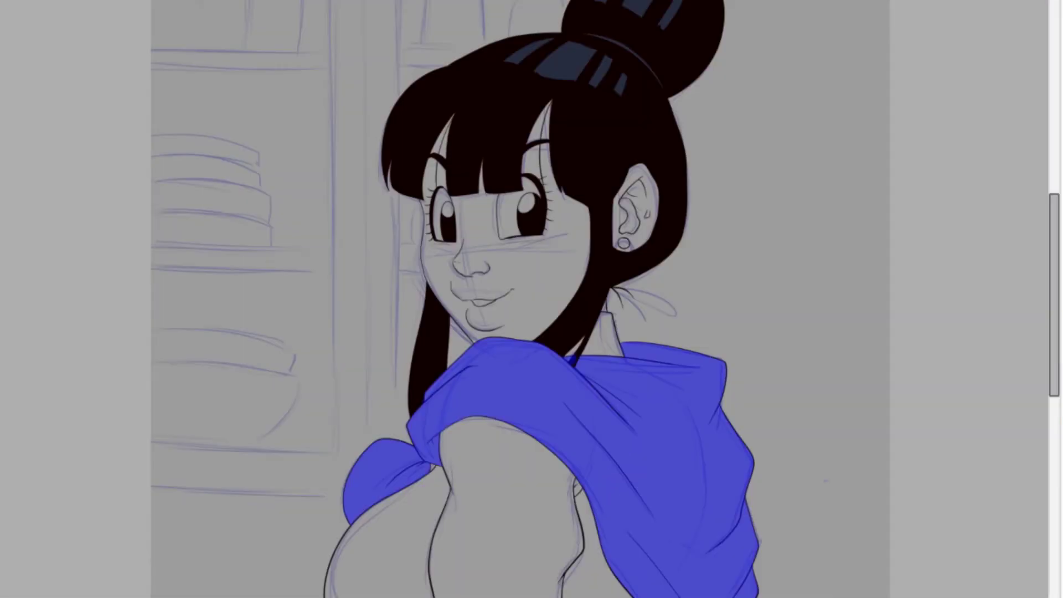
Step: Fill the selected shawl and knot with deep orange and clear the selection
key(q)
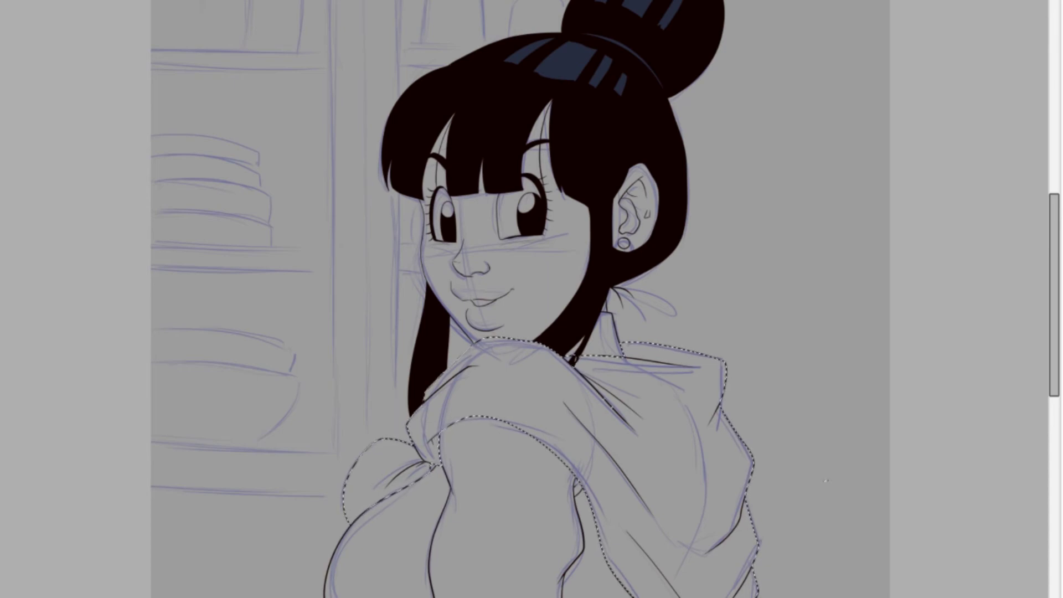
key(alt+Delete)
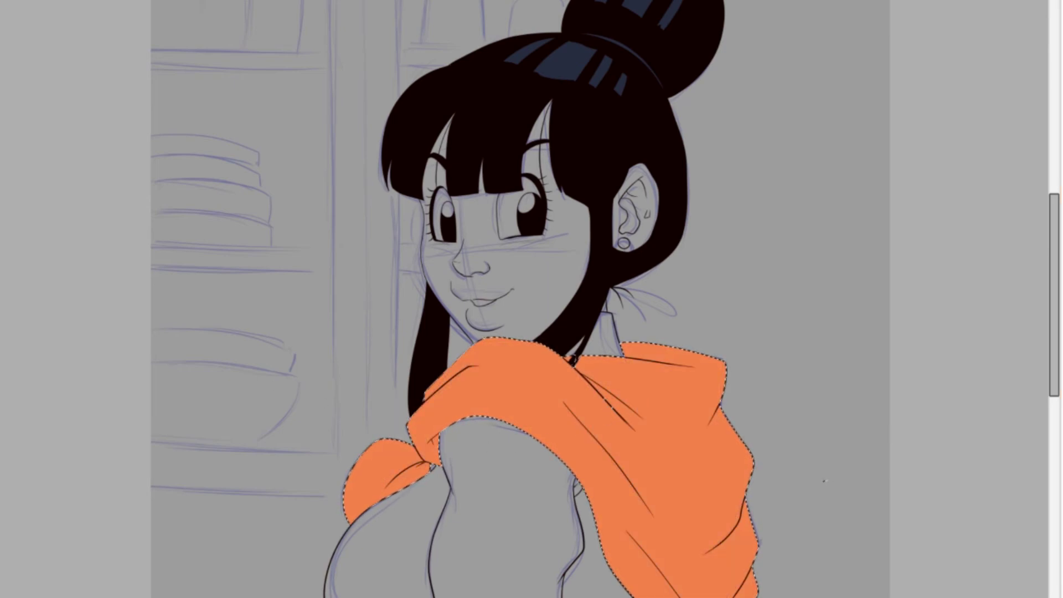
click(567, 416)
key(ctrl+d)
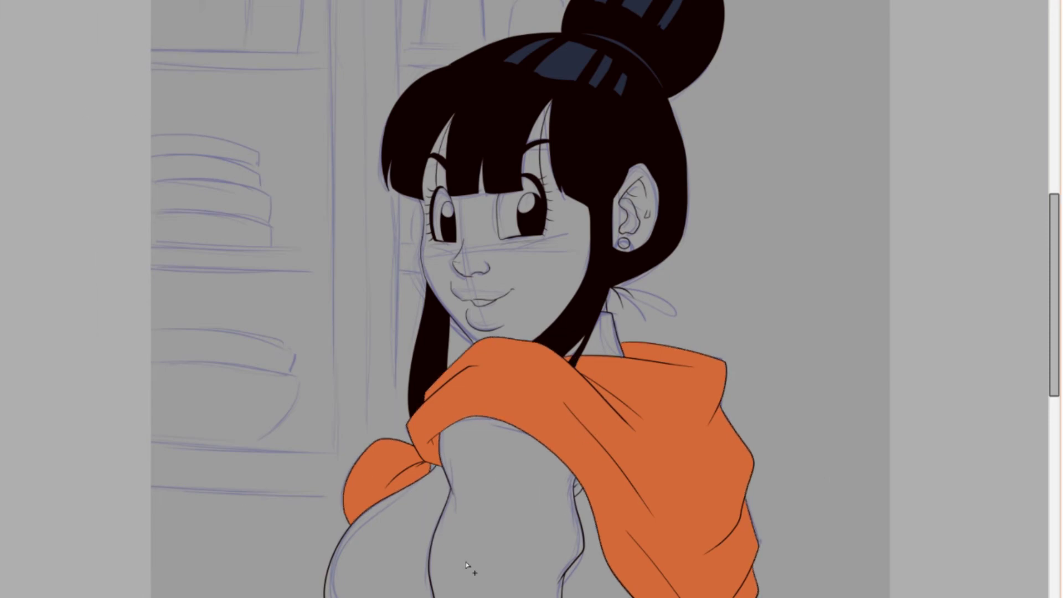
Step: Select the dress on both sides of the near arm and the collar at the neck
click(423, 556)
click(606, 585)
click(612, 359)
key(ctrl+z)
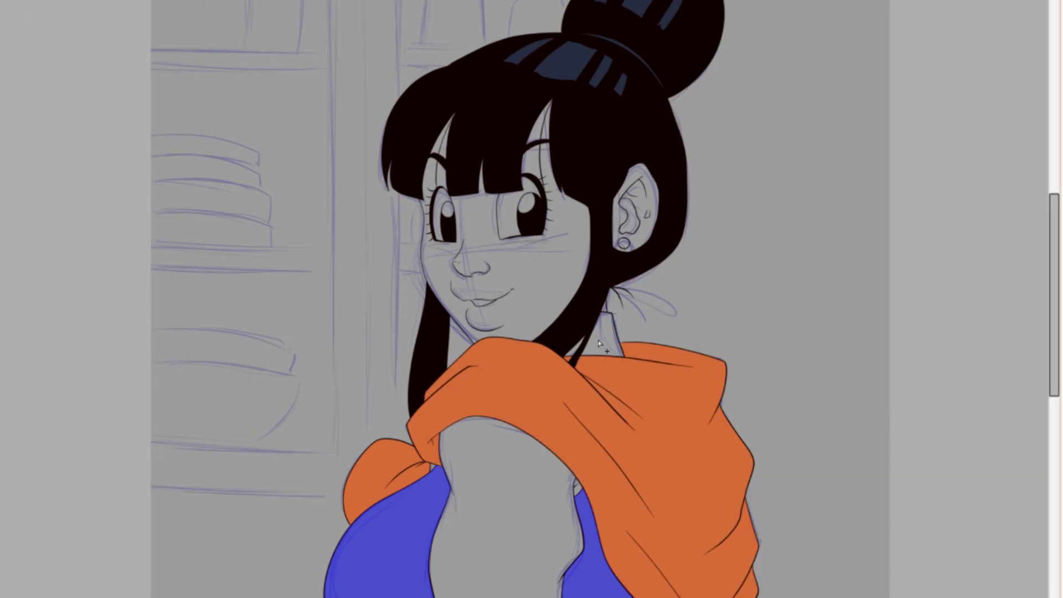
click(592, 346)
click(580, 349)
click(572, 336)
Step: Extend the selection over the narrow collar gap between the near hair and its thin pointed lock
key(ctrl+space)
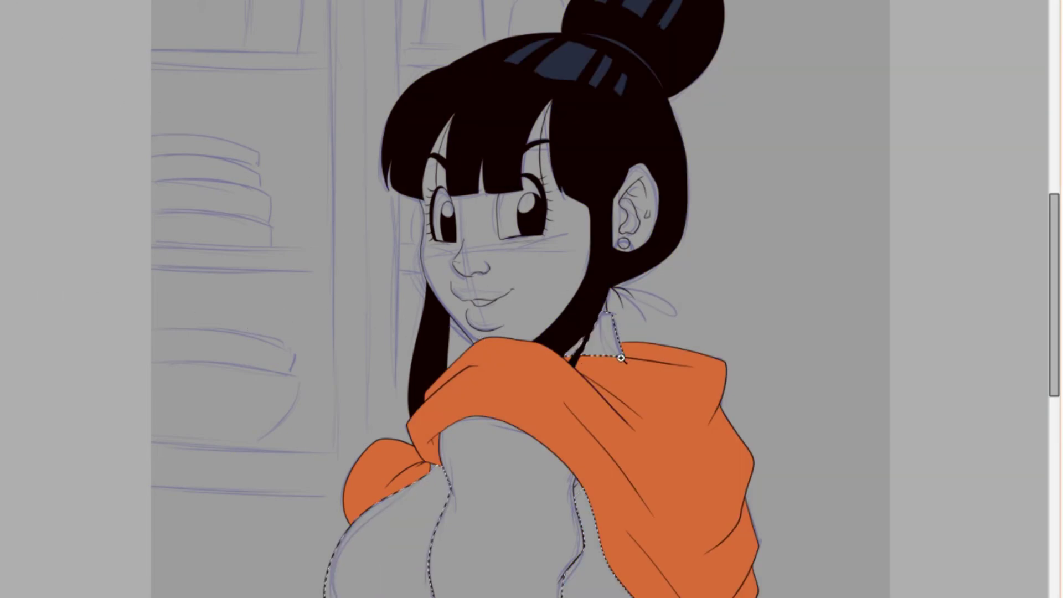
click(622, 360)
key(])
drag(551, 313, 520, 351)
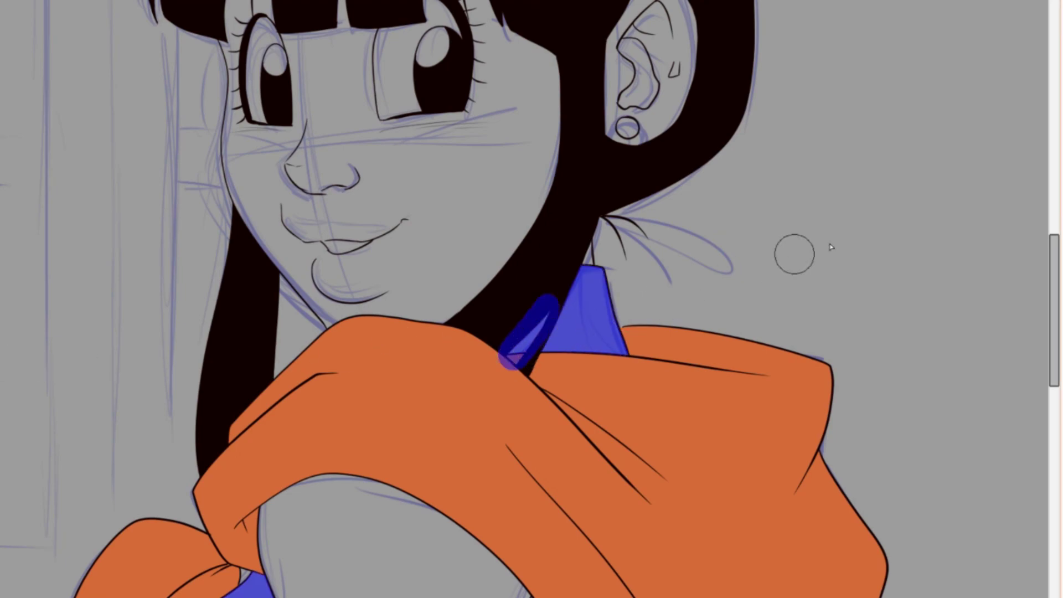
drag(1050, 266, 1050, 354)
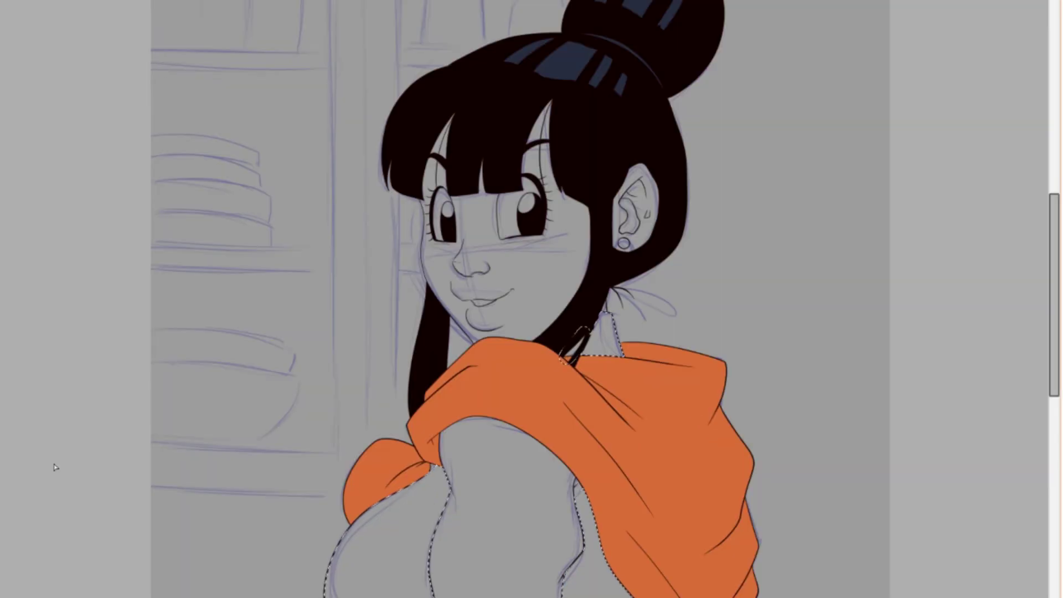
Step: Fill the dress and the collar with purple and clear the selection
click(382, 548)
click(588, 566)
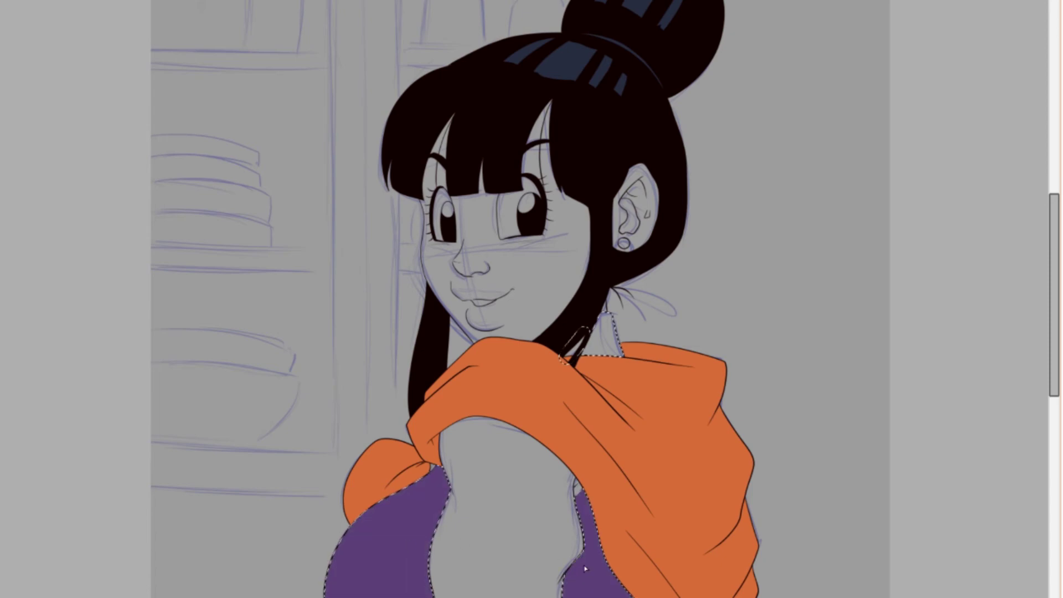
click(603, 338)
key(ctrl+d)
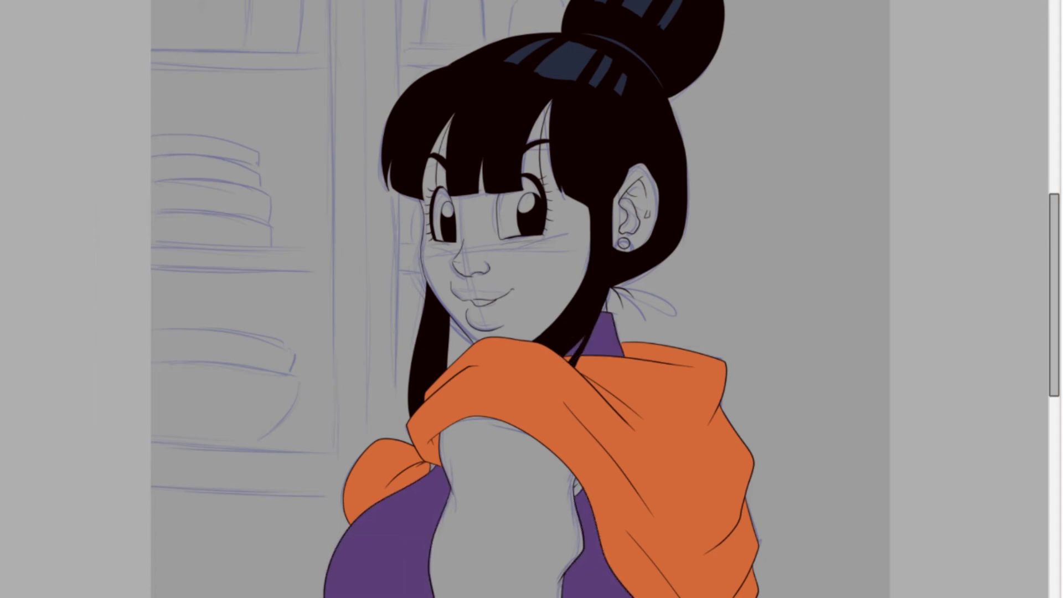
Step: Select the skin areas of the face, forehead gaps, ear and near arm, leaving out the eyes and earring
click(529, 249)
click(537, 147)
click(444, 153)
click(445, 176)
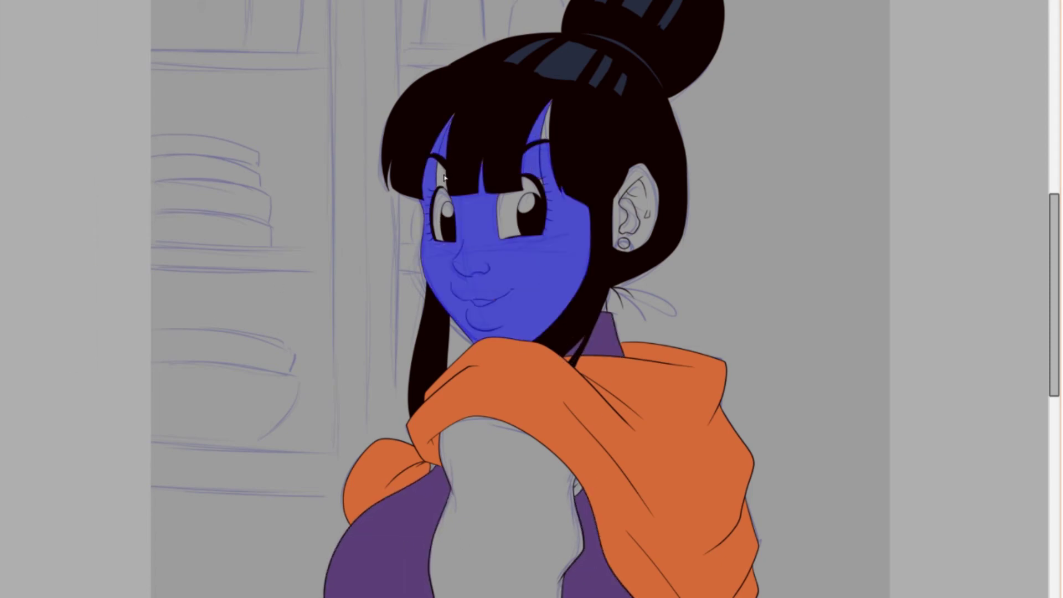
click(642, 201)
click(570, 475)
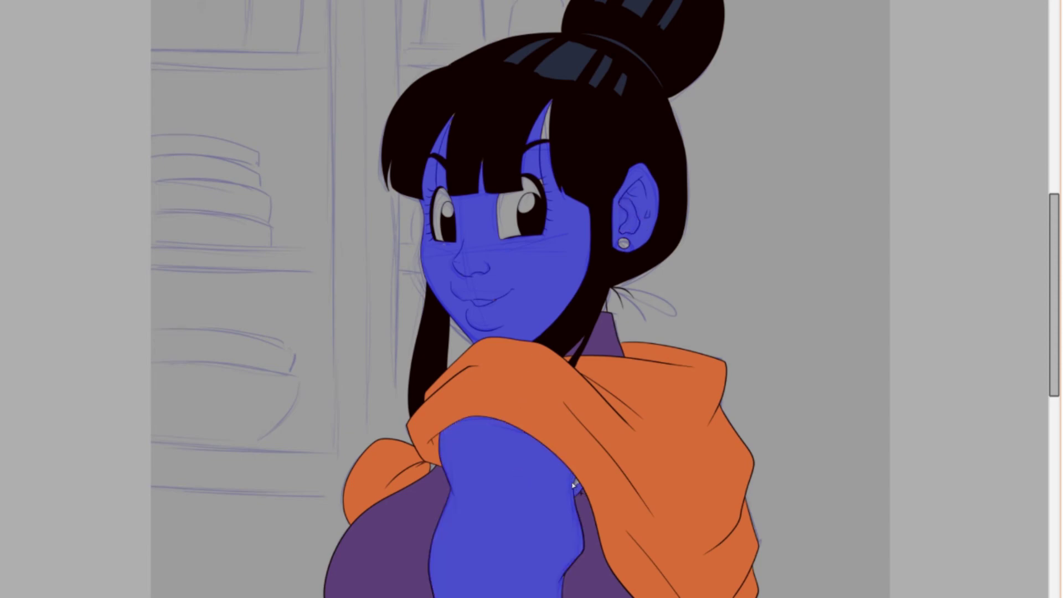
Step: Paint the selection over the narrow forehead gaps between the bangs and the tip of the side fringe
key(n)
key(a)
drag(548, 164, 574, 197)
drag(480, 158, 480, 182)
click(457, 184)
drag(463, 113, 437, 151)
drag(550, 93, 546, 155)
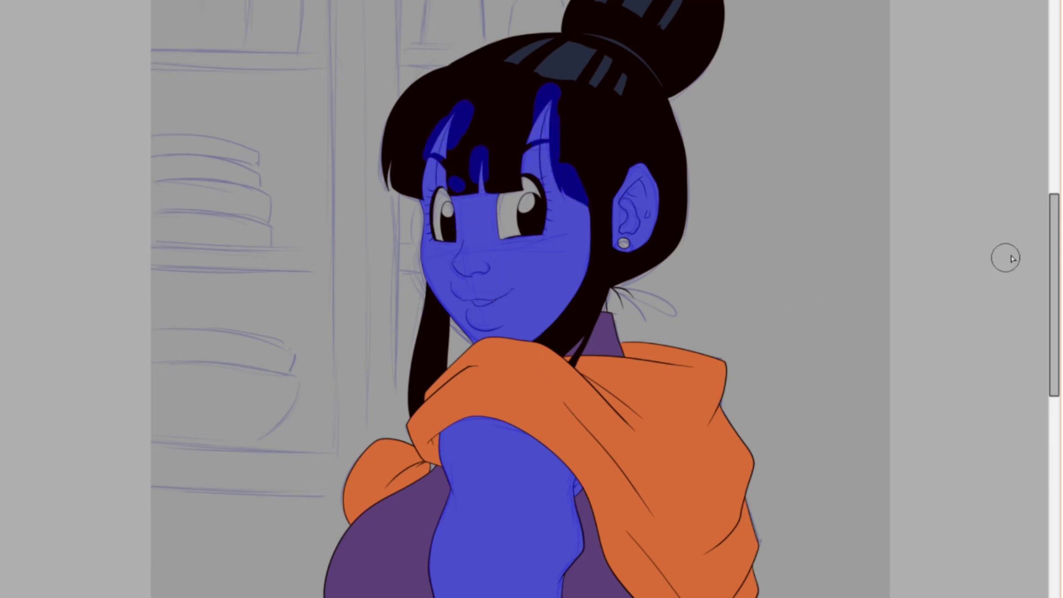
Step: Paint the selection over the armpit fold and along the back edge of the near arm
scroll(999, 256, down, 3)
drag(579, 381, 565, 445)
drag(585, 310, 575, 354)
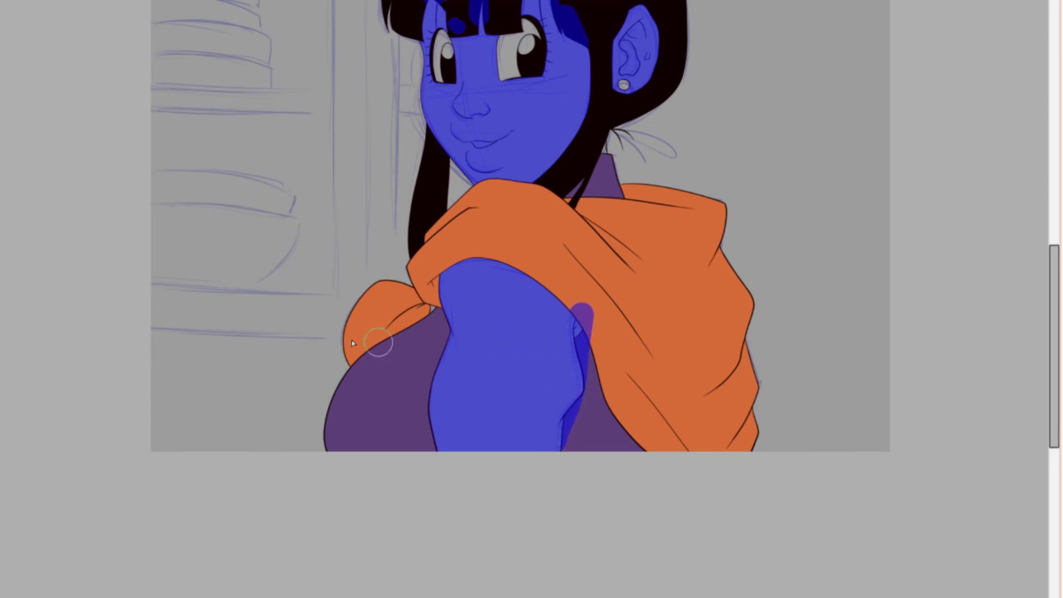
scroll(411, 343, up, 3)
Step: Add the missed skin bits at the far temple and the front edge of the ear to the selection
key(b)
drag(501, 176, 502, 176)
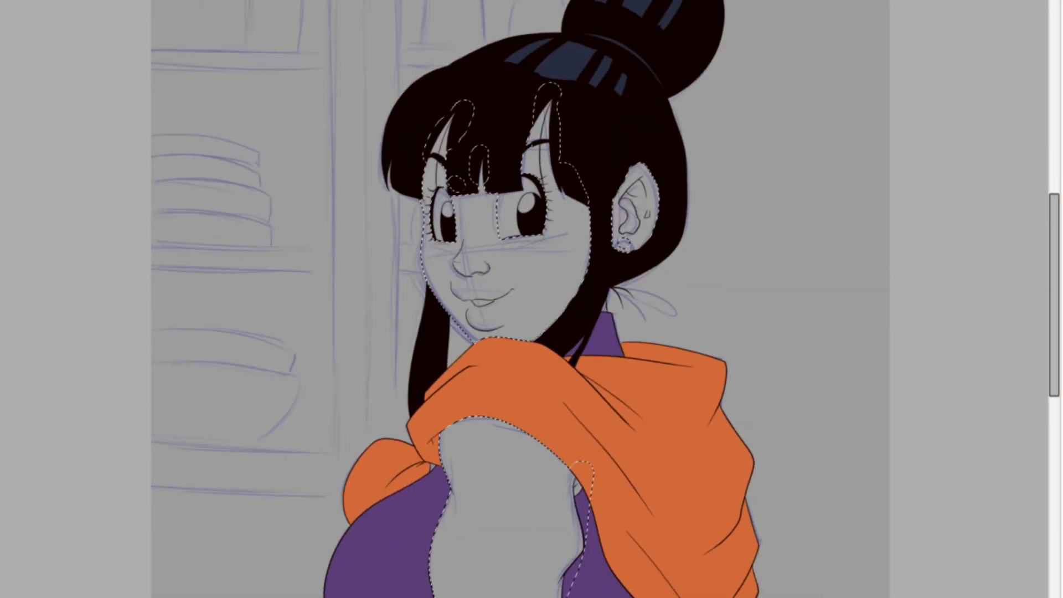
scroll(604, 143, up, 2)
key(s)
key([)
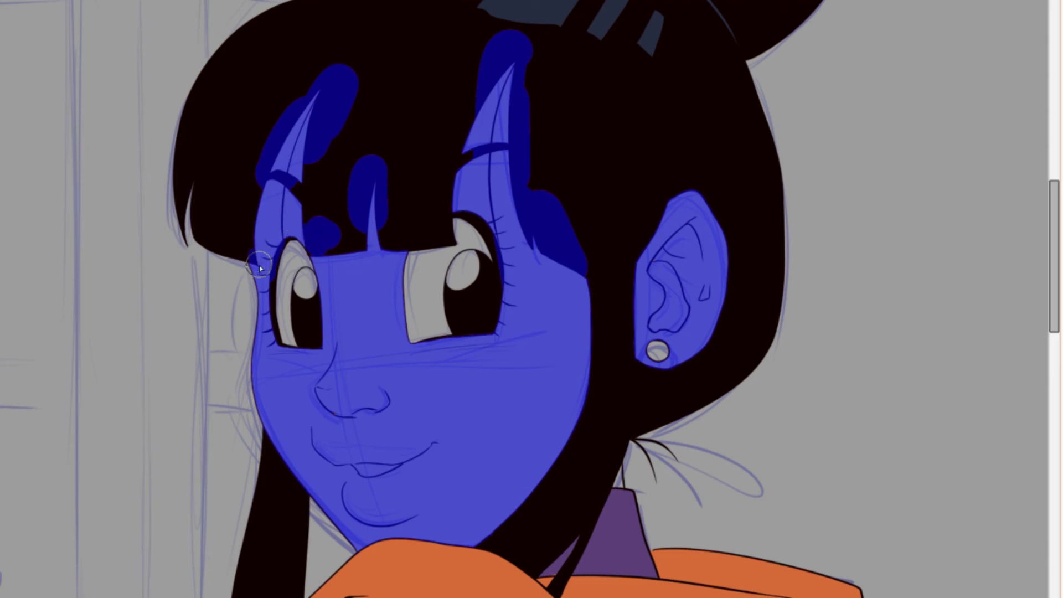
click(634, 277)
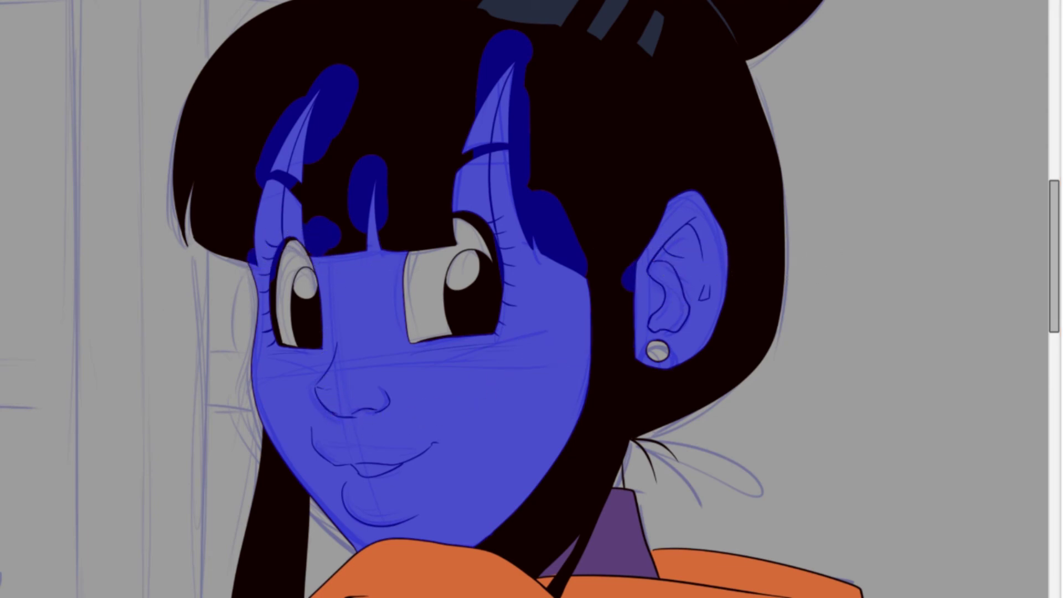
Step: Fill the face, ear and near arm with a light peach skin tone and clear the selection
key(g)
click(543, 222)
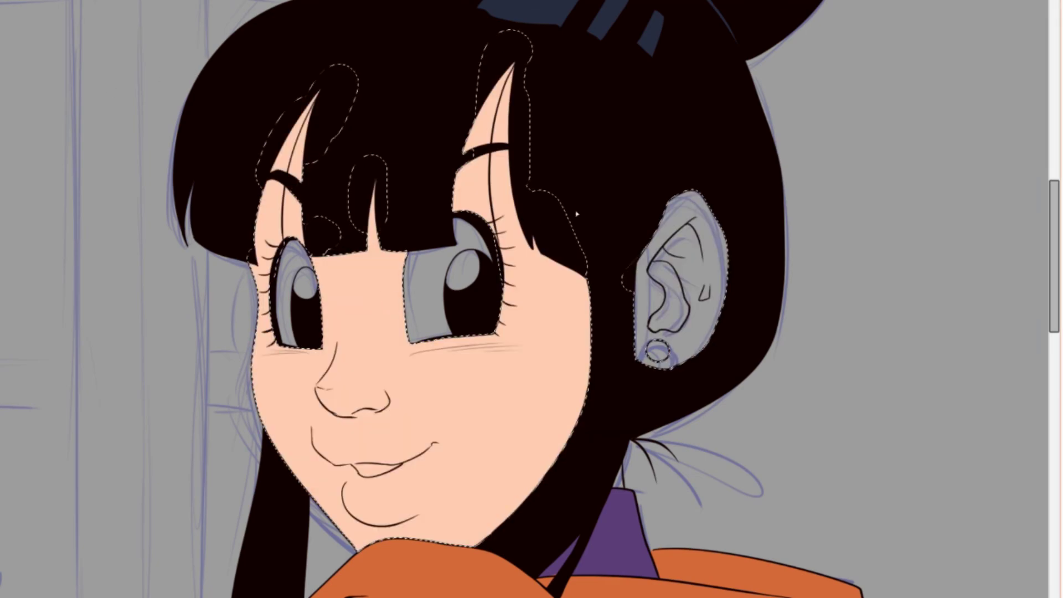
click(683, 249)
key(ctrl+minus)
click(482, 471)
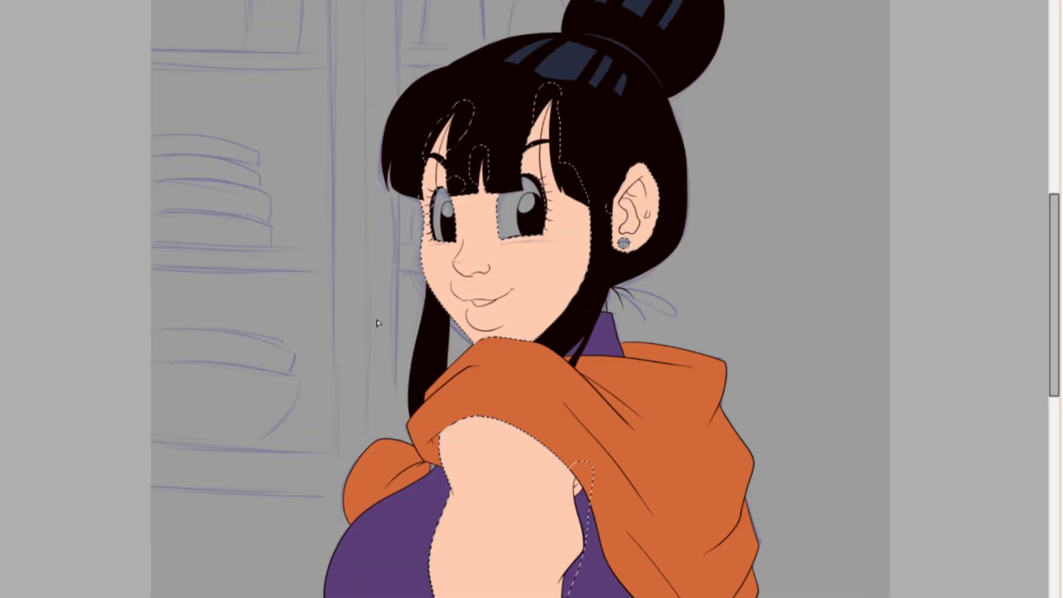
key(ctrl+d)
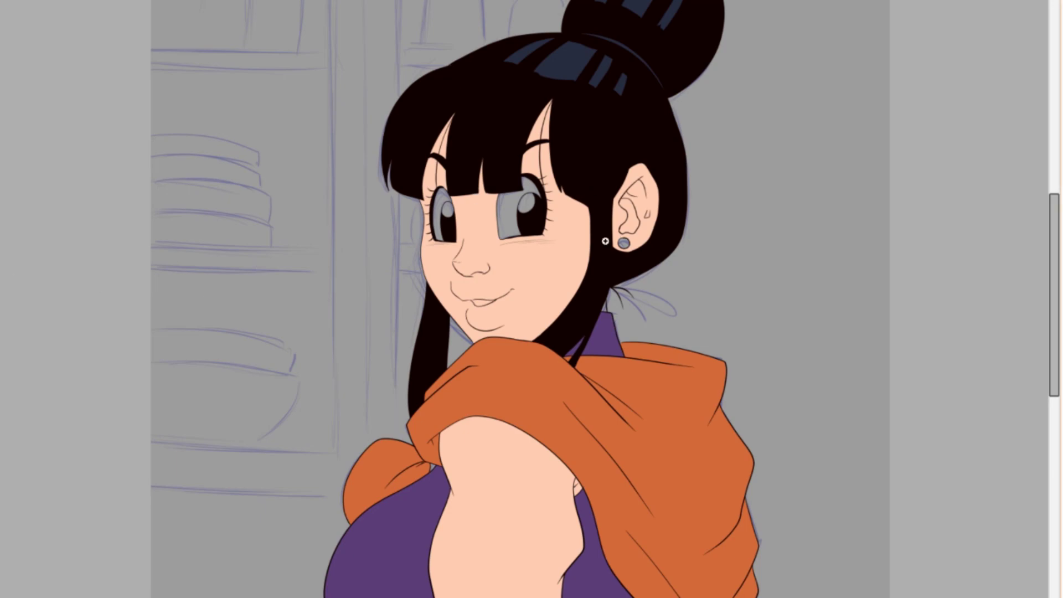
Step: Erase the skin colour from the mouth opening between the lip lines with a smaller brush
click(543, 271)
click(467, 323)
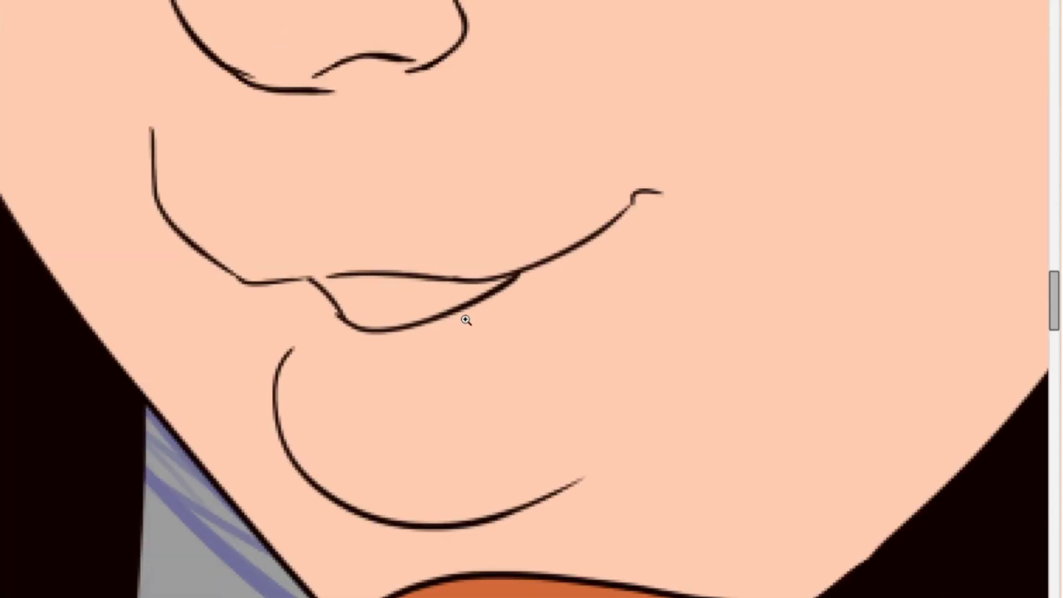
key([)
key([)
key([)
key([)
key([)
drag(325, 280, 508, 276)
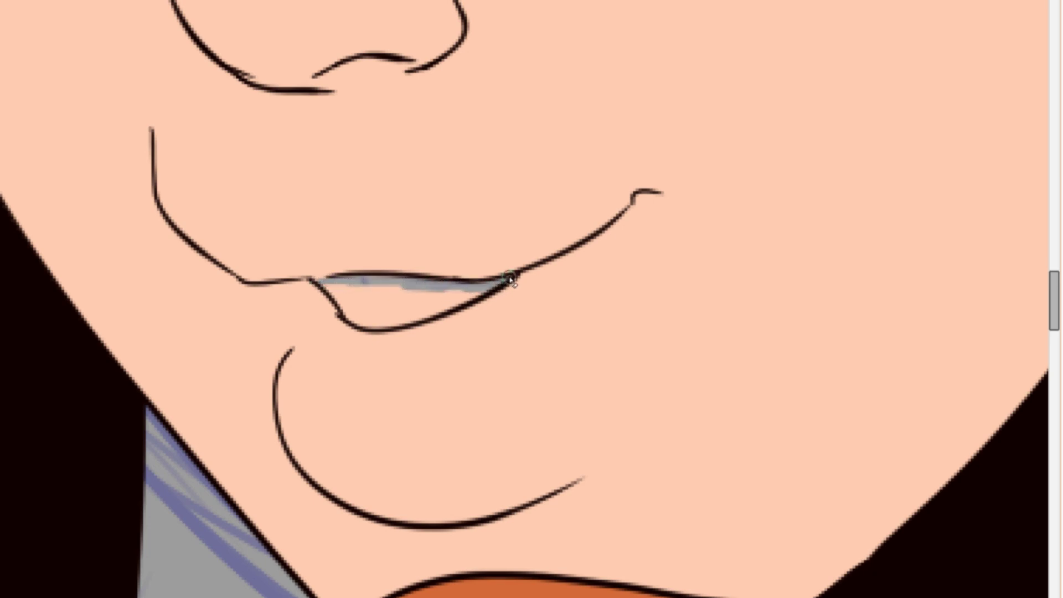
mouse_move(331, 280)
mouse_down()
mouse_move(355, 312)
mouse_move(380, 291)
mouse_move(354, 315)
mouse_move(395, 322)
mouse_move(473, 294)
mouse_move(349, 297)
mouse_move(390, 321)
mouse_move(434, 295)
mouse_up()
key(ctrl+0)
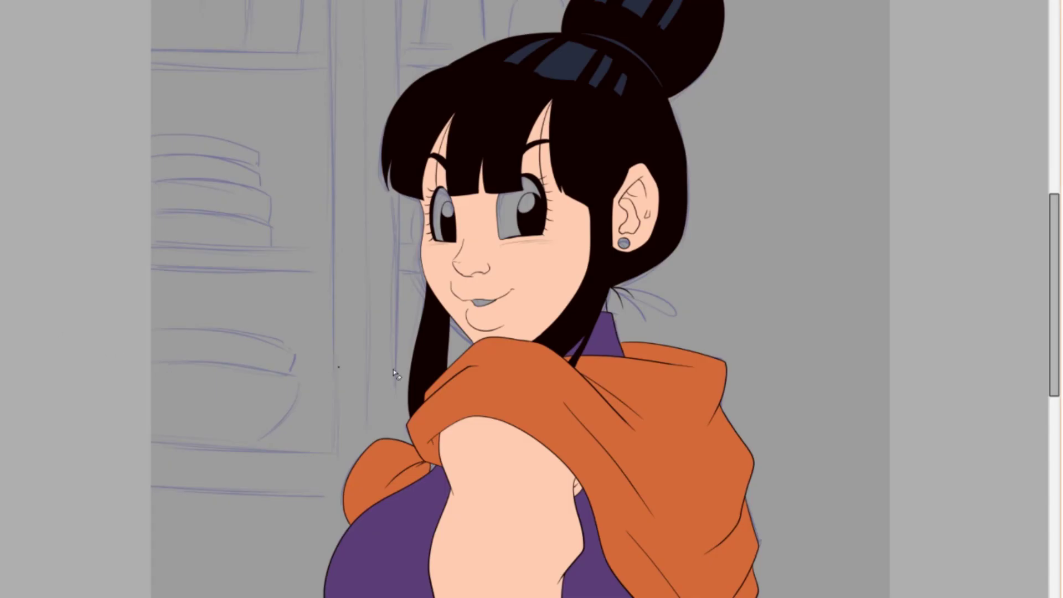
Step: Inspect the flat colours around the collar, shawl knot and near arm for gaps or spill
drag(193, 400, 220, 461)
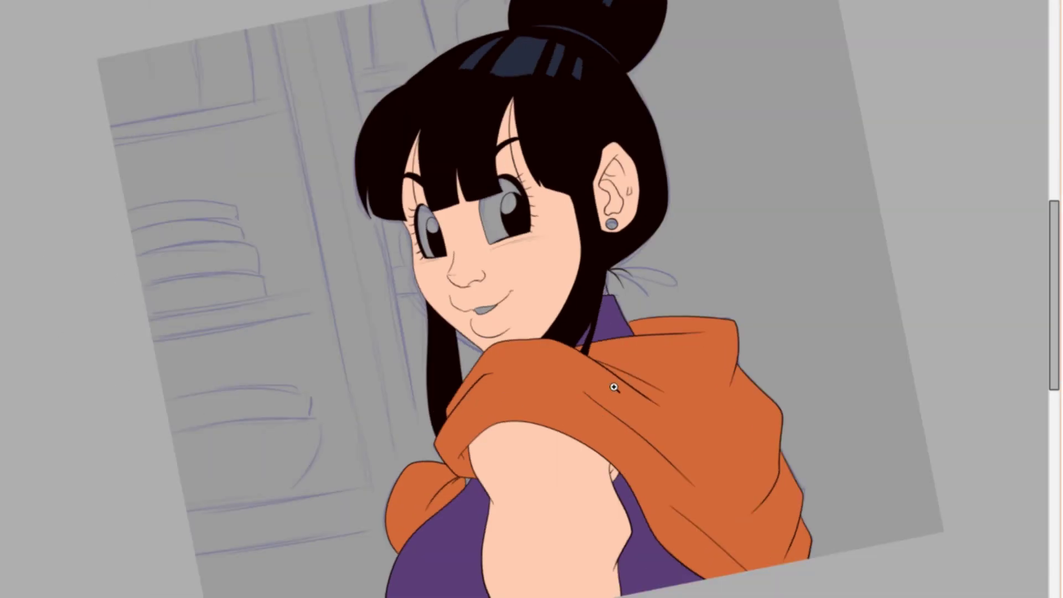
scroll(619, 384, up, 3)
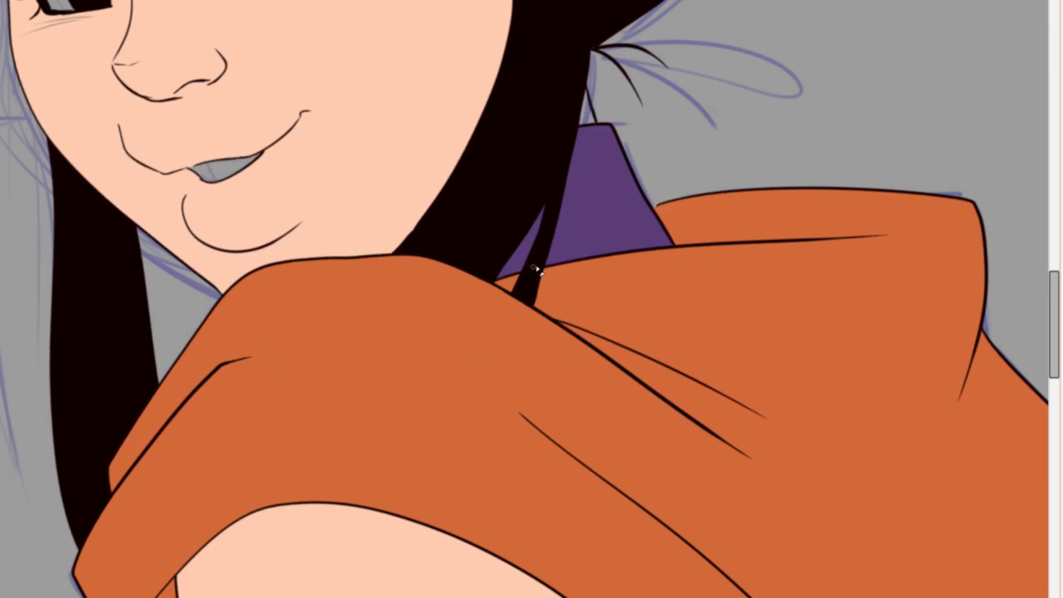
key(ctrl+0)
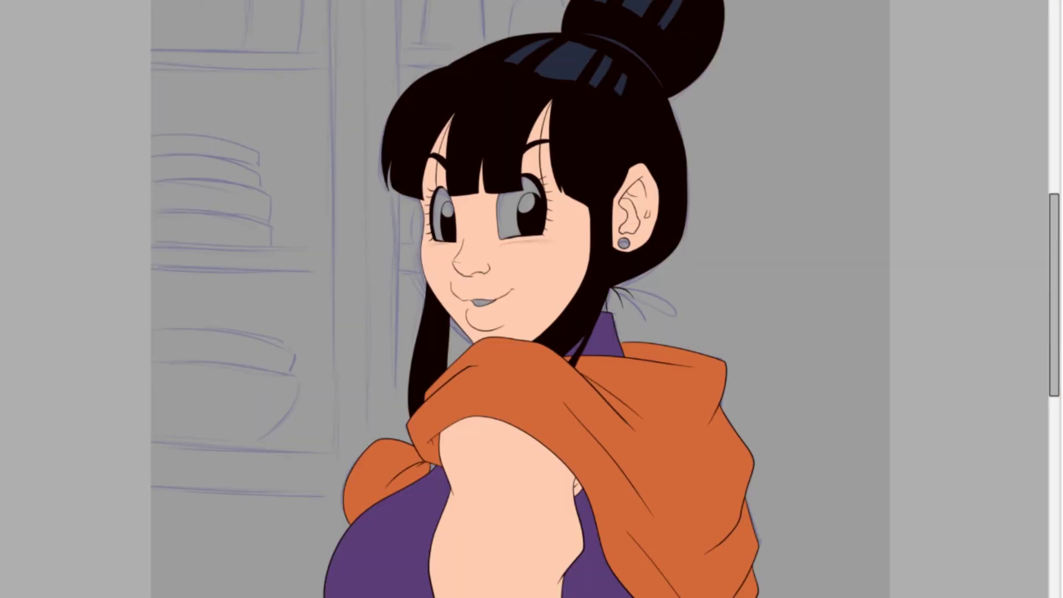
scroll(531, 299, down, 1)
scroll(531, 299, up, 5)
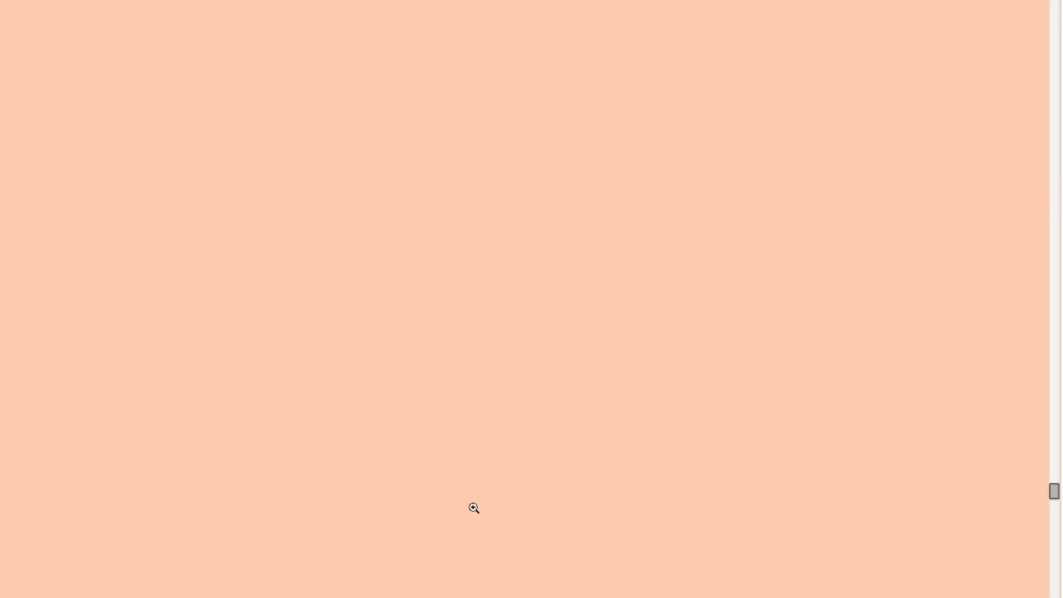
scroll(531, 299, up, 3)
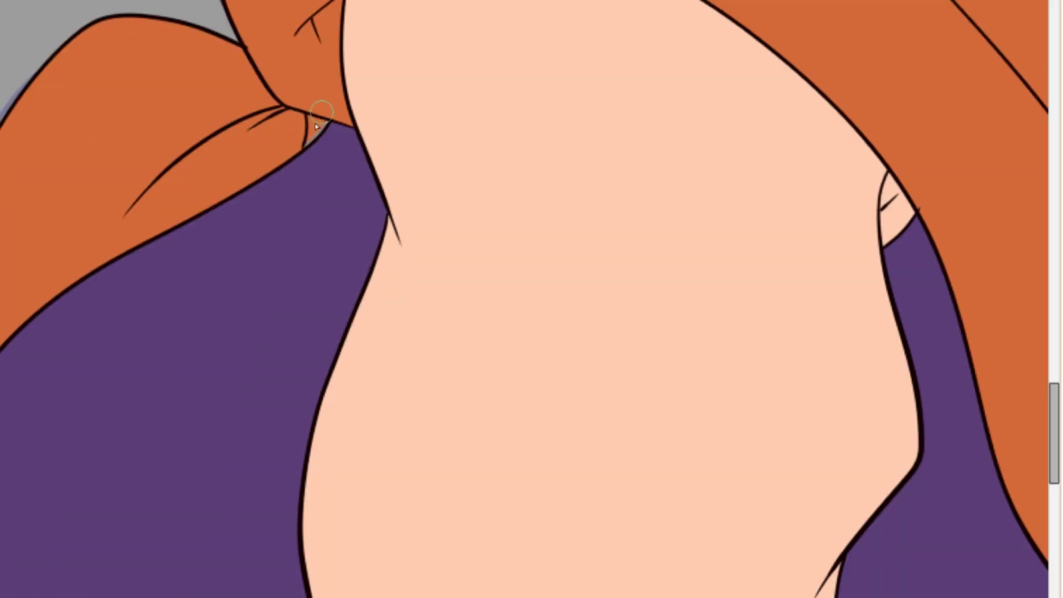
key(ctrl+0)
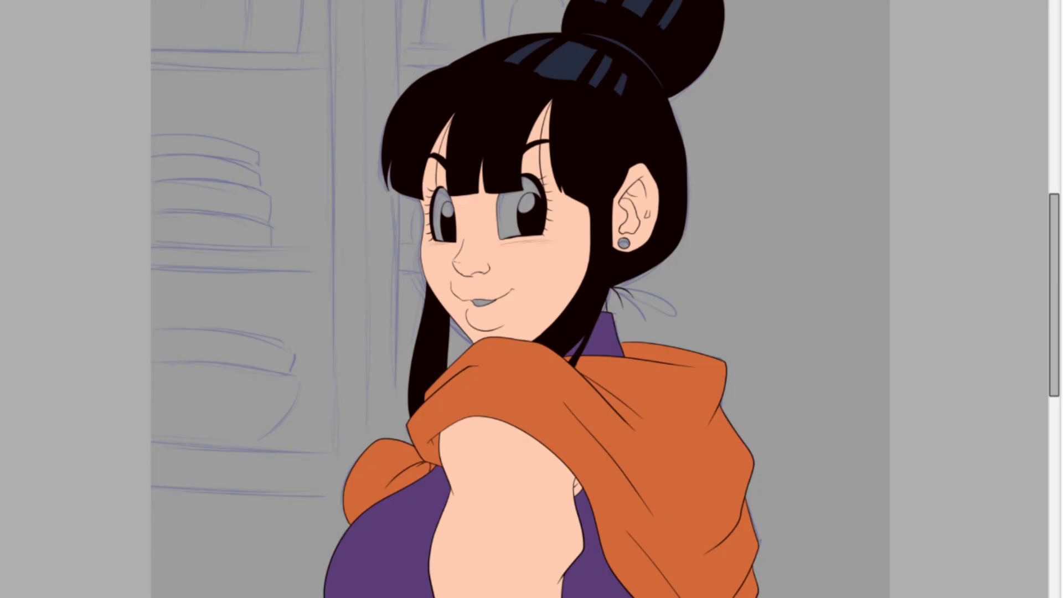
Step: Shade a soft pink blush over the cheeks and nose and, with a larger brush, over the near upper arm
key(bracketleft)
mouse_move(552, 237)
mouse_down()
mouse_move(544, 258)
mouse_move(558, 246)
mouse_move(521, 254)
mouse_move(508, 224)
mouse_move(568, 233)
mouse_move(549, 239)
mouse_move(629, 216)
mouse_move(517, 255)
mouse_up()
key(bracketright)
mouse_move(588, 505)
mouse_down()
mouse_move(548, 581)
mouse_move(490, 499)
mouse_up()
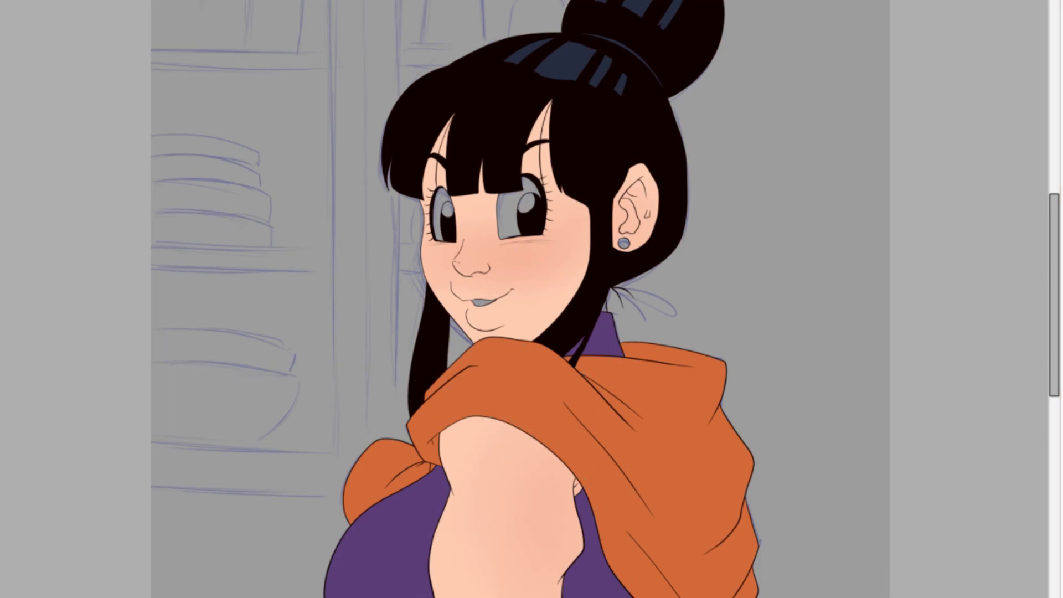
key(minus)
click(513, 298)
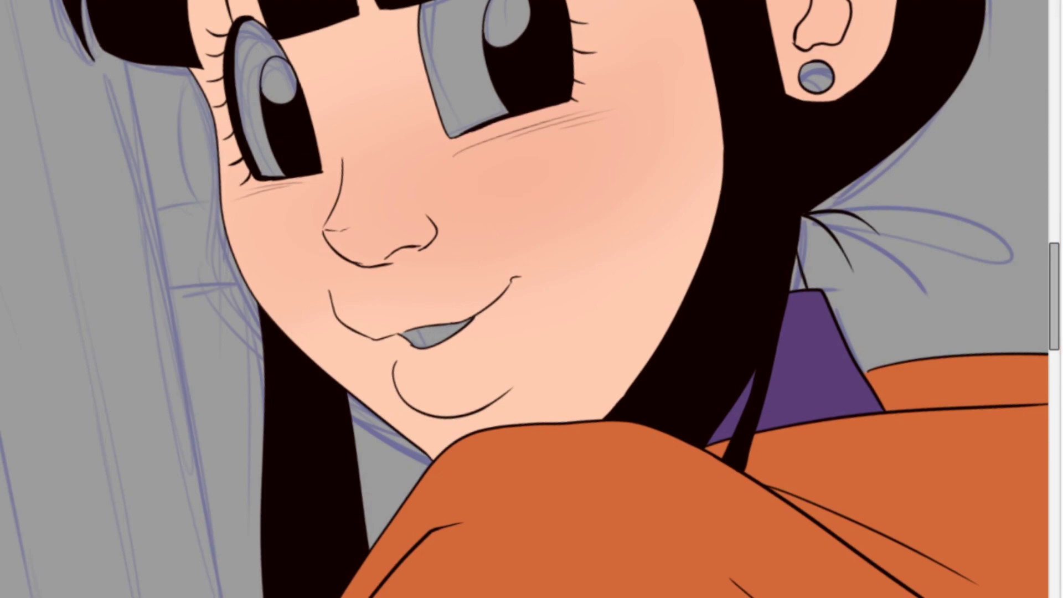